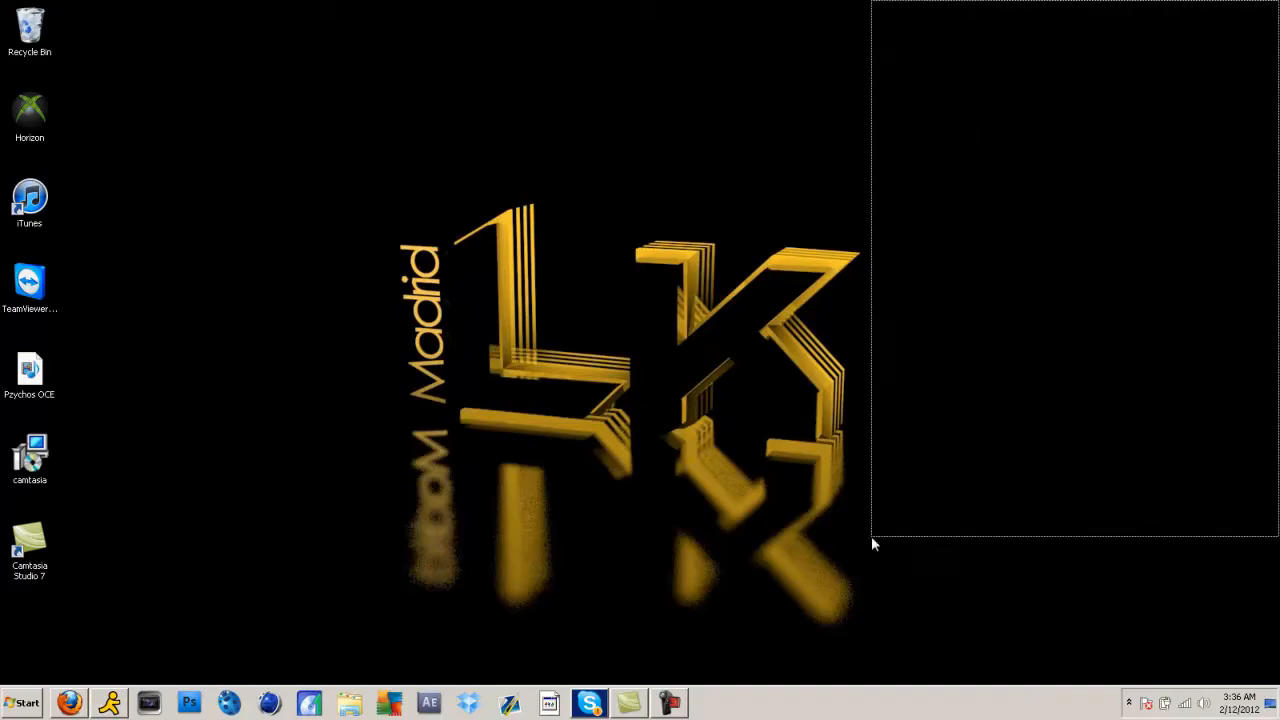
left_click_drag(1279, 1, 268, 605)
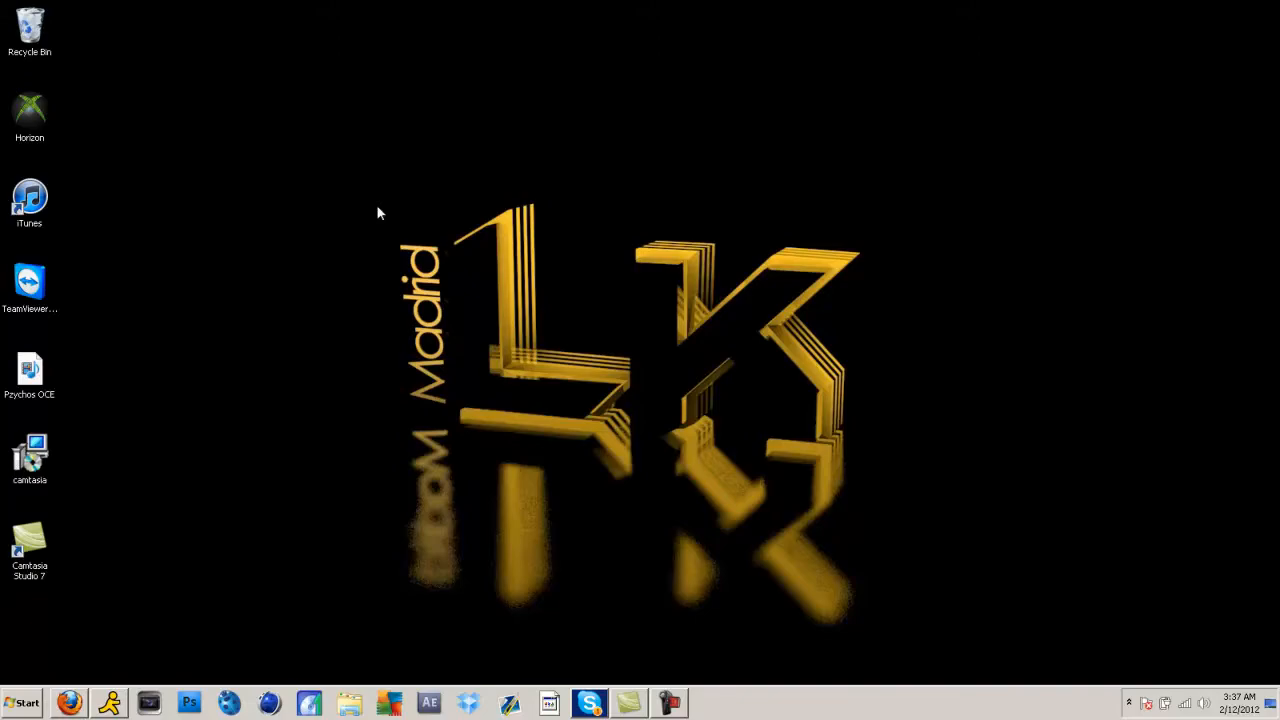
- Launch After Effects, dismiss the plug-in warnings and close the welcome screen
left_click(432, 701)
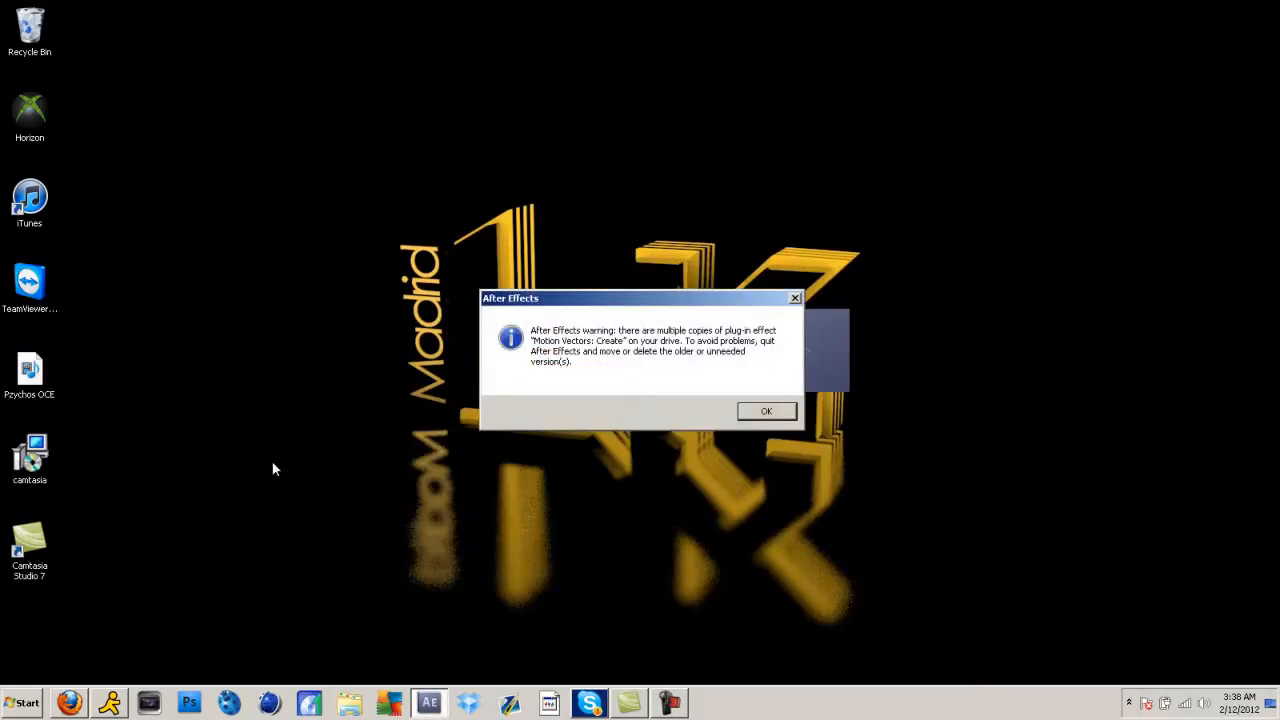
key("Return")
key("Return")
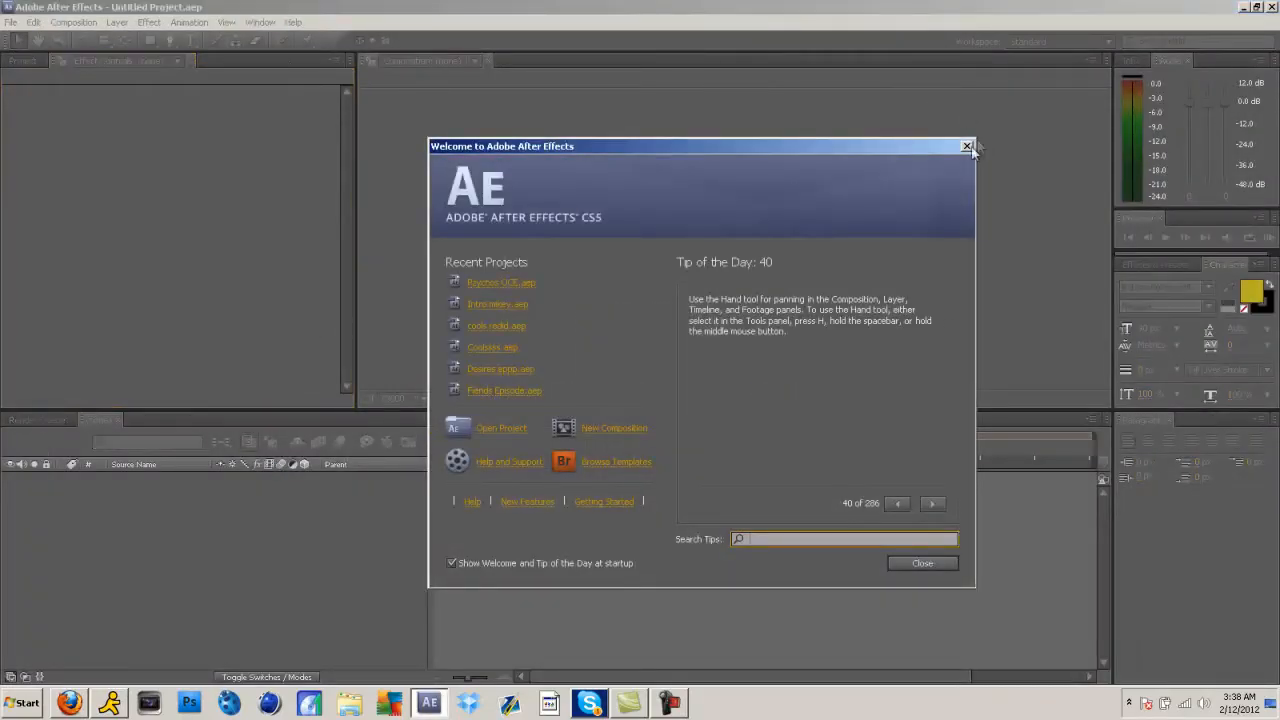
left_click(967, 146)
- Start importing a file and browse from the desktop to the Adobe Projects folder in the user folder
left_click(10, 22)
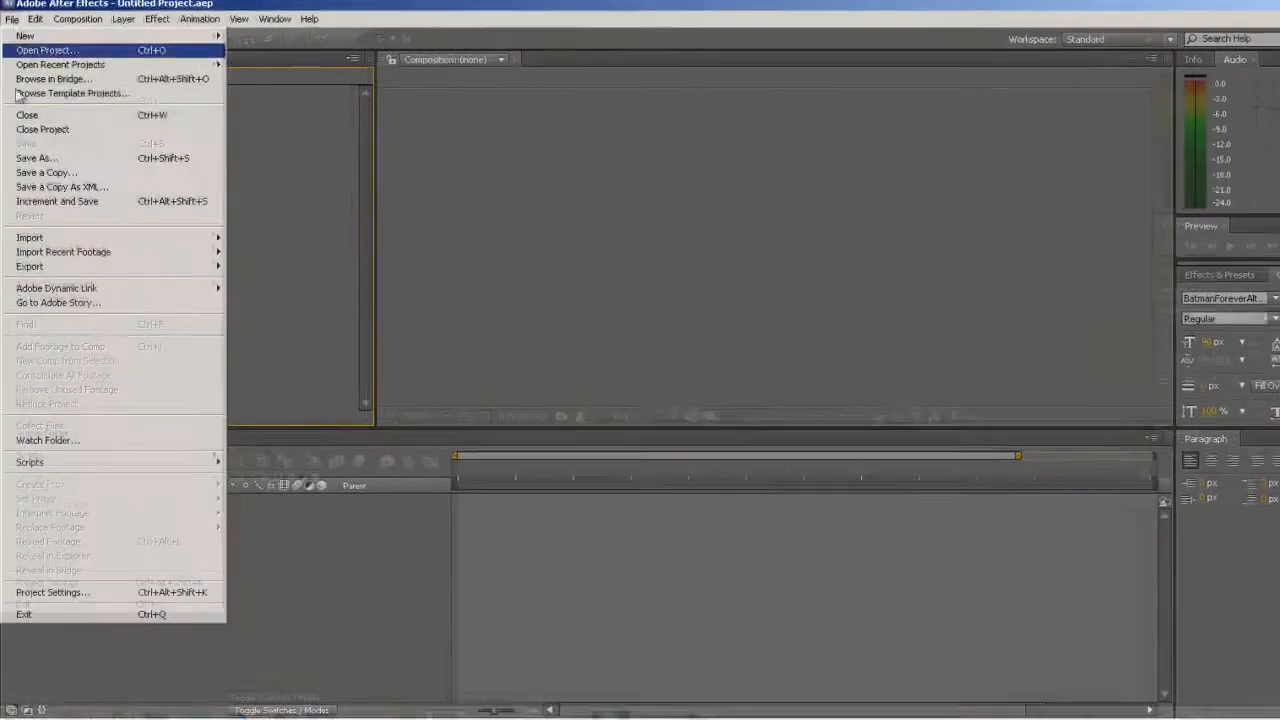
mouse_move(45, 237)
left_click(238, 237)
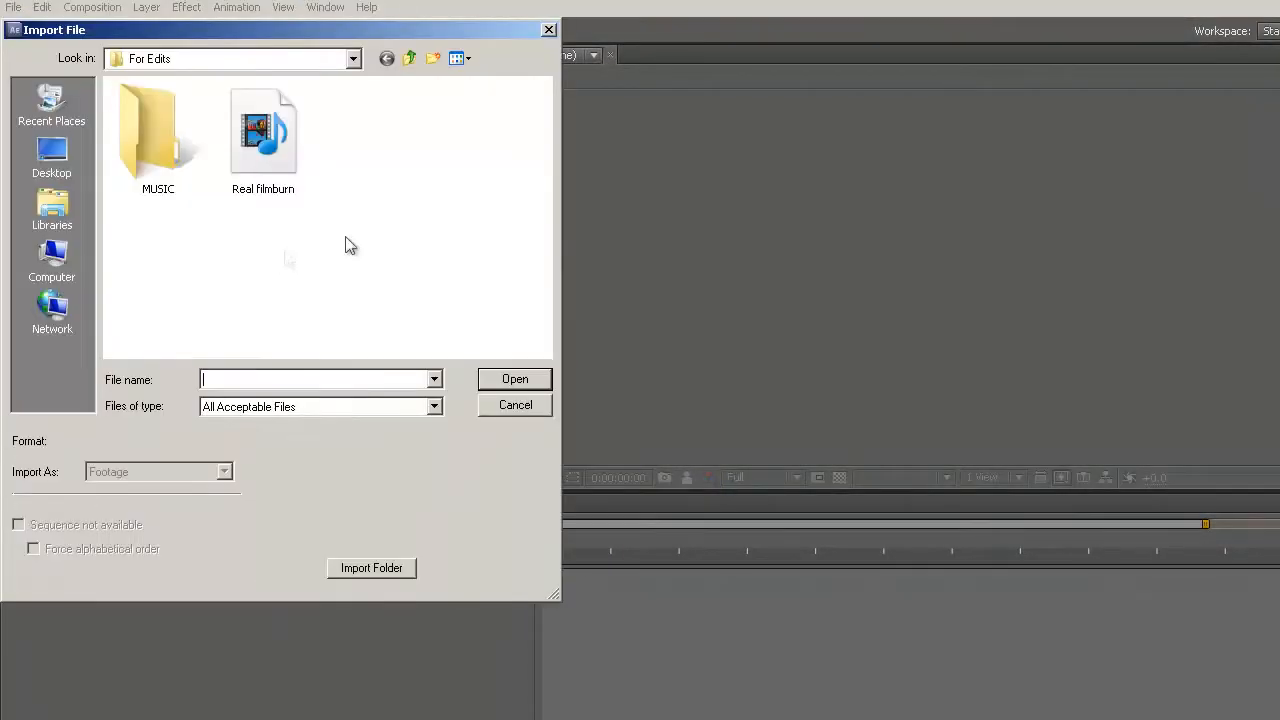
left_click(63, 170)
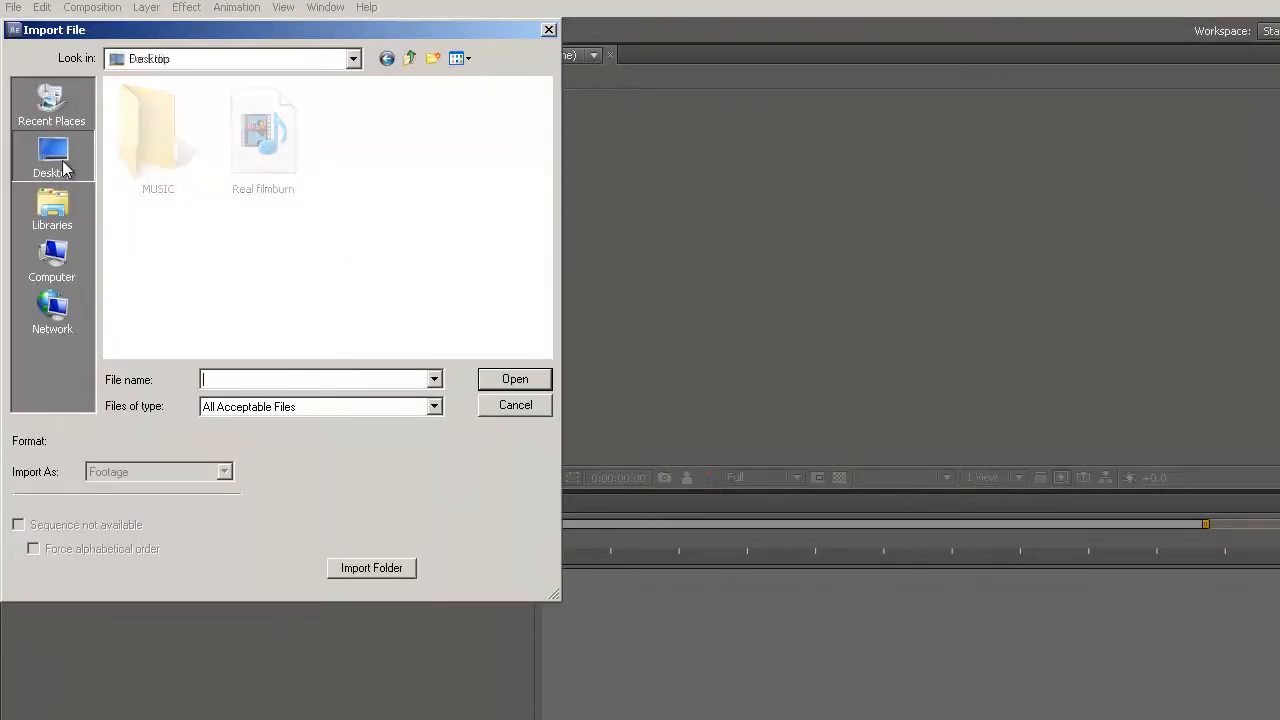
double_click(138, 314)
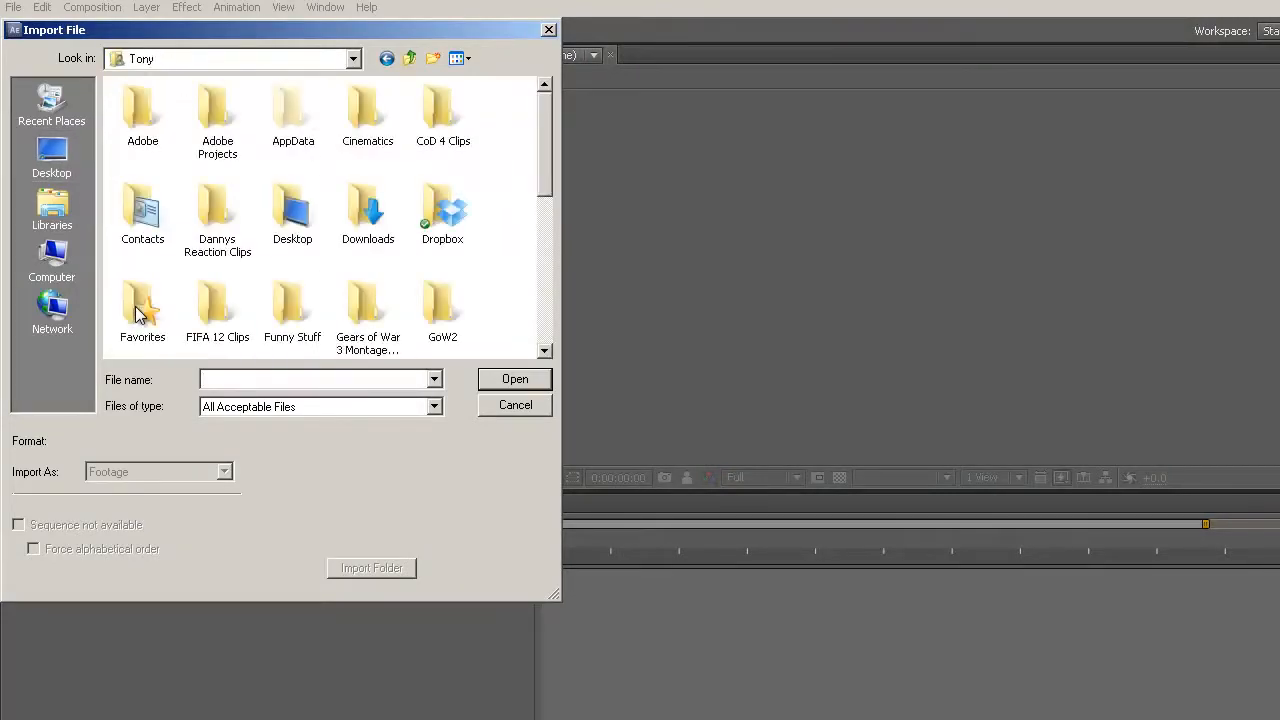
mouse_move(548, 148)
left_mouse_down()
mouse_move(539, 272)
mouse_move(545, 150)
left_mouse_up()
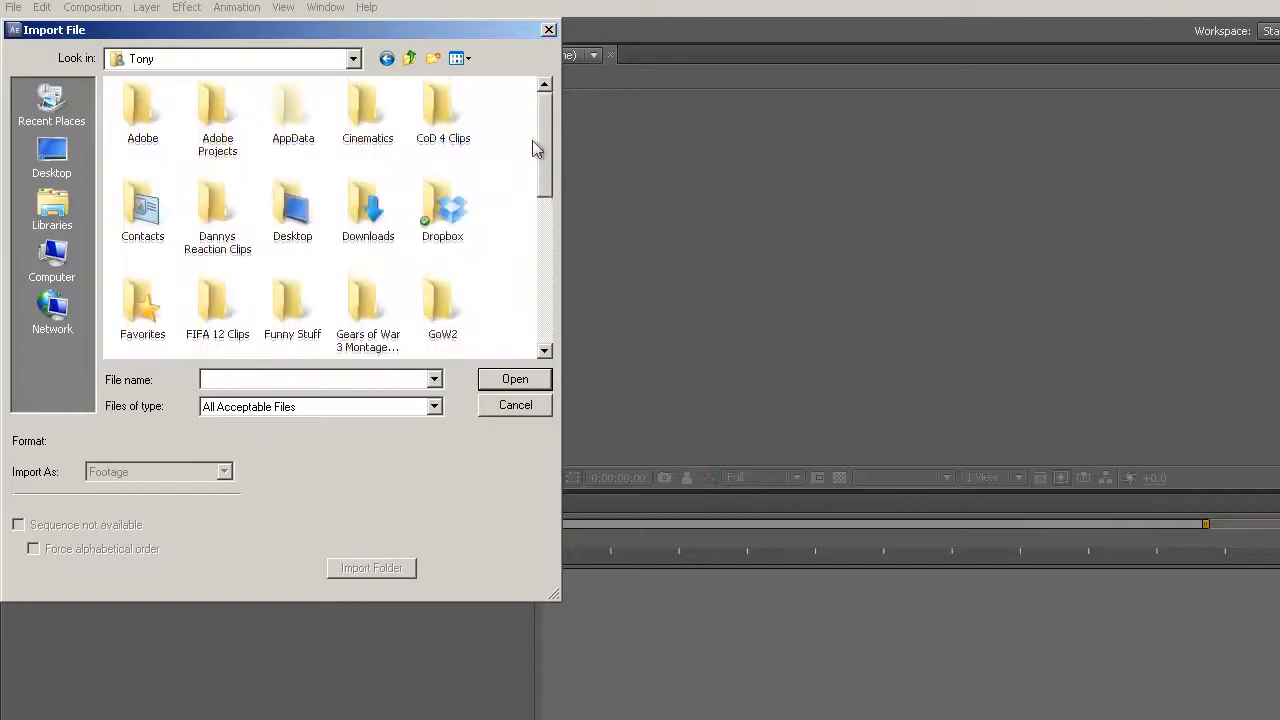
double_click(213, 106)
- Look through the project subfolders, including Atom AE and For Edits, for the clip to import
left_click(166, 155)
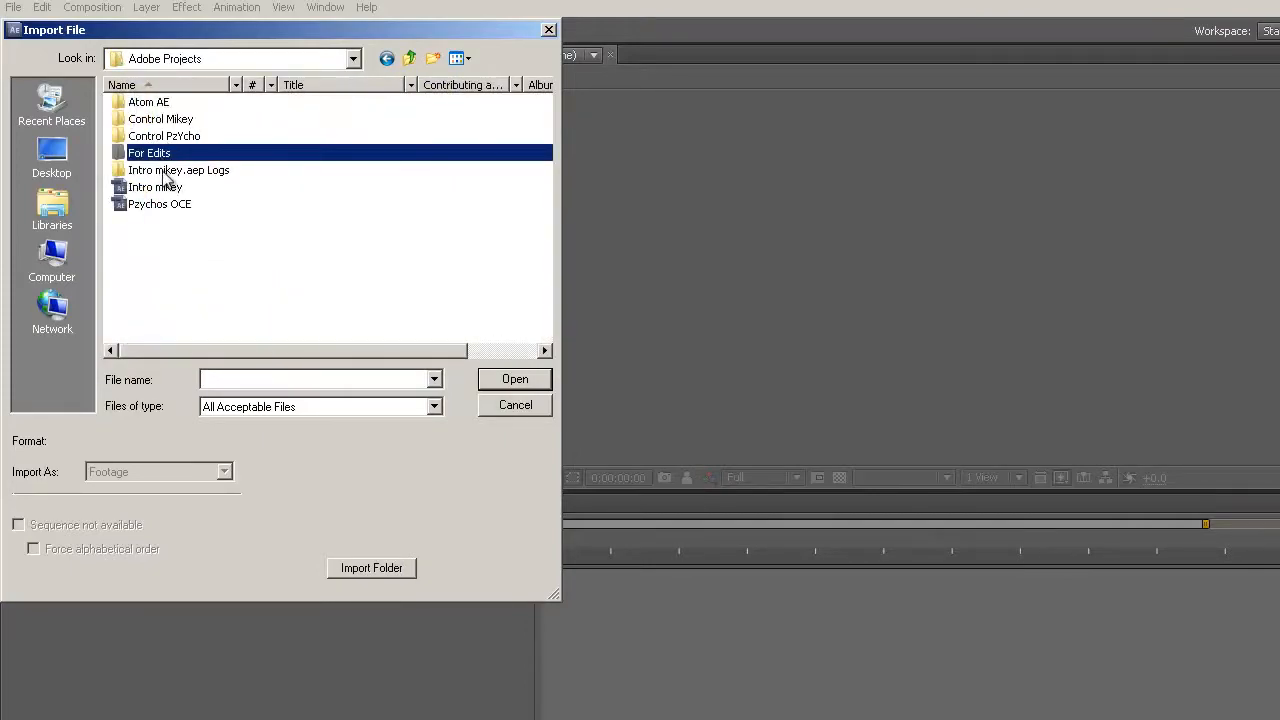
double_click(163, 119)
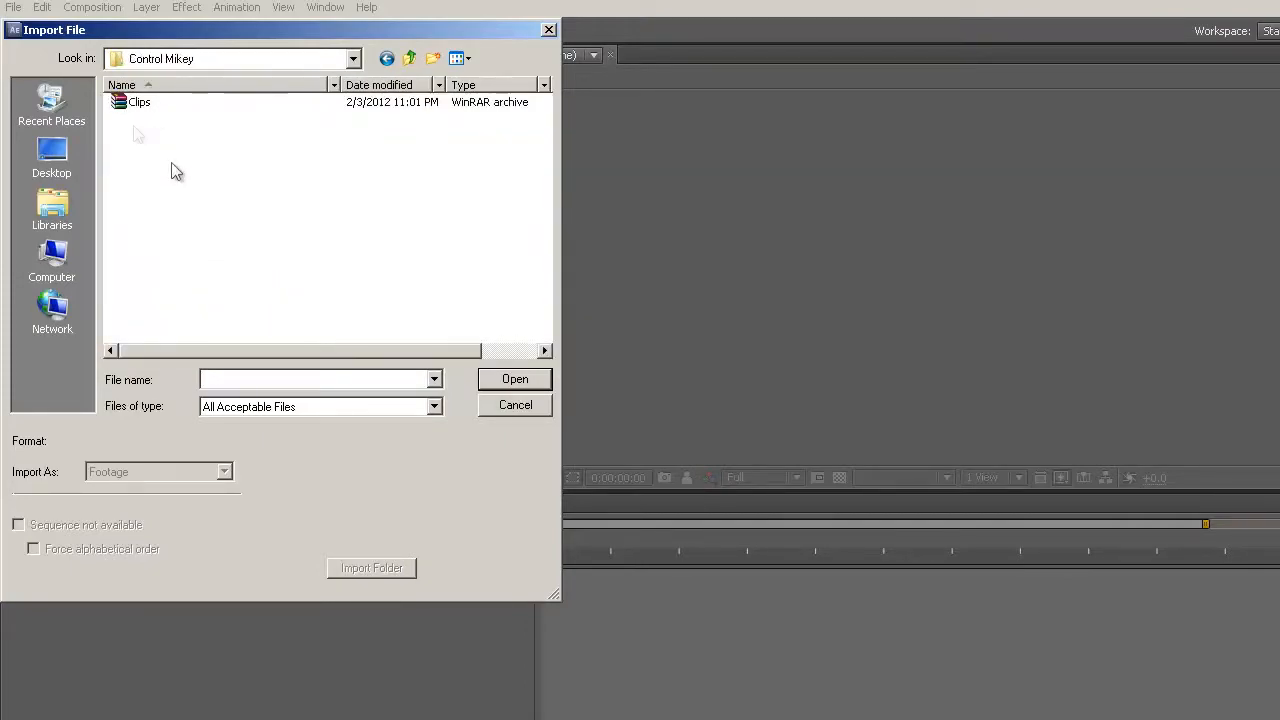
left_click(409, 58)
double_click(186, 104)
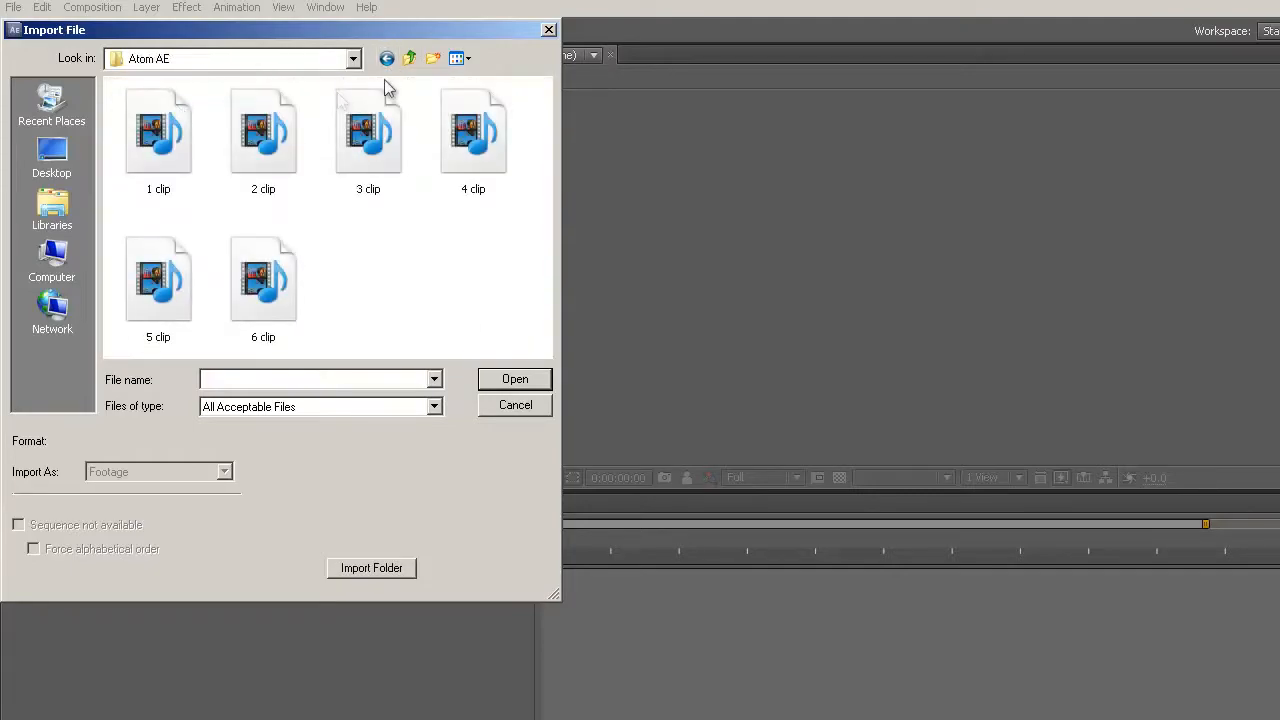
left_click(409, 58)
left_click(167, 155)
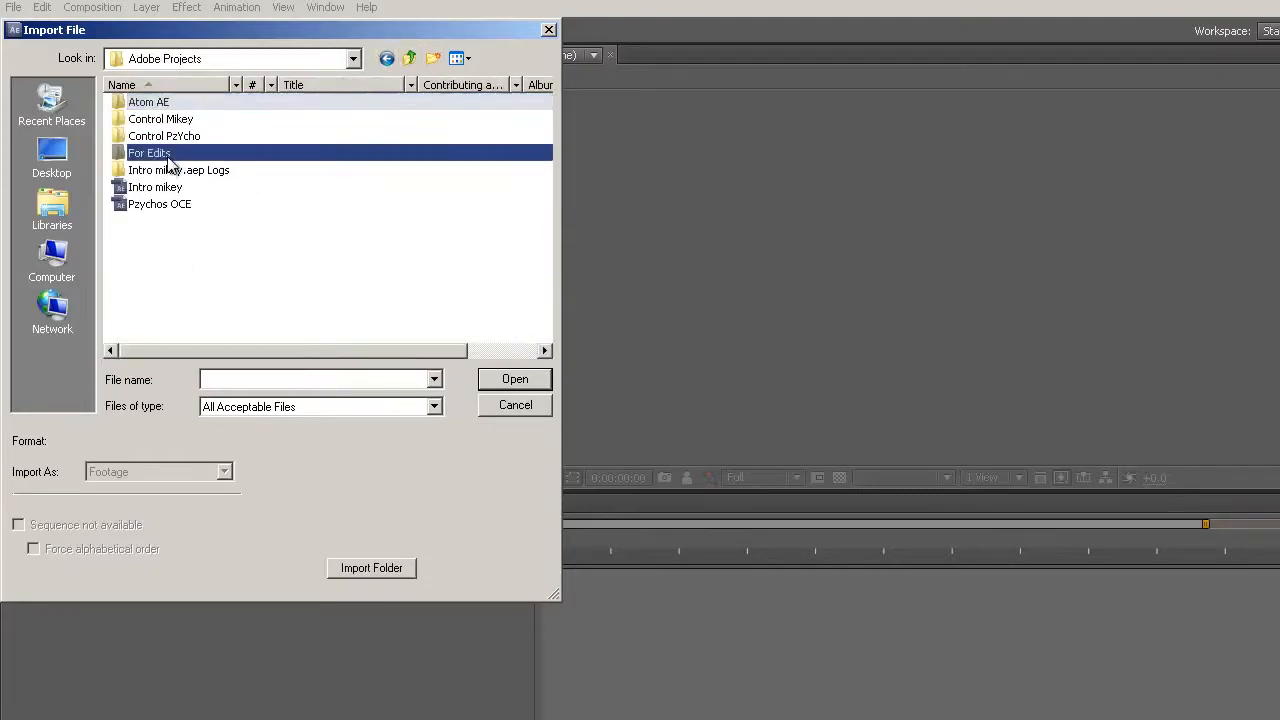
double_click(167, 157)
left_click(386, 58)
- Import the video B2B Blindy TboW on Mercy from the Control PzYcho folder as footage
left_click(183, 139)
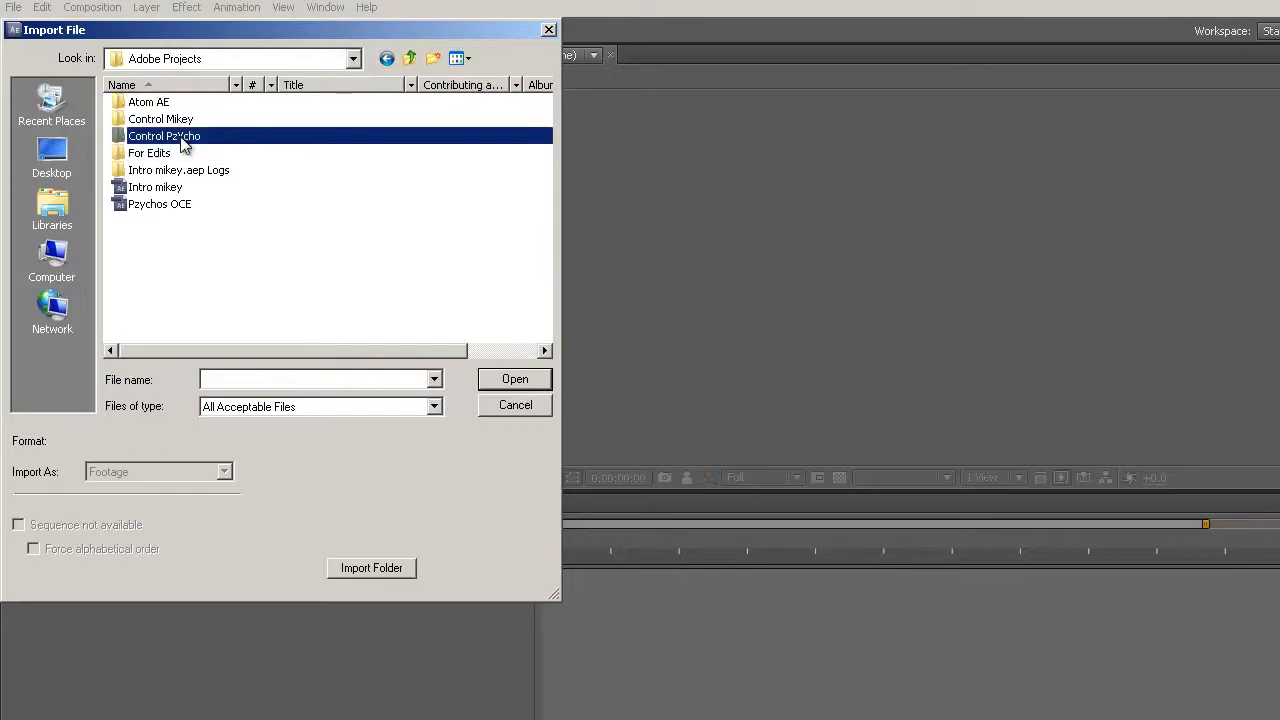
double_click(183, 140)
left_click(177, 103)
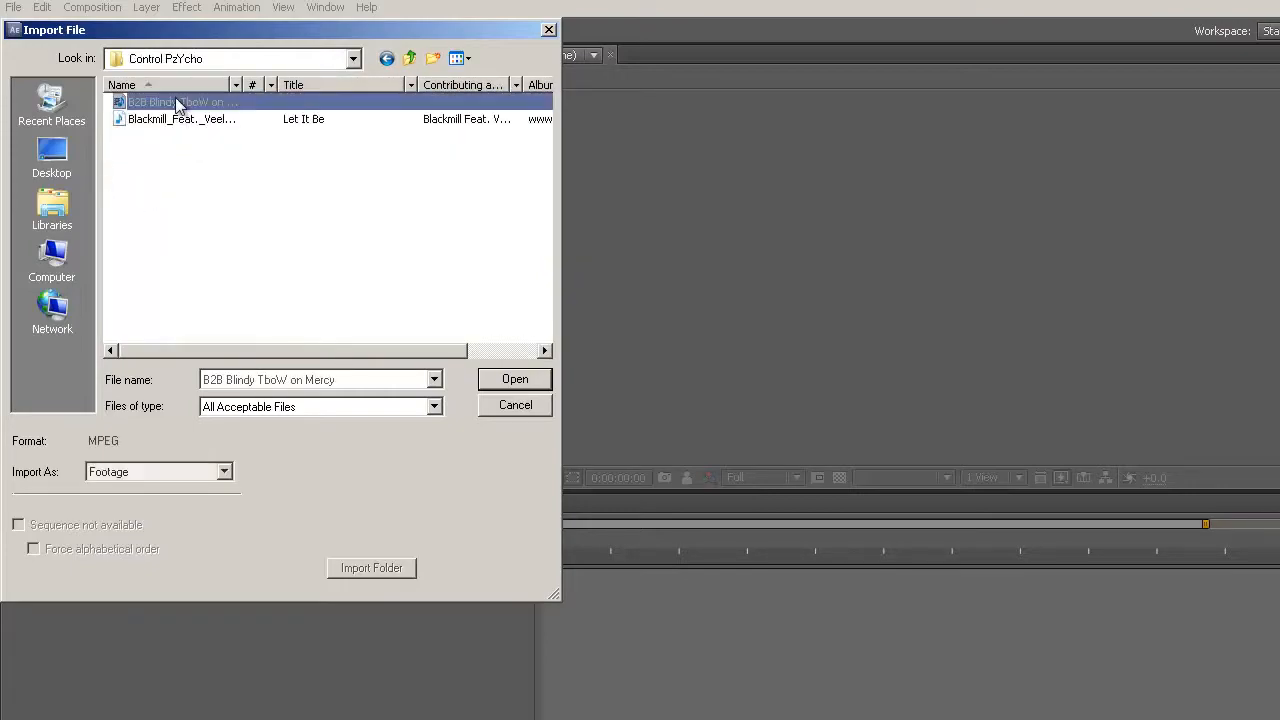
left_click(513, 378)
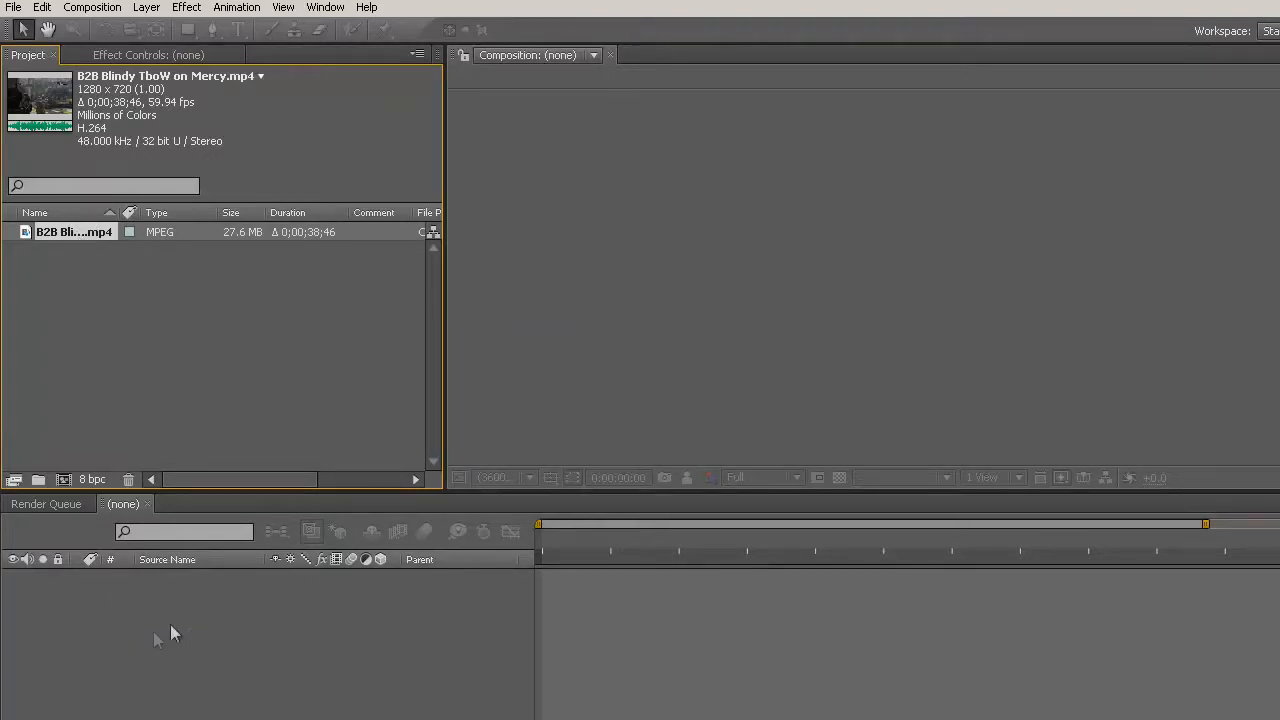
- Create a composition from the imported clip by placing it in the timeline, and check the preview resolution options
left_click_drag(159, 606, 160, 600)
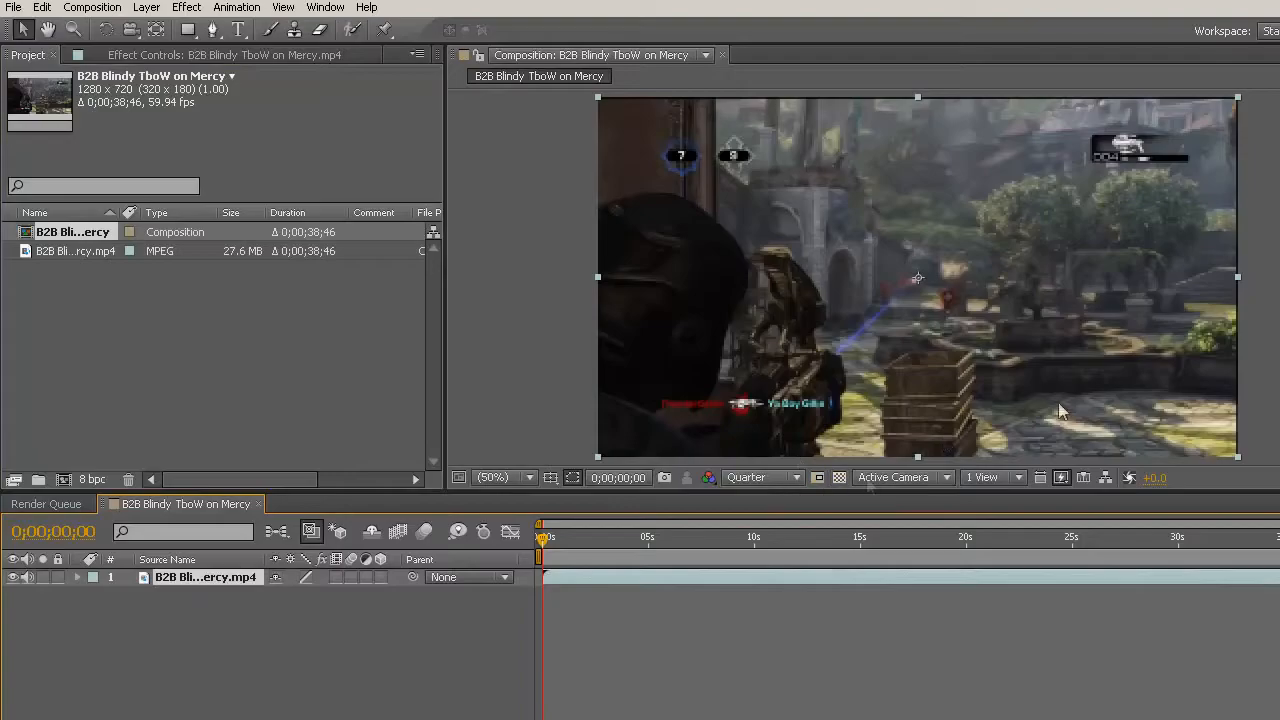
left_click(763, 477)
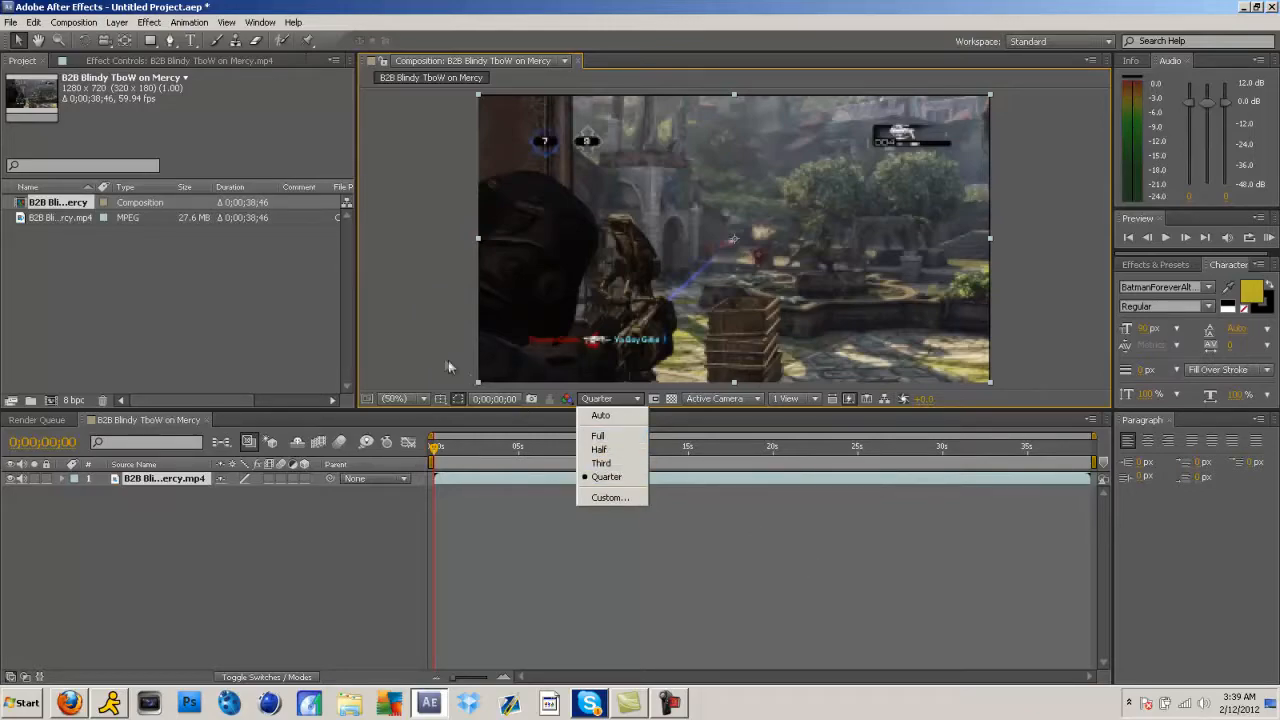
left_click(373, 291)
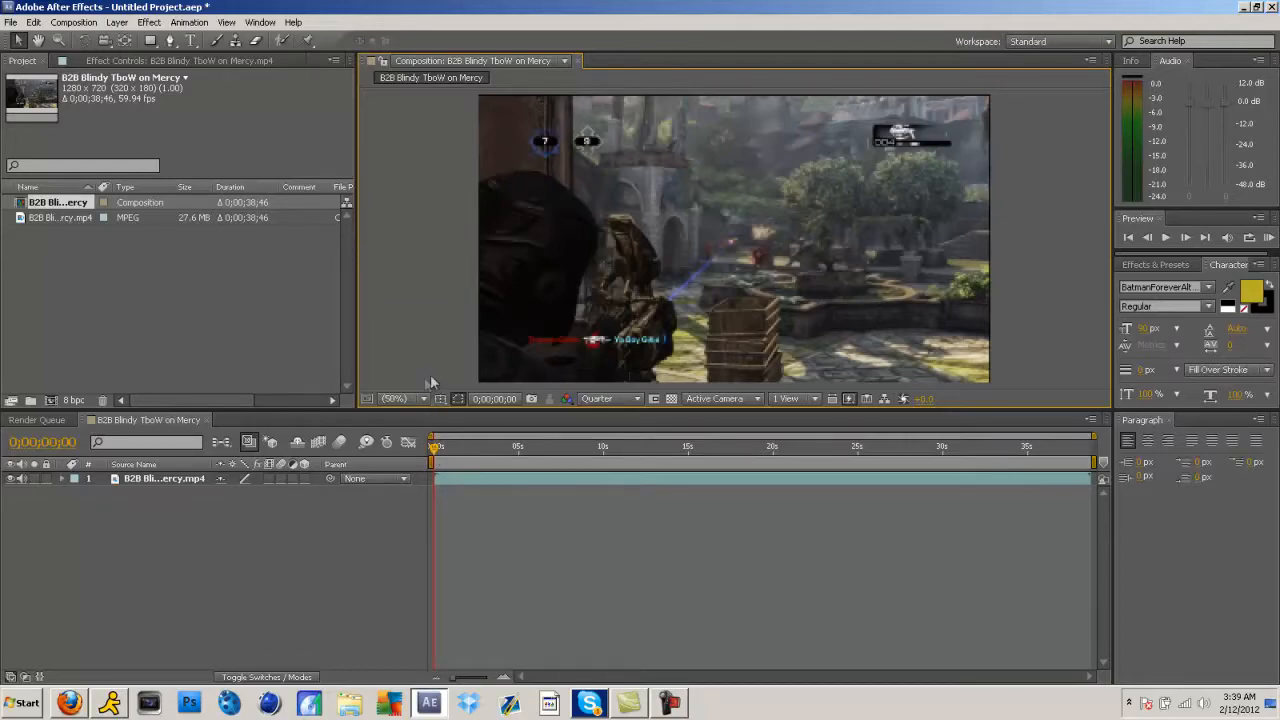
- Scale the clip up slightly in the preview so its edges extend just past the composition frame
left_click(786, 216)
left_click_drag(989, 94, 992, 91)
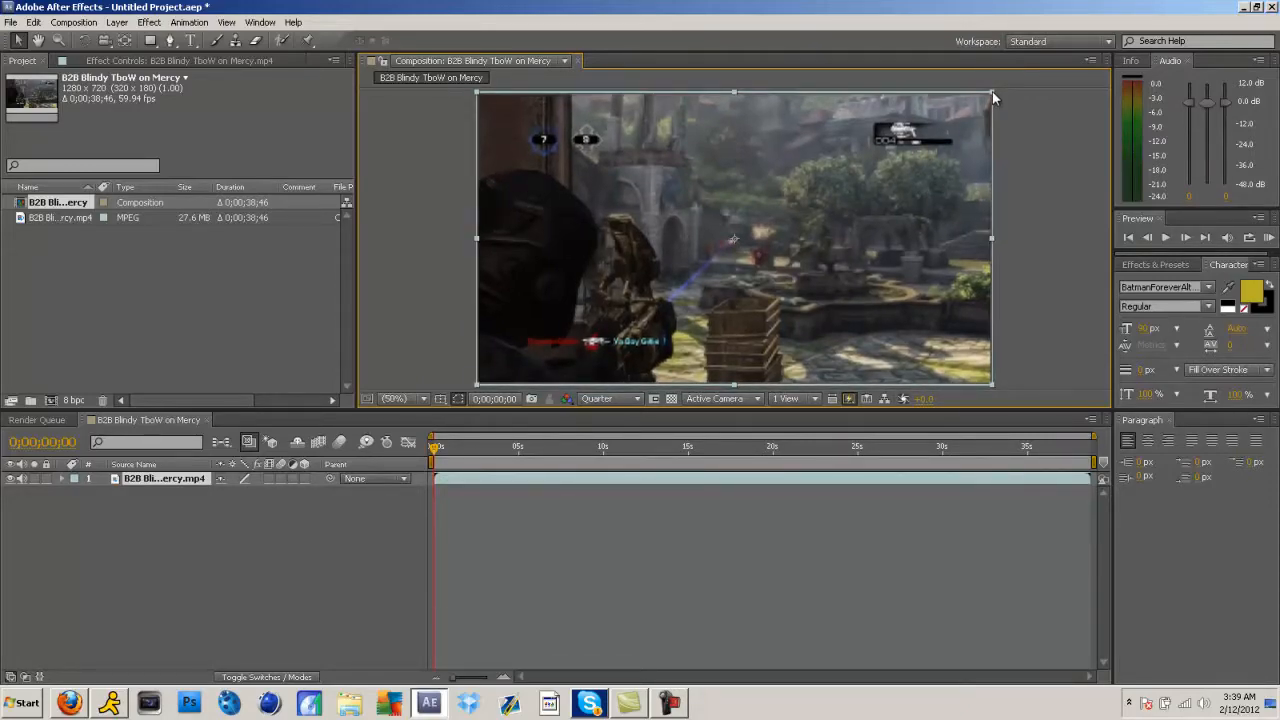
left_click(433, 262)
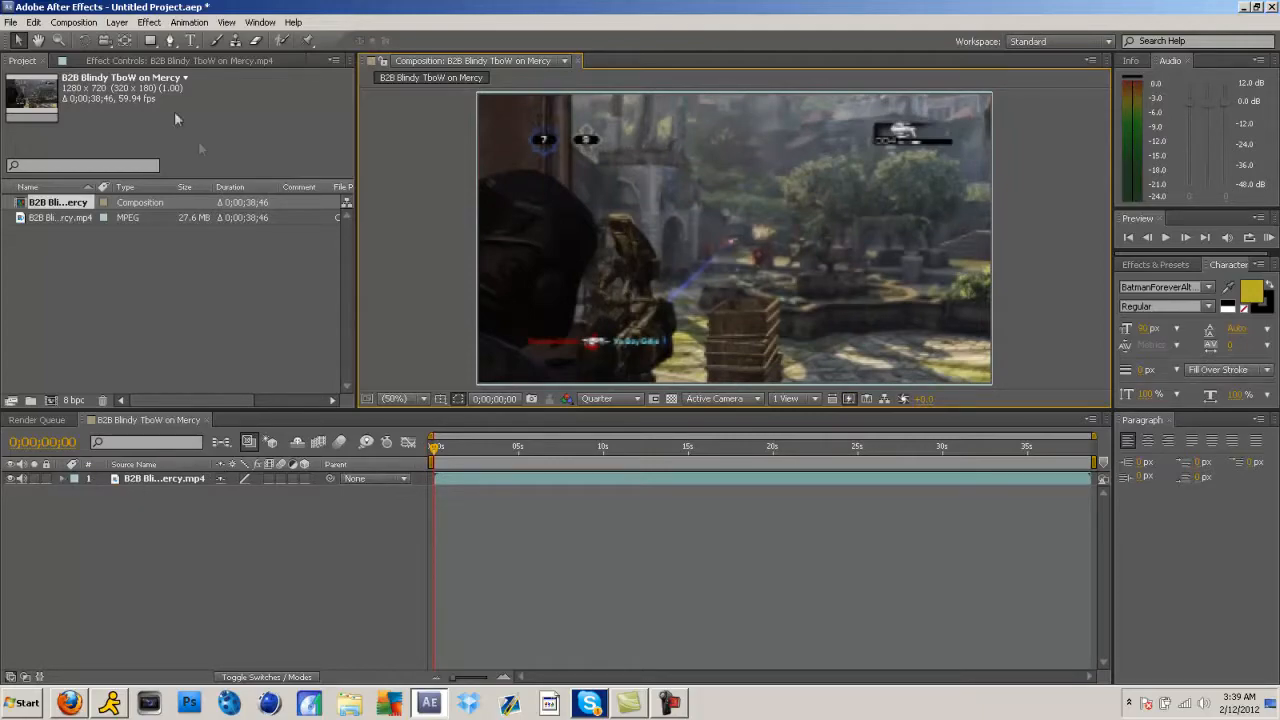
left_click(510, 491)
left_click(73, 22)
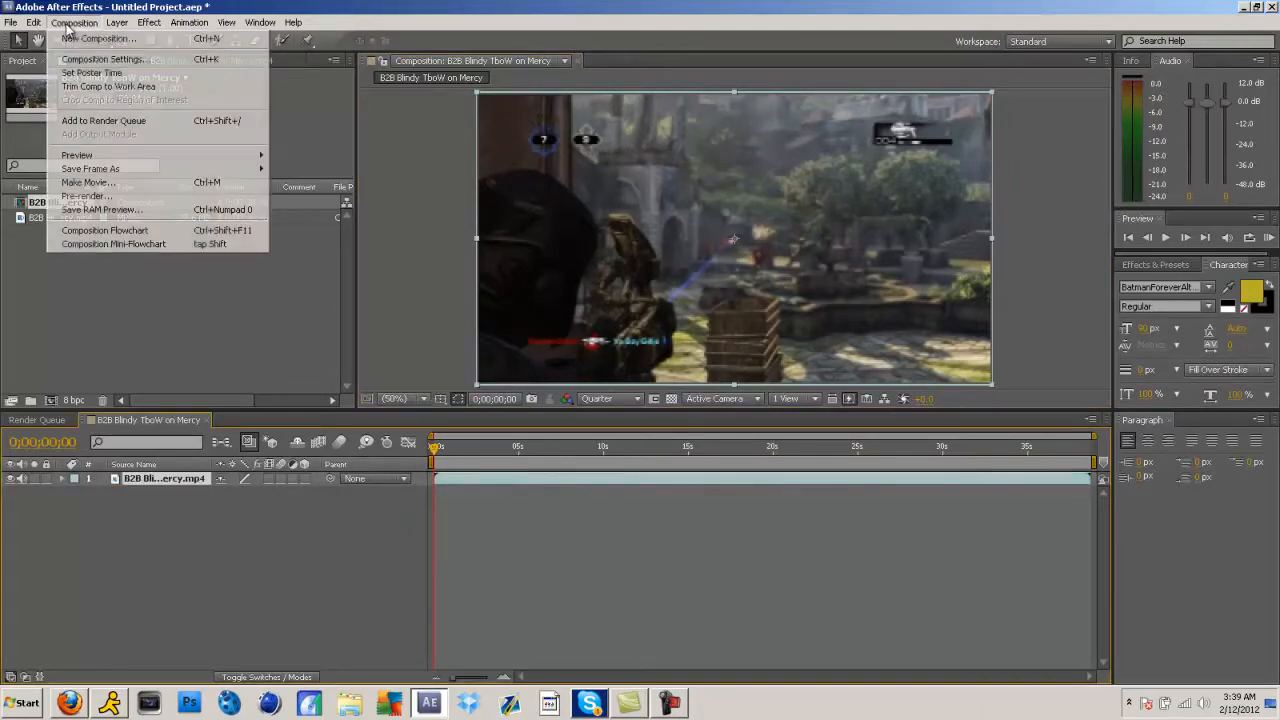
left_click(114, 54)
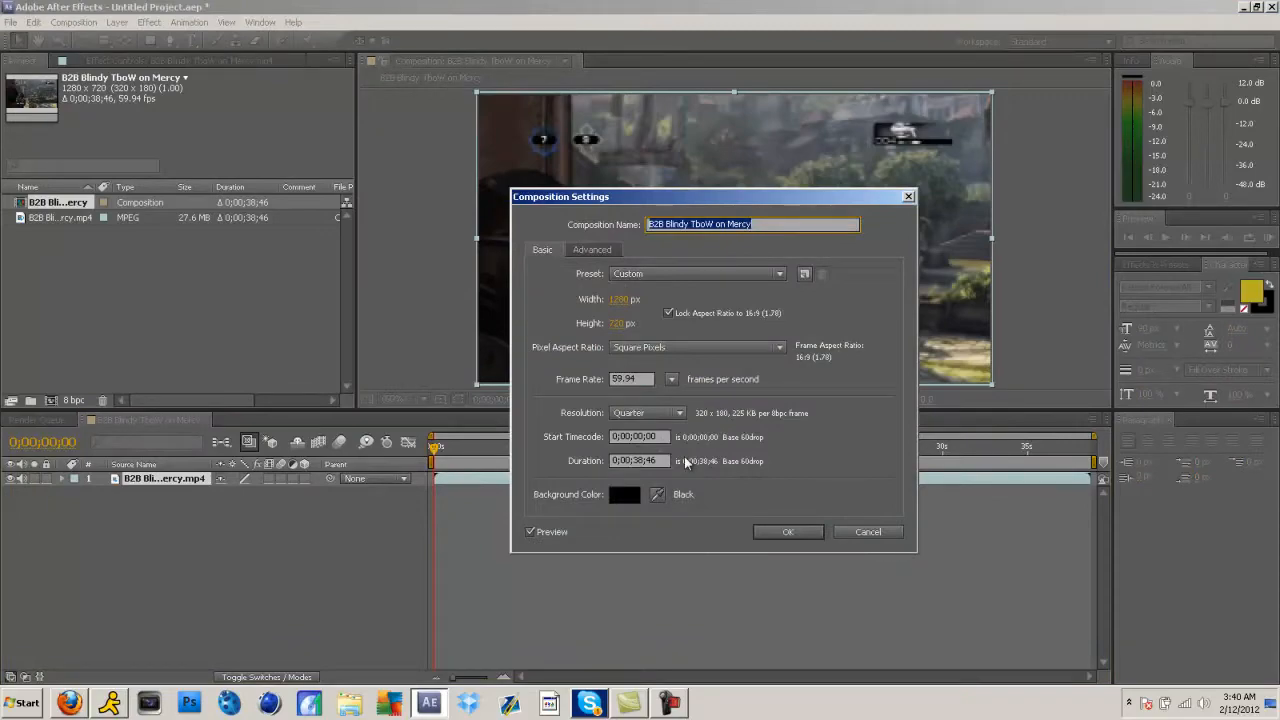
left_click(643, 460)
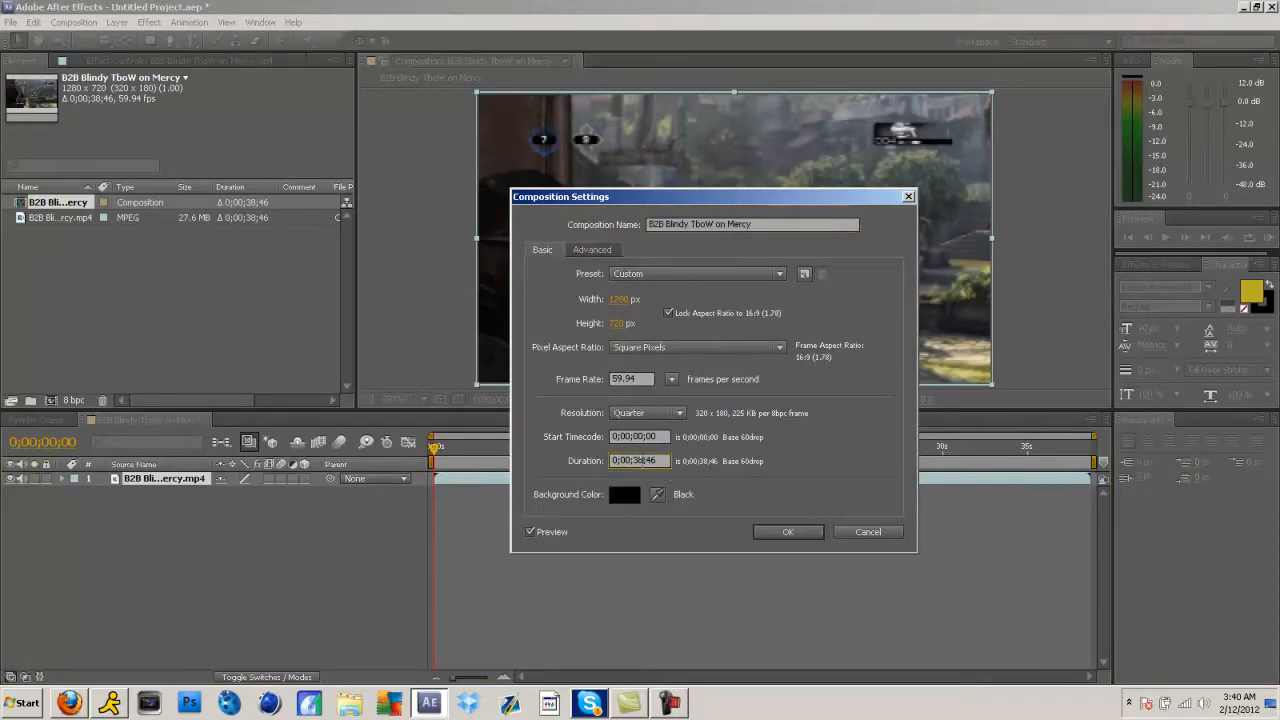
key("BackSpace")
key("BackSpace")
left_click(864, 533)
- Set the composition's duration to 0;01;38;46 in the composition settings
left_click(74, 22)
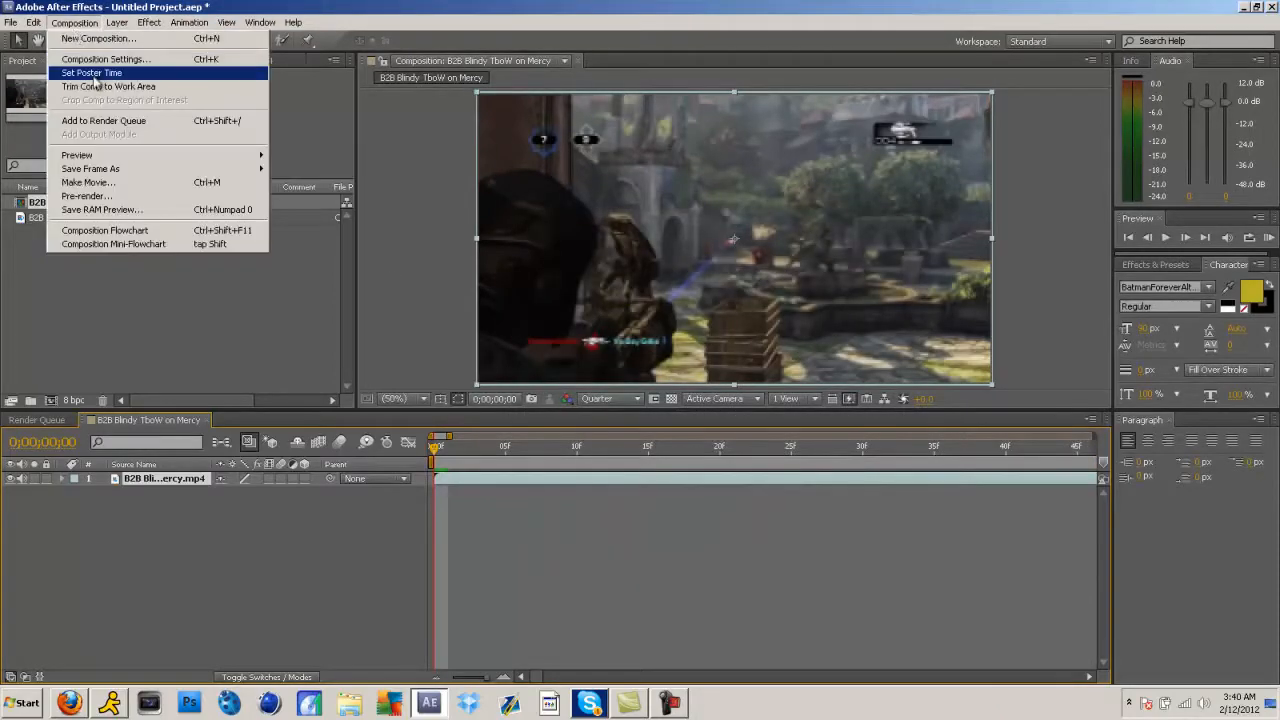
left_click(90, 54)
left_click(629, 462)
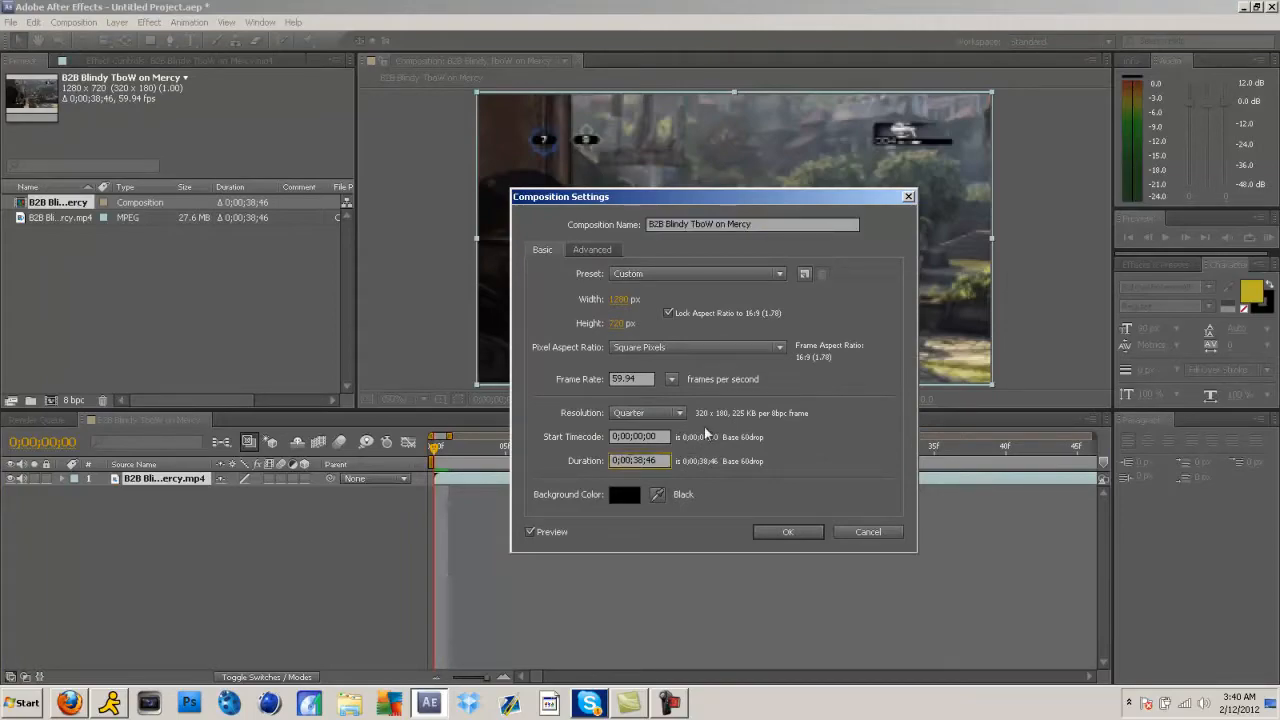
key("BackSpace")
type("1")
key("Return")
- Set the composition's frame rate to 29.97 frames per second
left_click_drag(438, 452, 542, 437)
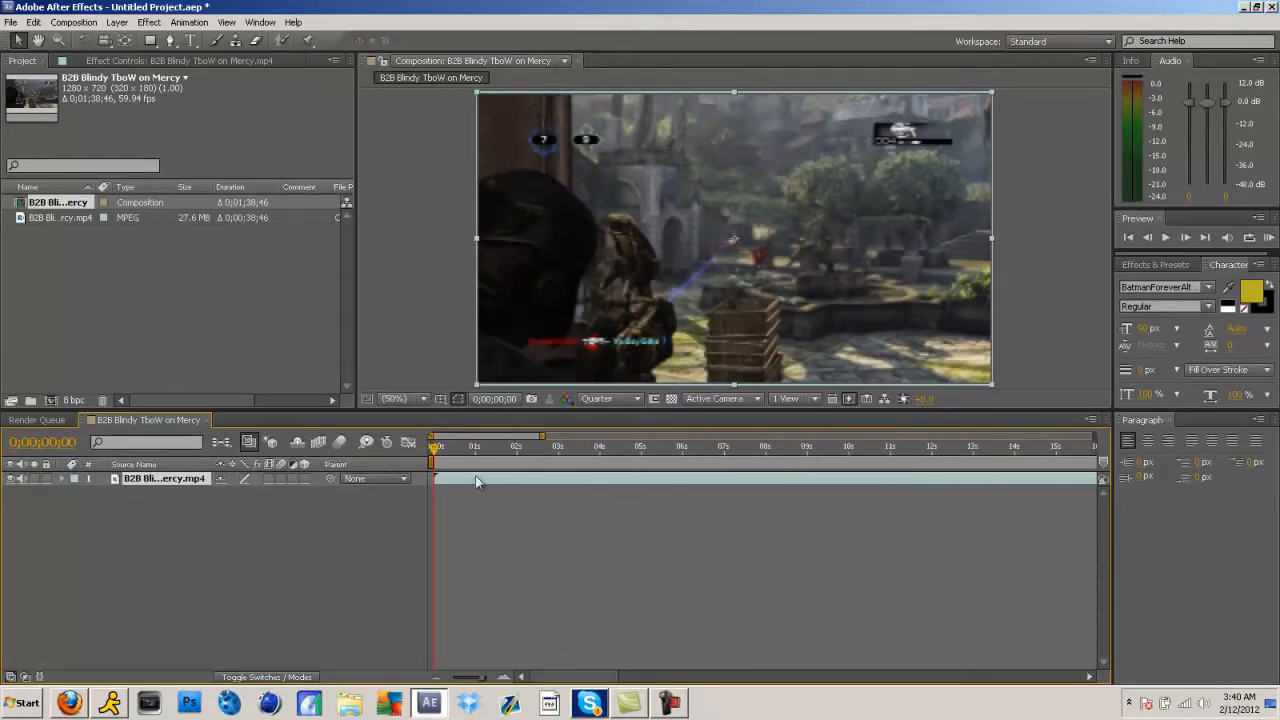
left_click(78, 22)
left_click(105, 50)
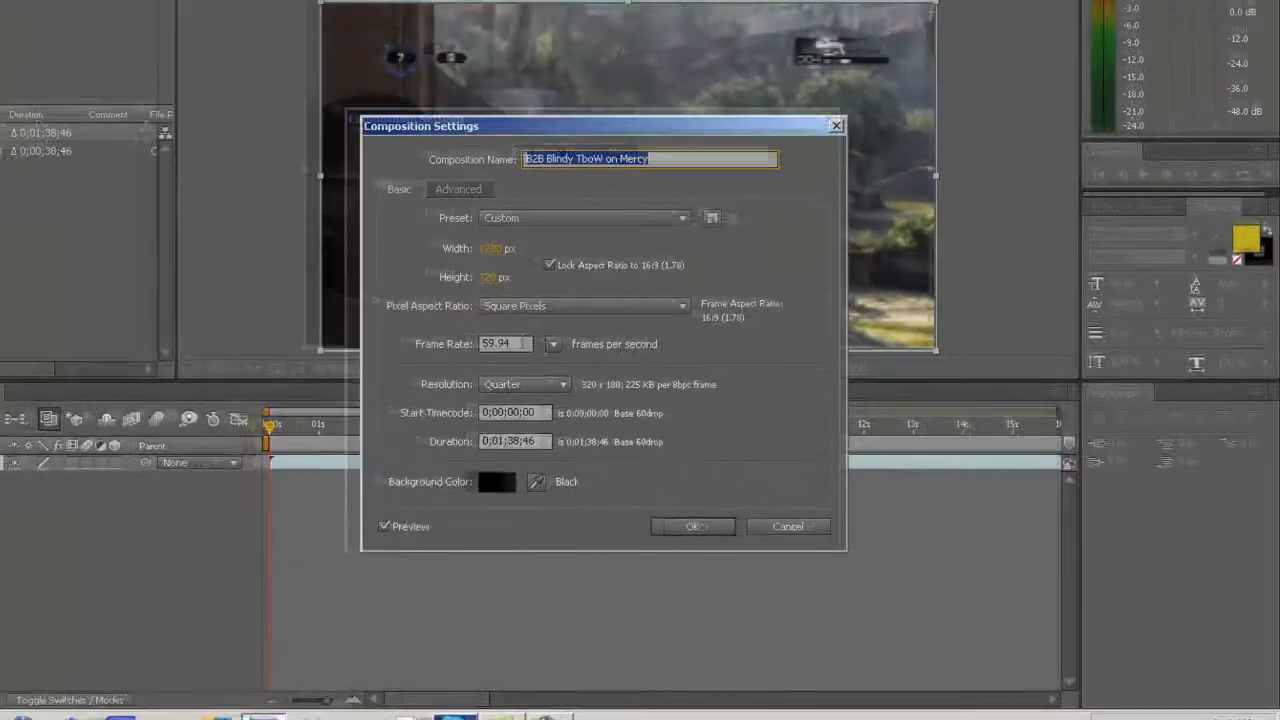
left_click_drag(645, 380, 367, 343)
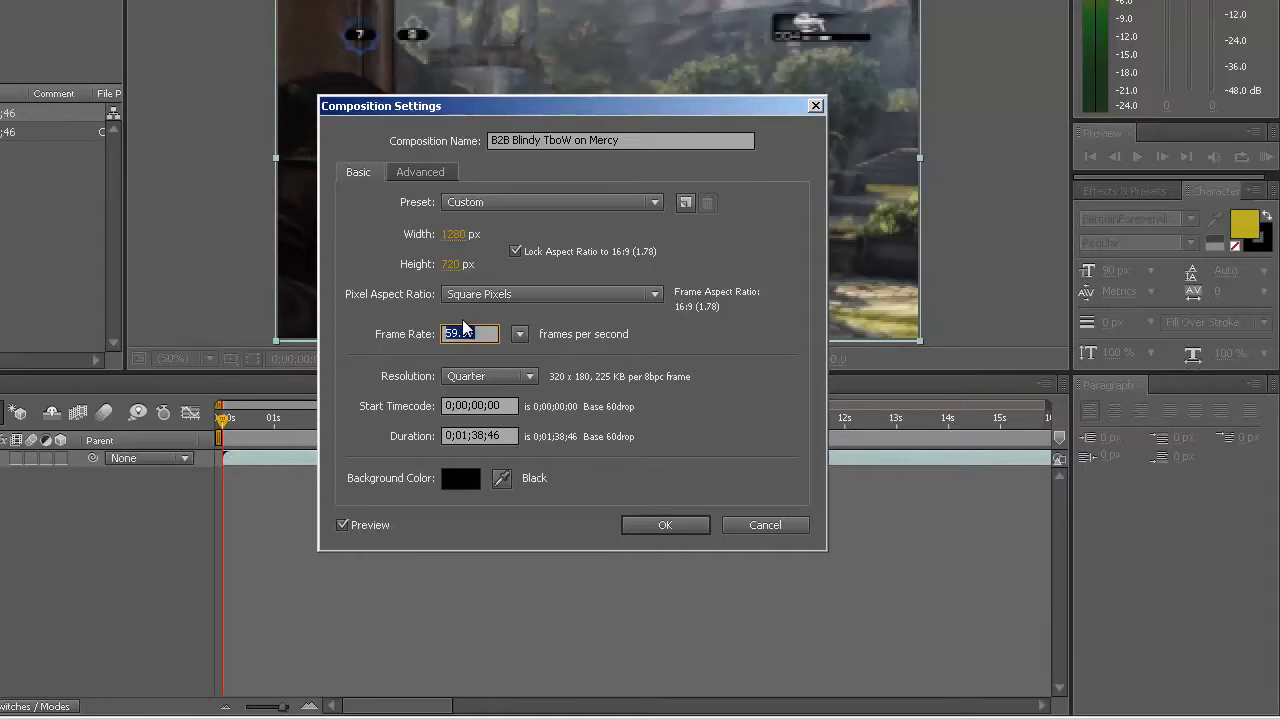
type("3")
left_click(744, 391)
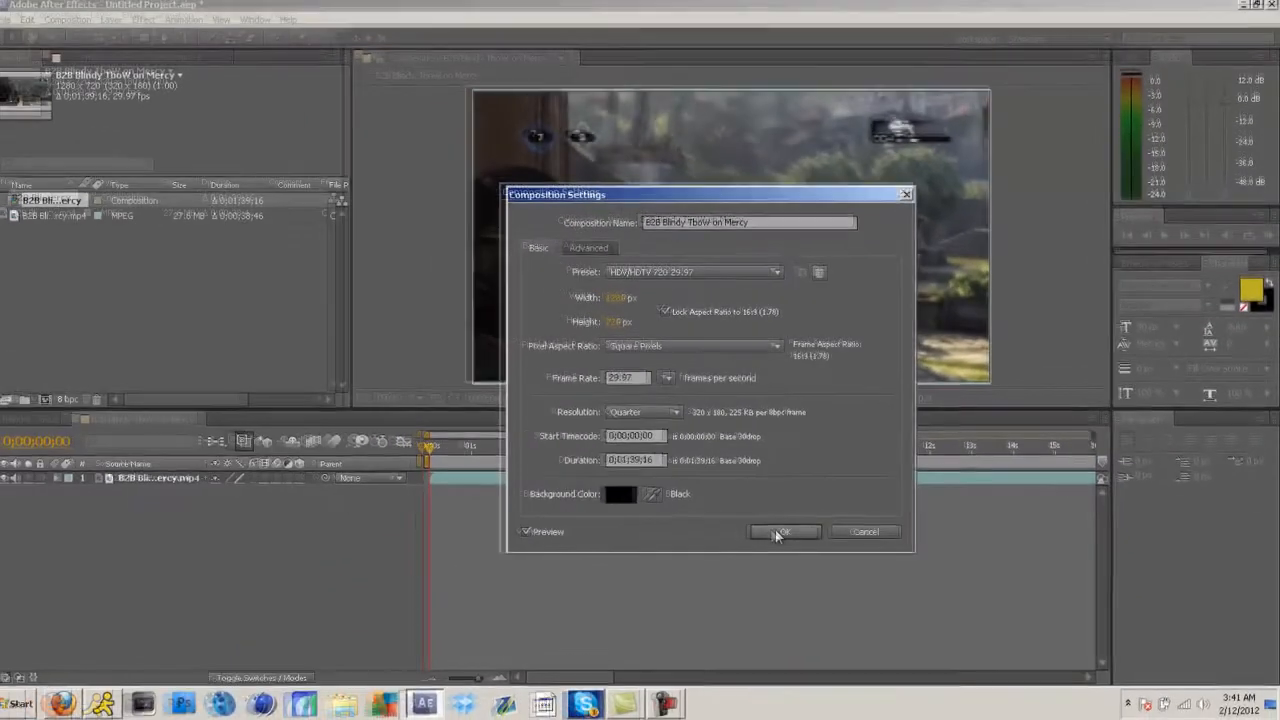
left_click(780, 533)
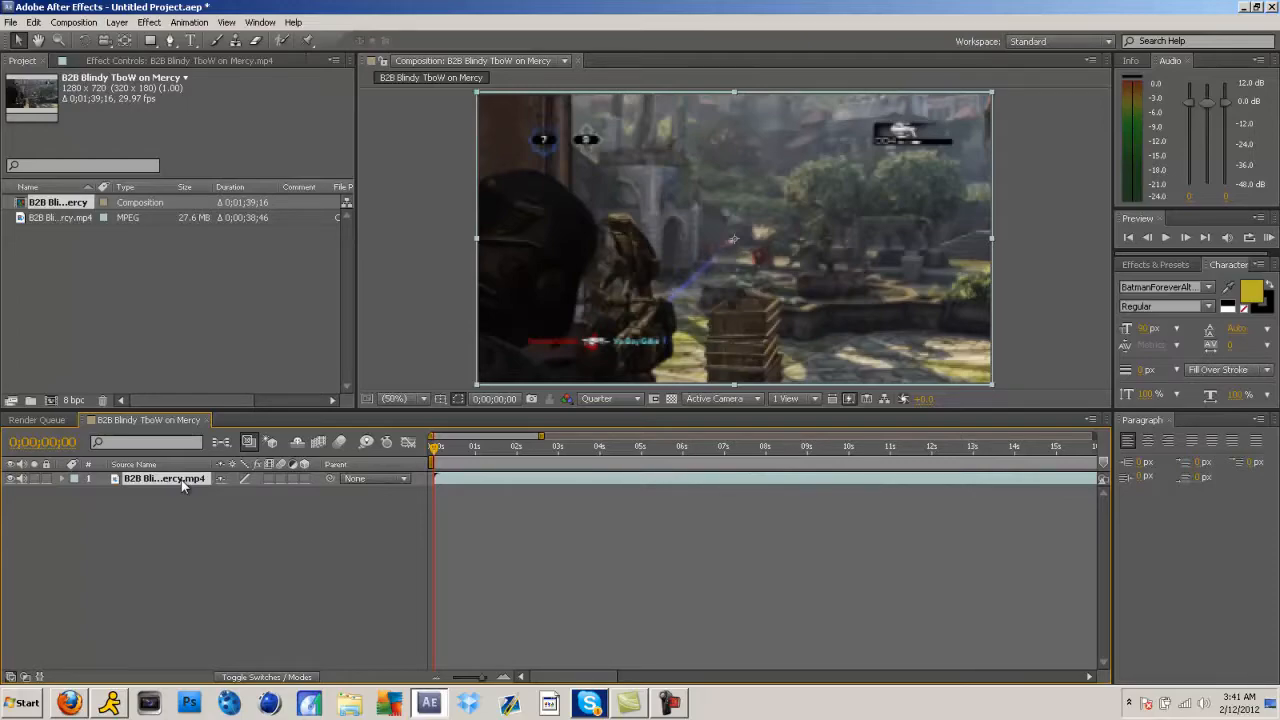
- Duplicate the clip layer in the timeline and select the upper copy
key("ctrl+d")
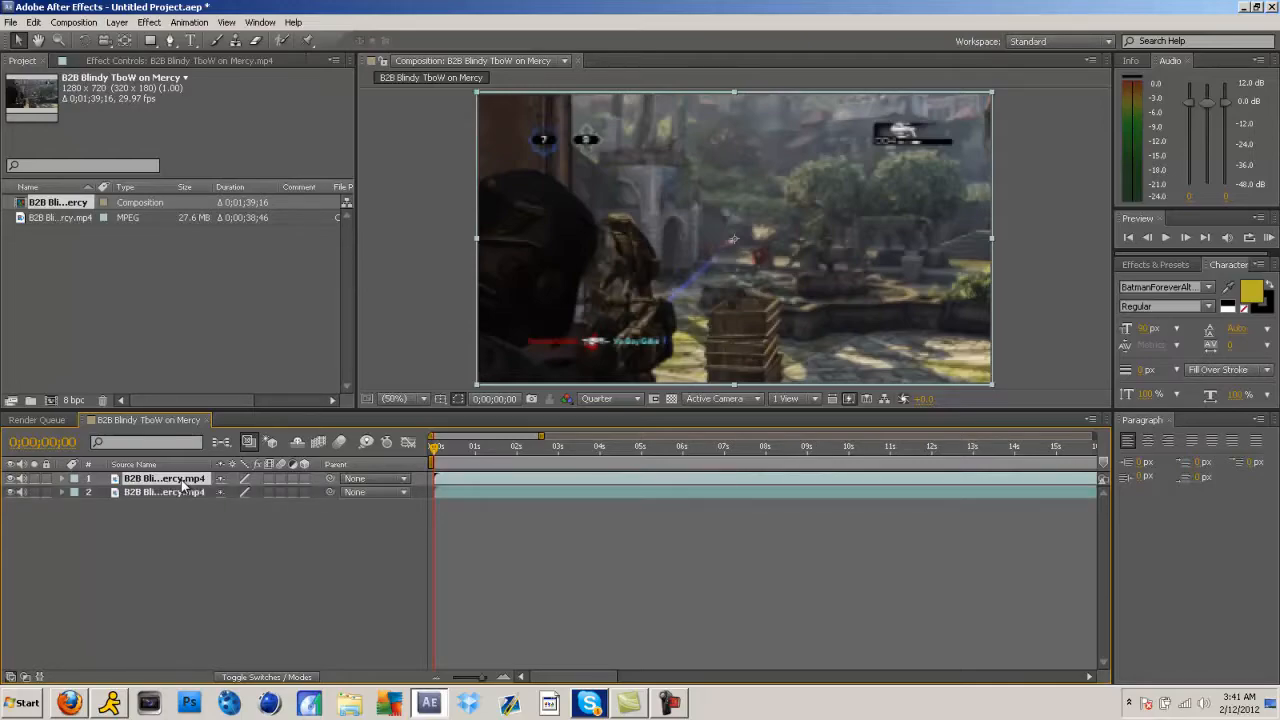
left_click(181, 493)
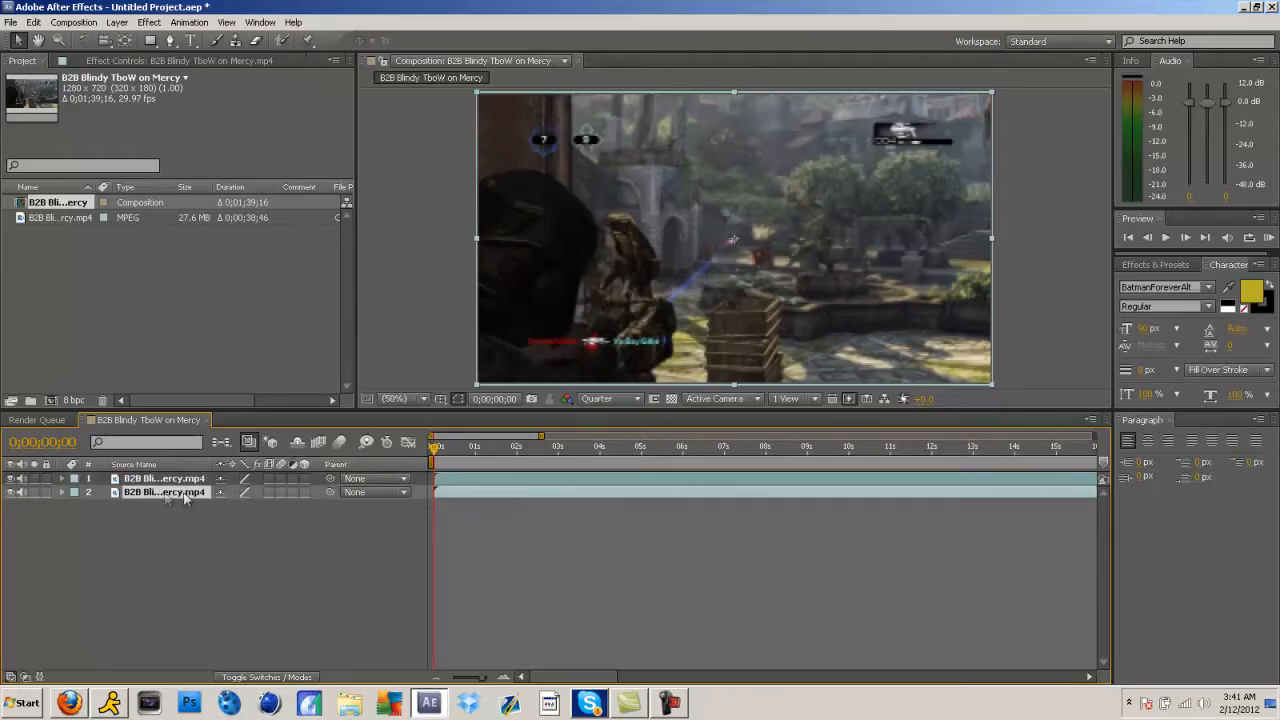
left_click(456, 476)
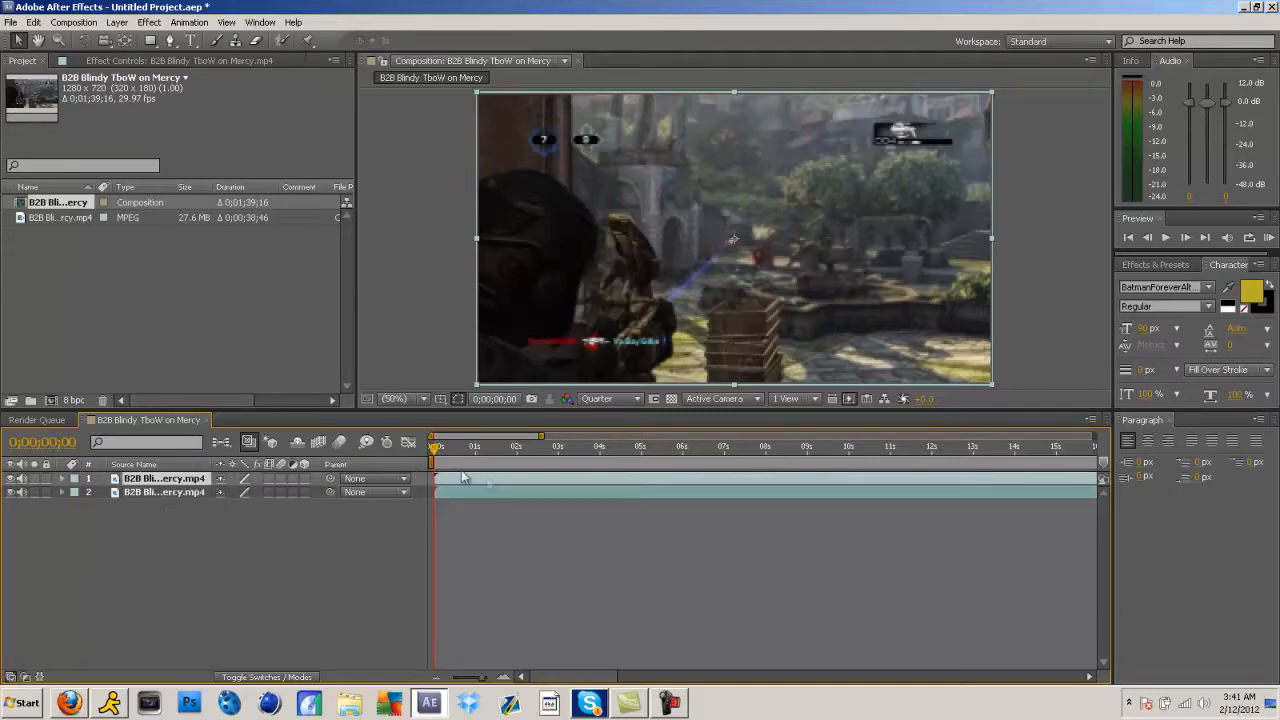
- Try to trim the lower clip layer's start and shift the upper copy to about 30 seconds, and undo the shift
left_click_drag(434, 447, 1014, 476)
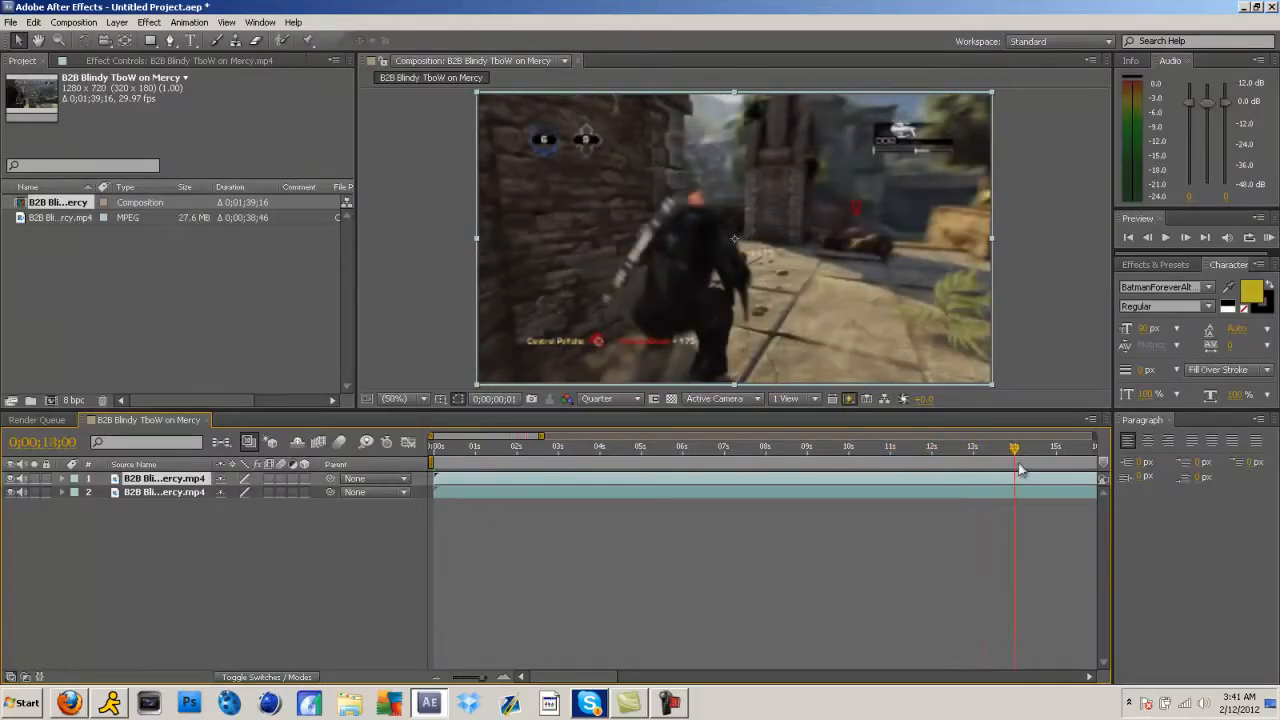
left_click_drag(541, 437, 828, 437)
left_click_drag(440, 493, 766, 493)
left_click_drag(440, 480, 766, 490)
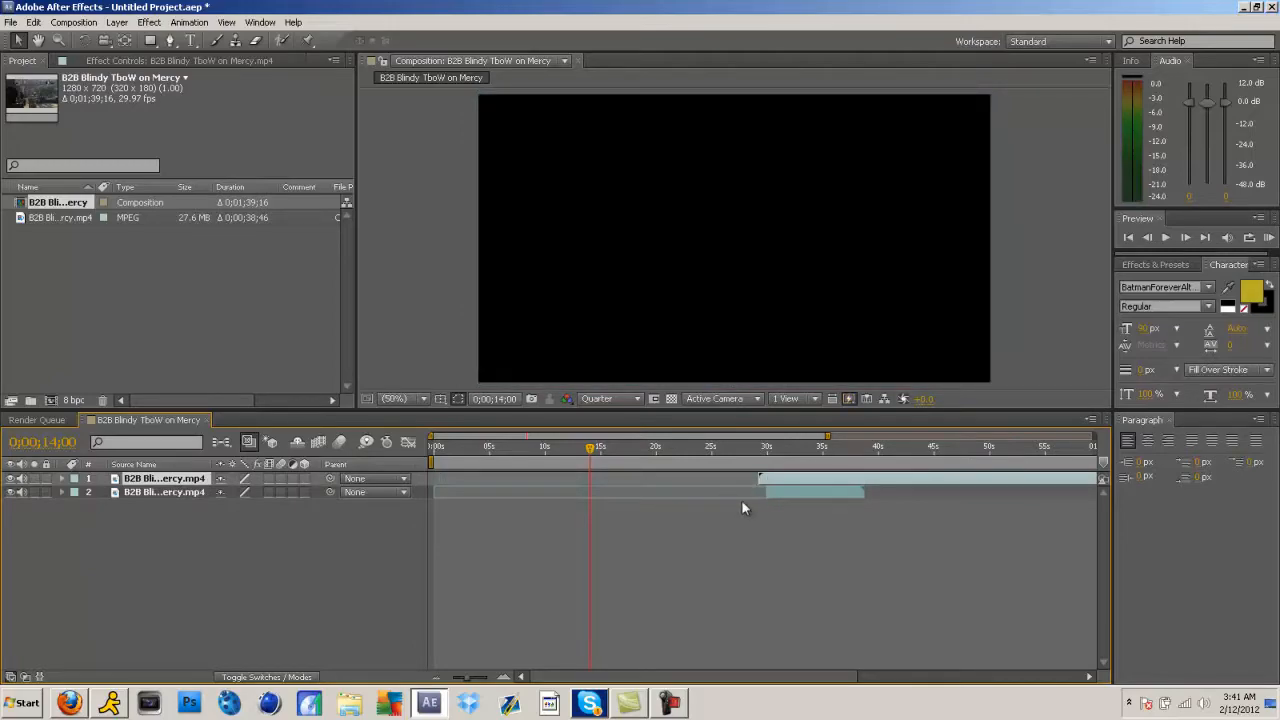
key("ctrl+z")
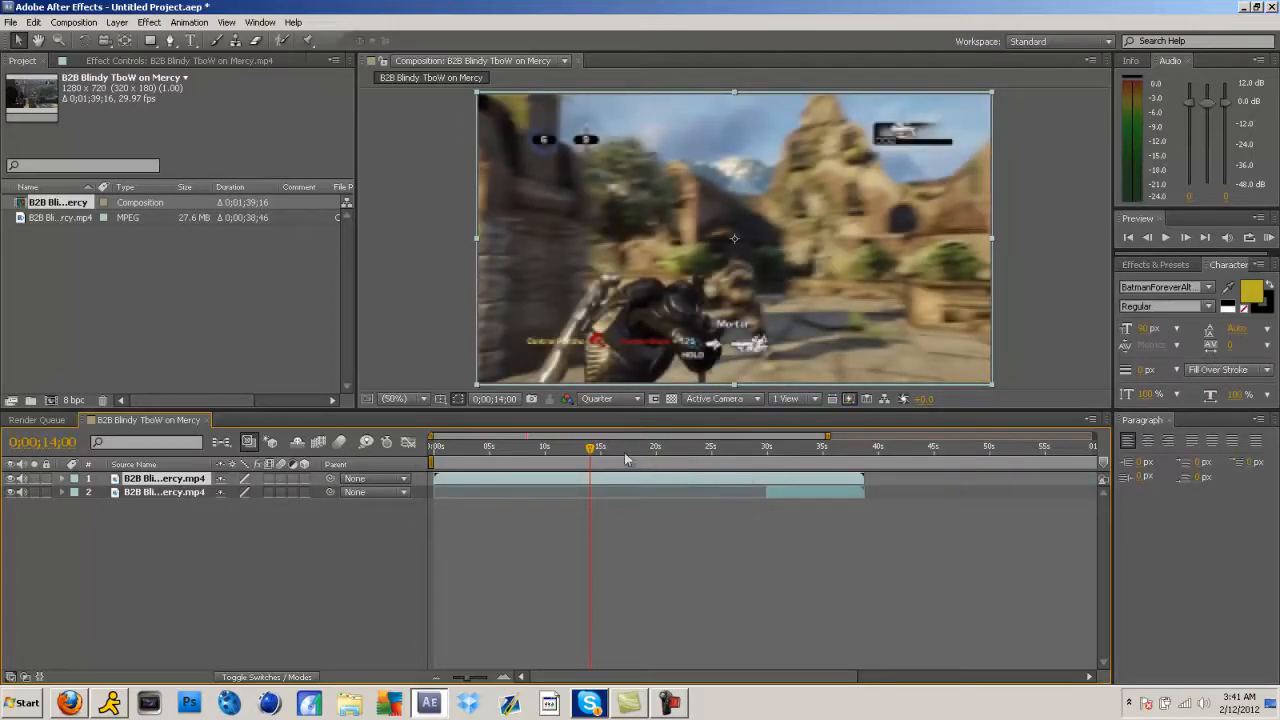
- Trim the upper clip layer so it starts at 0;00;26;17 and ends at about 28 seconds
left_click_drag(585, 452, 728, 477)
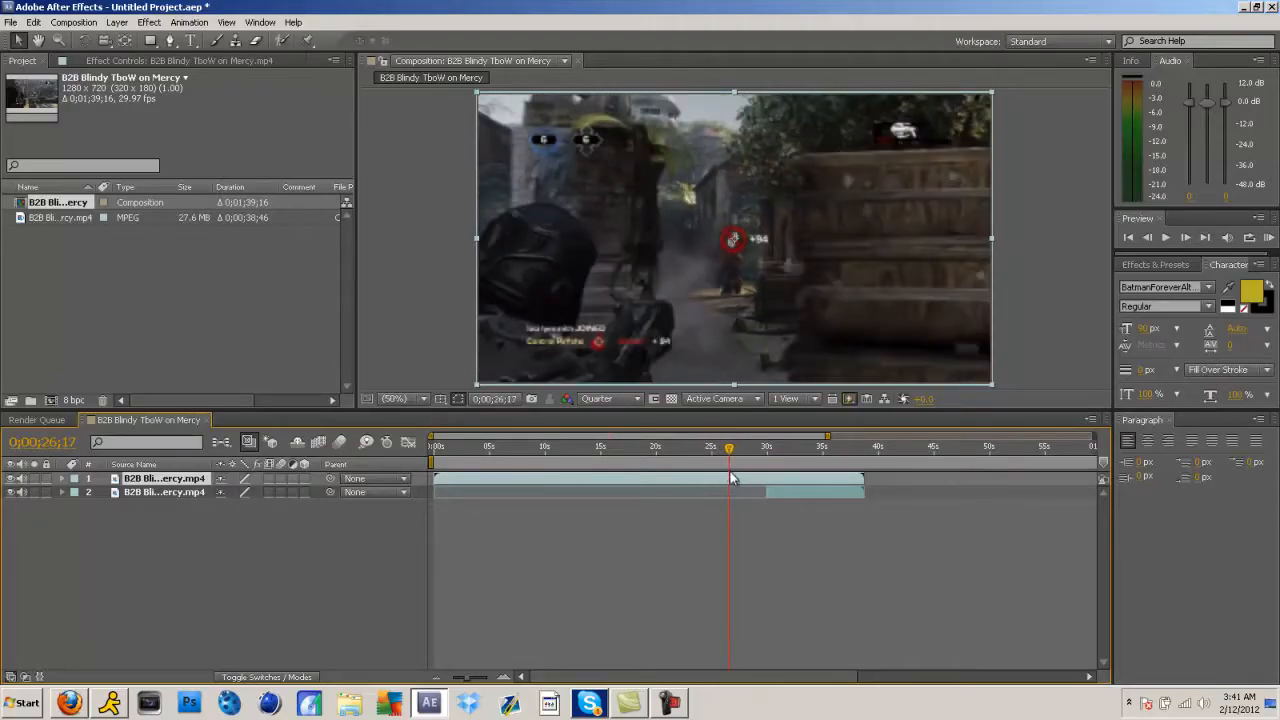
left_click_drag(864, 479, 767, 479)
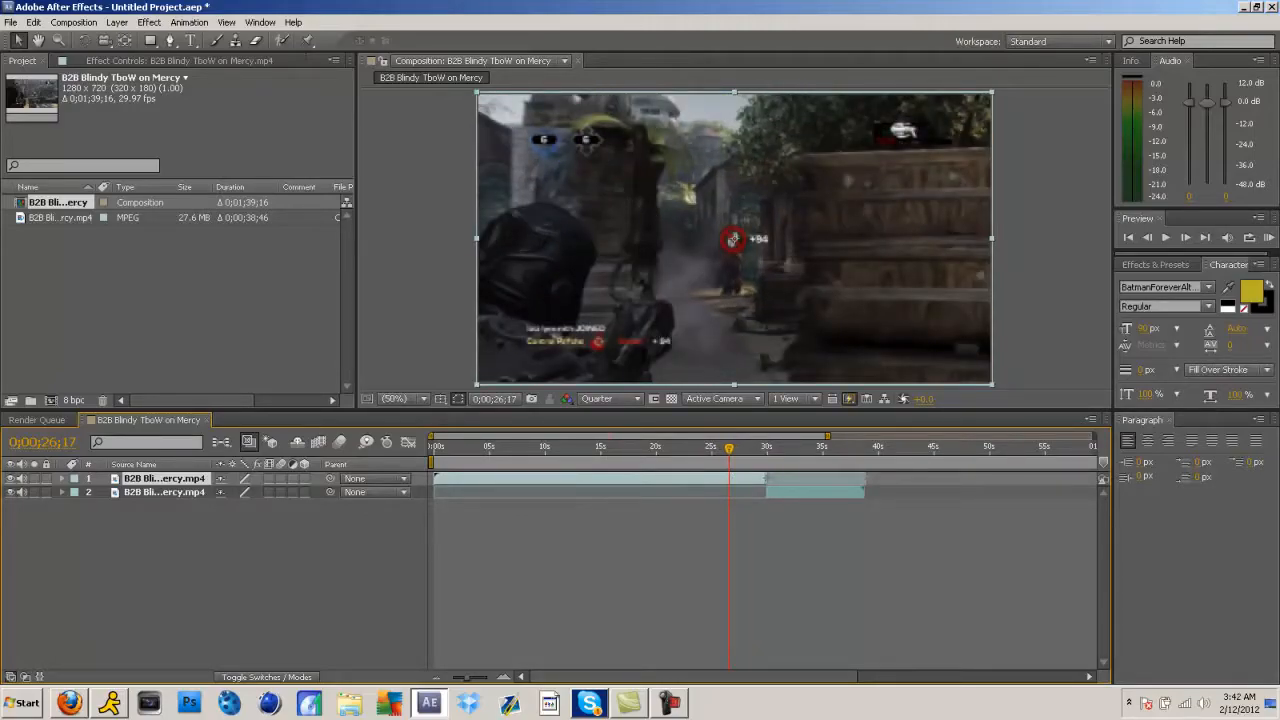
left_click_drag(436, 479, 731, 478)
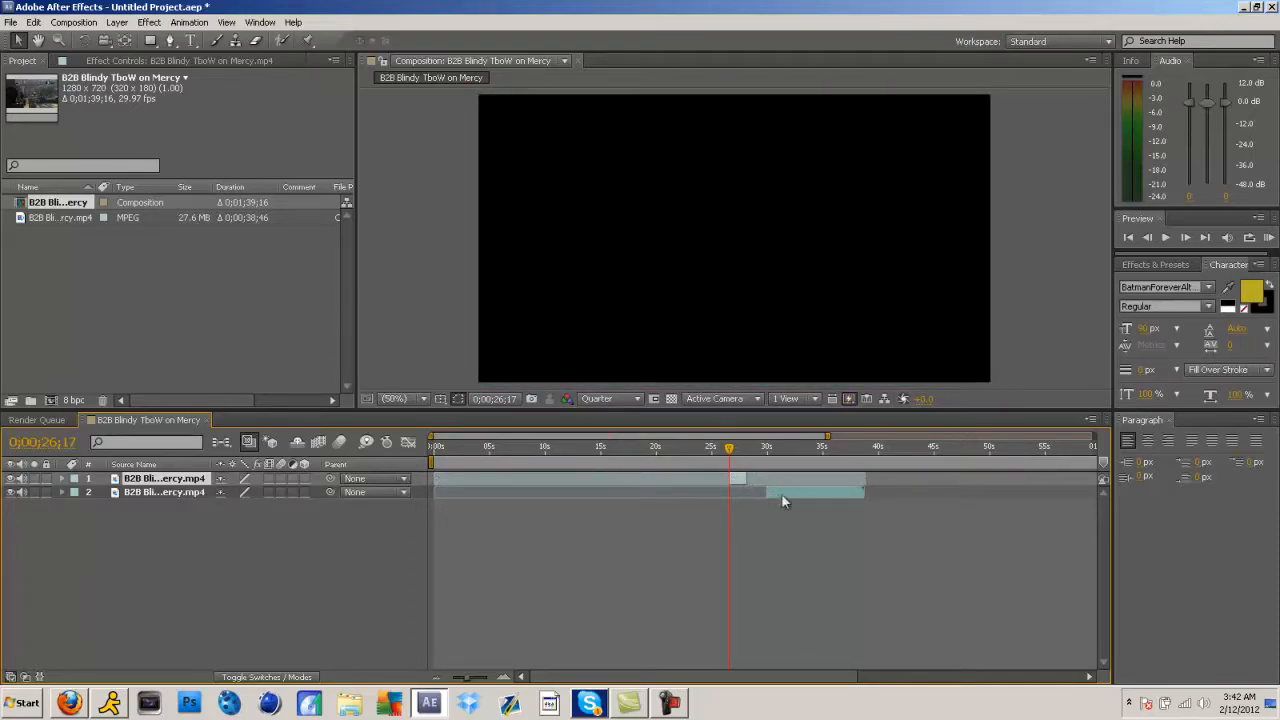
- Extend the lower clip layer's start back to the composition's beginning and trim its end to around the upper copy's start
left_click_drag(767, 491, 436, 491)
left_click_drag(862, 491, 726, 494)
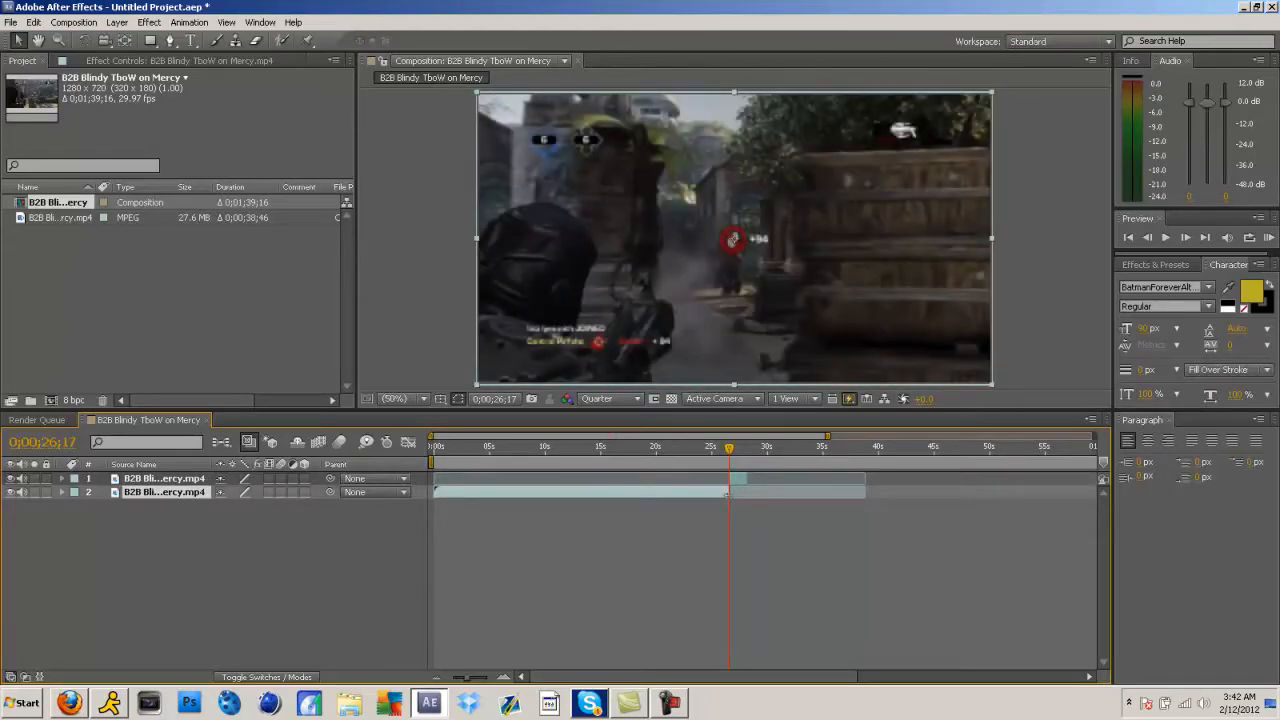
mouse_move(729, 460)
left_mouse_down()
mouse_move(440, 463)
mouse_move(686, 460)
mouse_move(718, 432)
mouse_move(729, 441)
left_mouse_up()
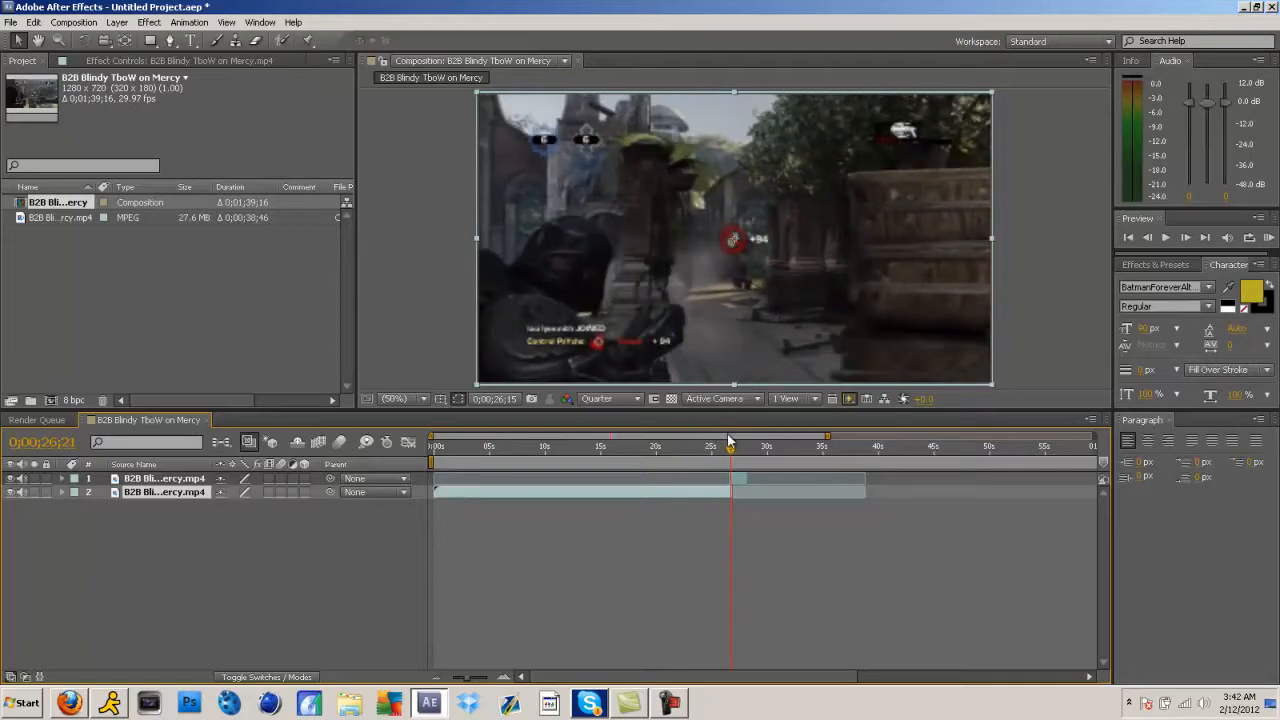
- Step back to frame 0;00;26;17 and line up the upper clip layer's start with it
left_click(737, 479)
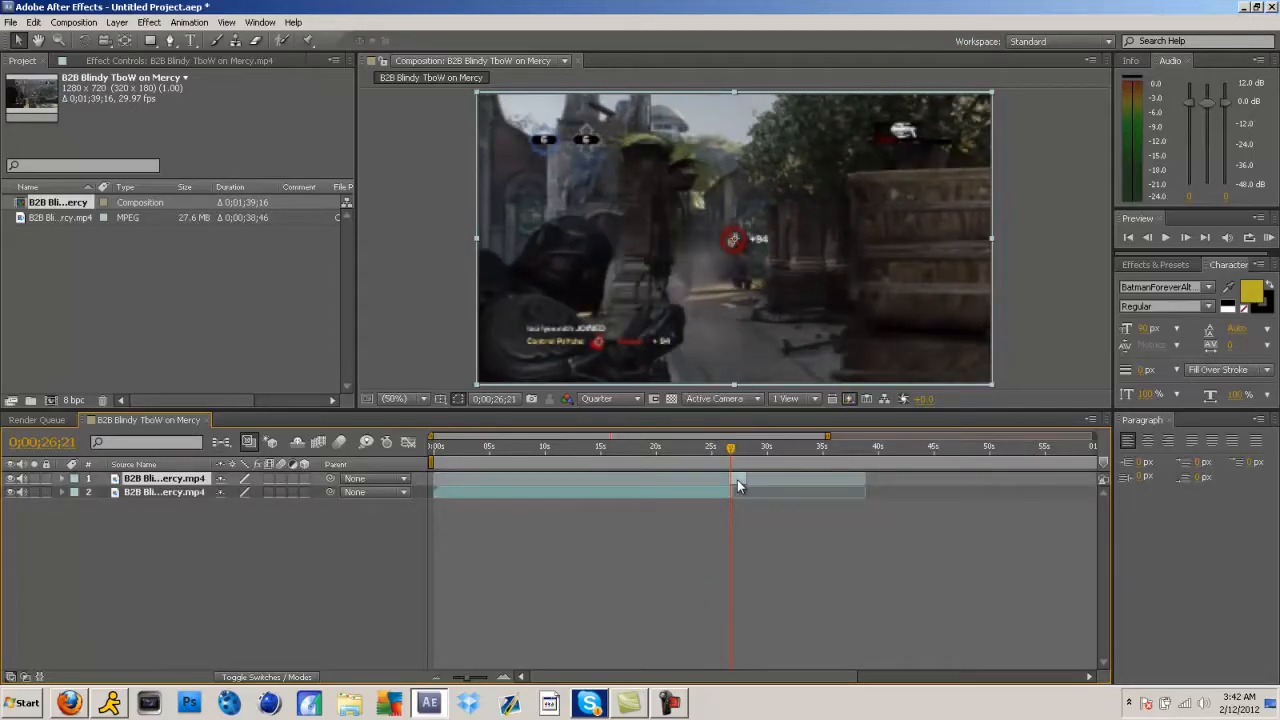
key("Page_Up")
key("Page_Up")
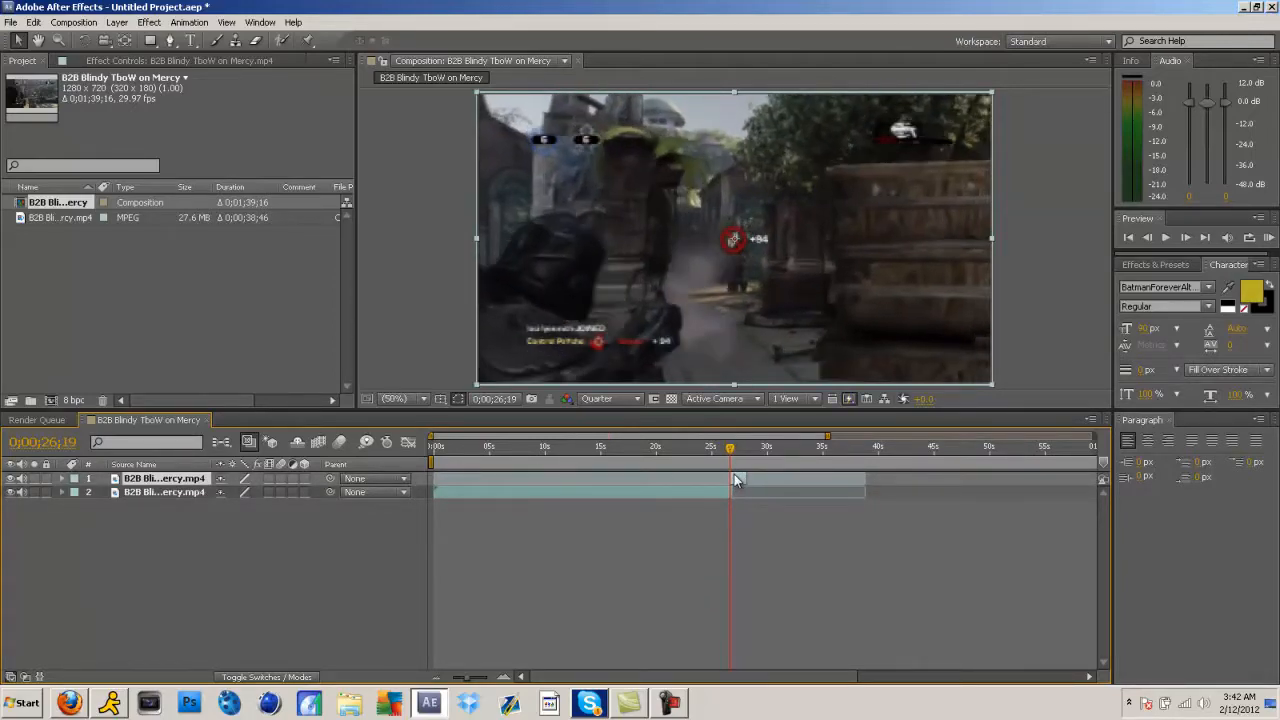
key("Page_Up")
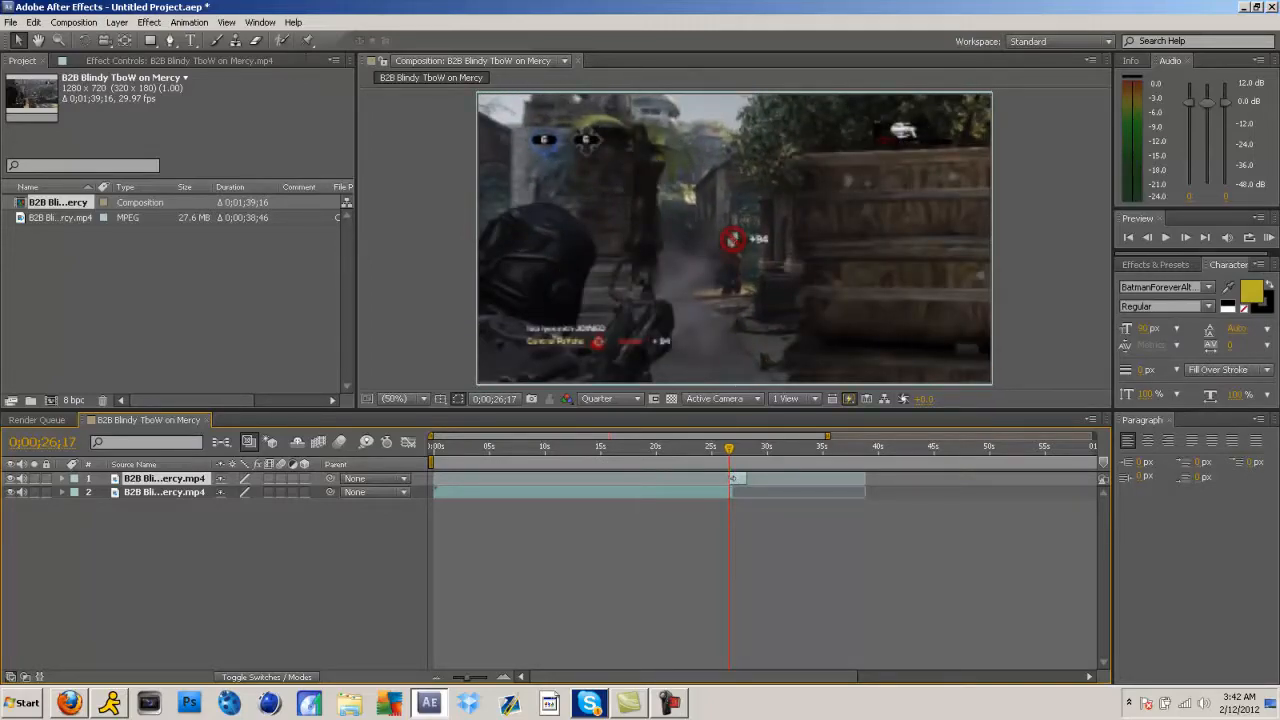
key("equal")
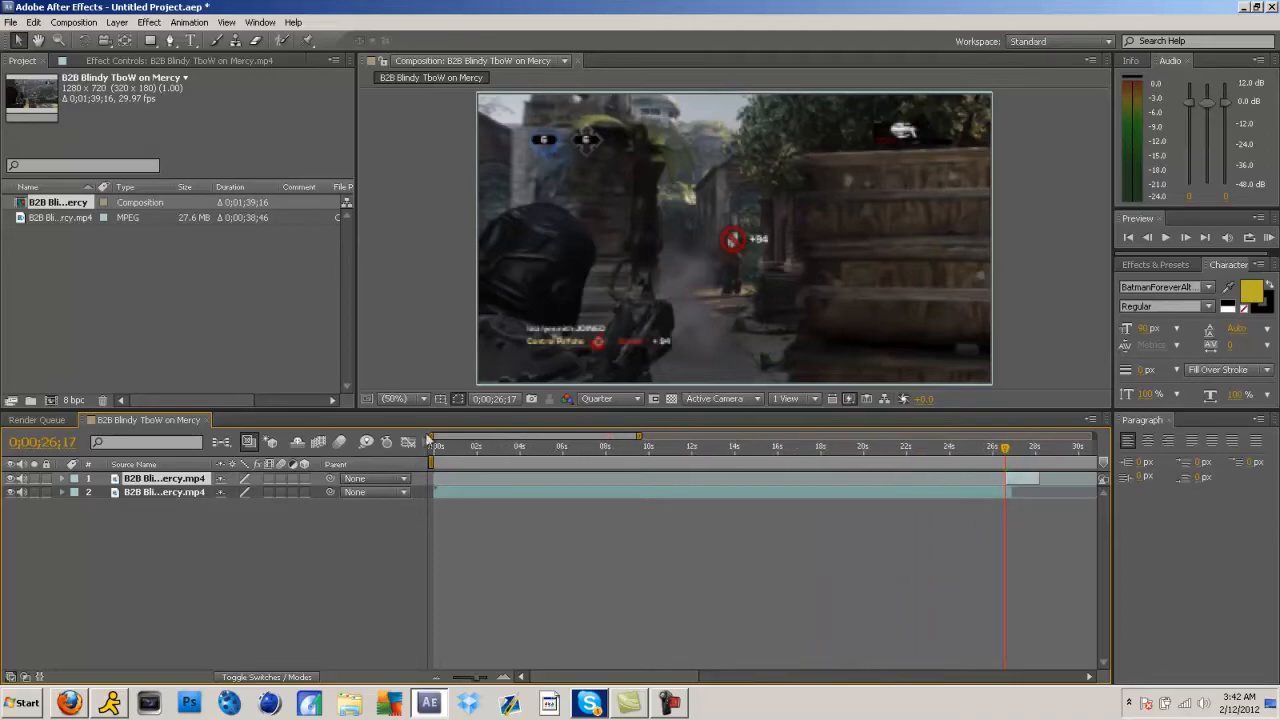
key("equal")
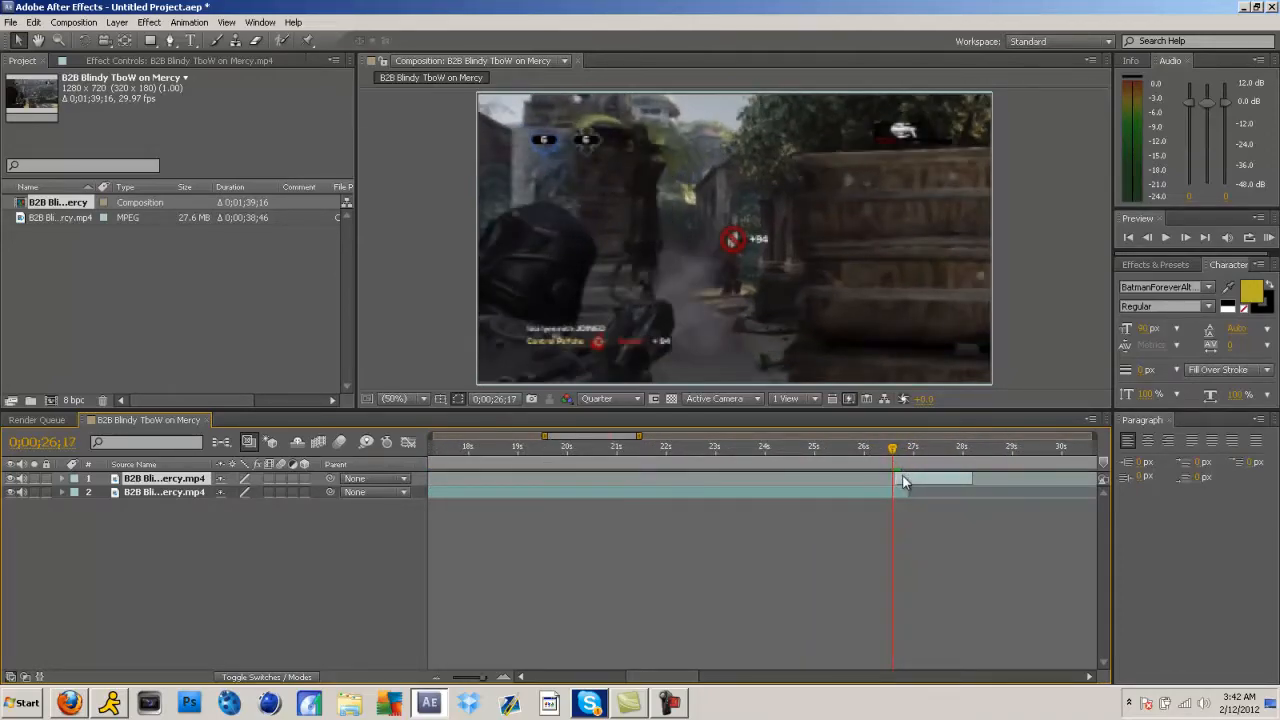
- Scrub the lower clip layer back to about 20 seconds and forward to 0;00;26;16 to review the footage before the cut
left_click_drag(891, 458, 677, 505)
left_click(683, 495)
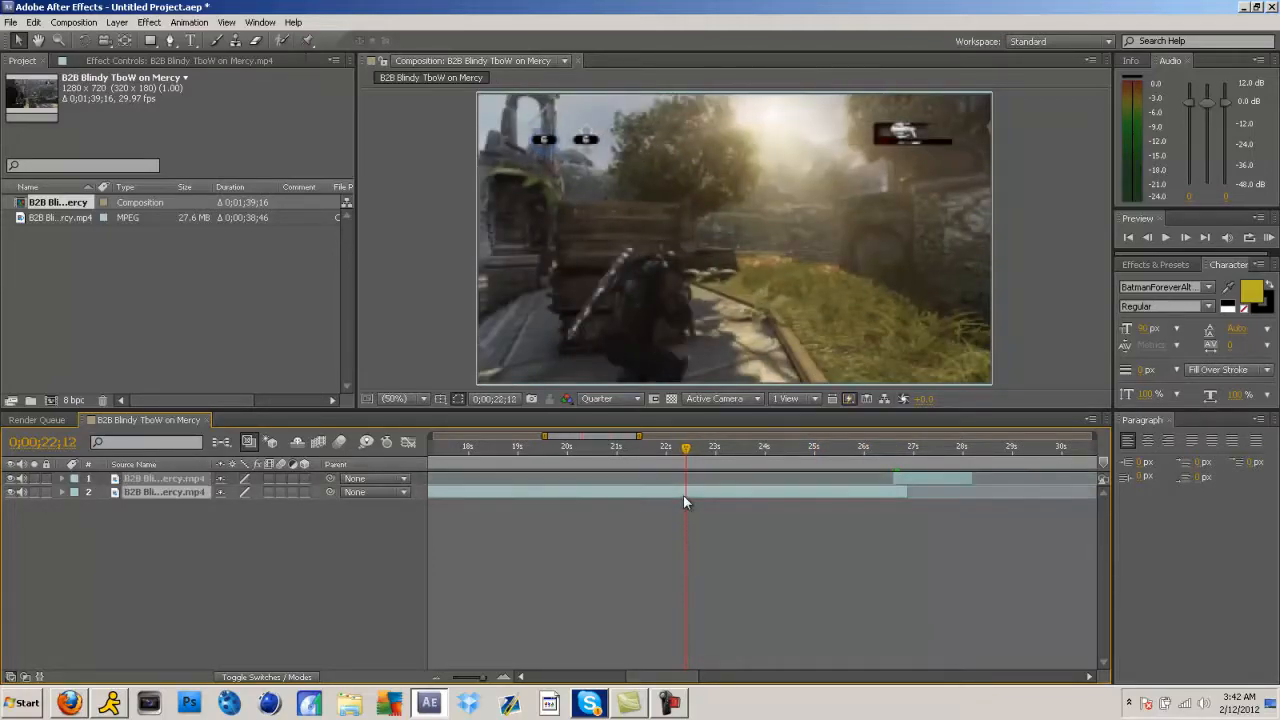
left_click_drag(689, 449, 631, 452)
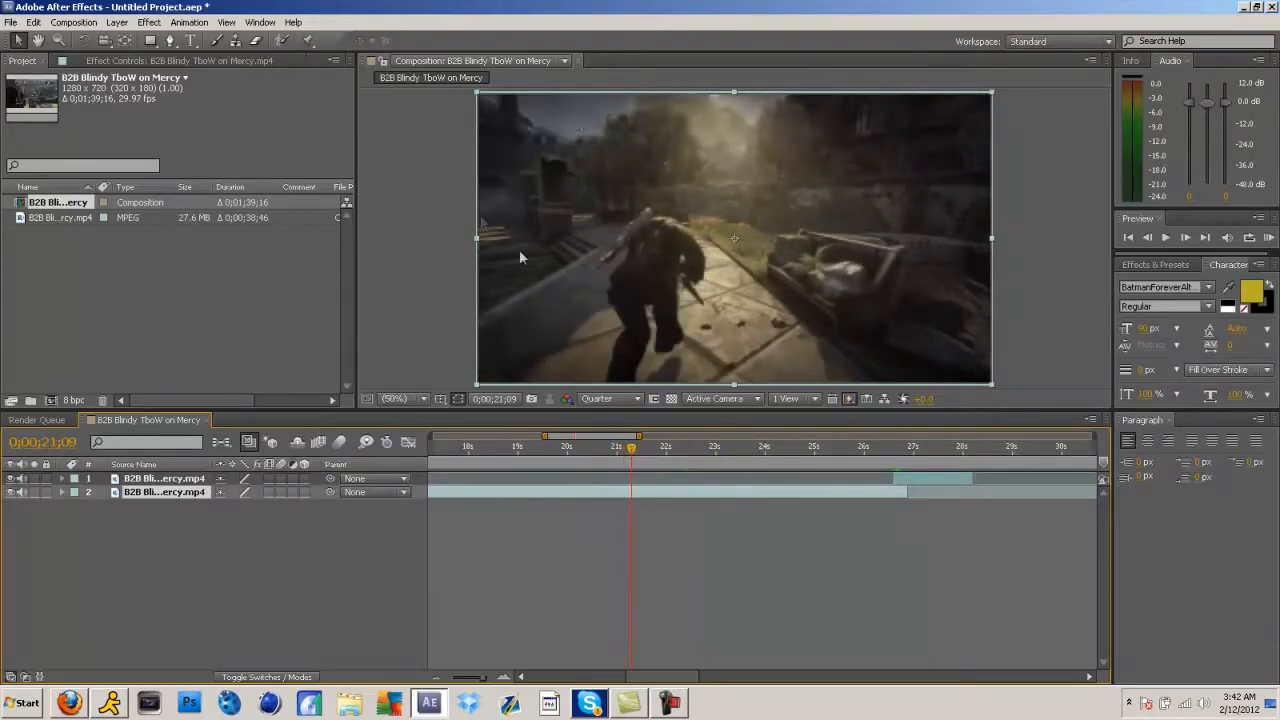
left_click(572, 451)
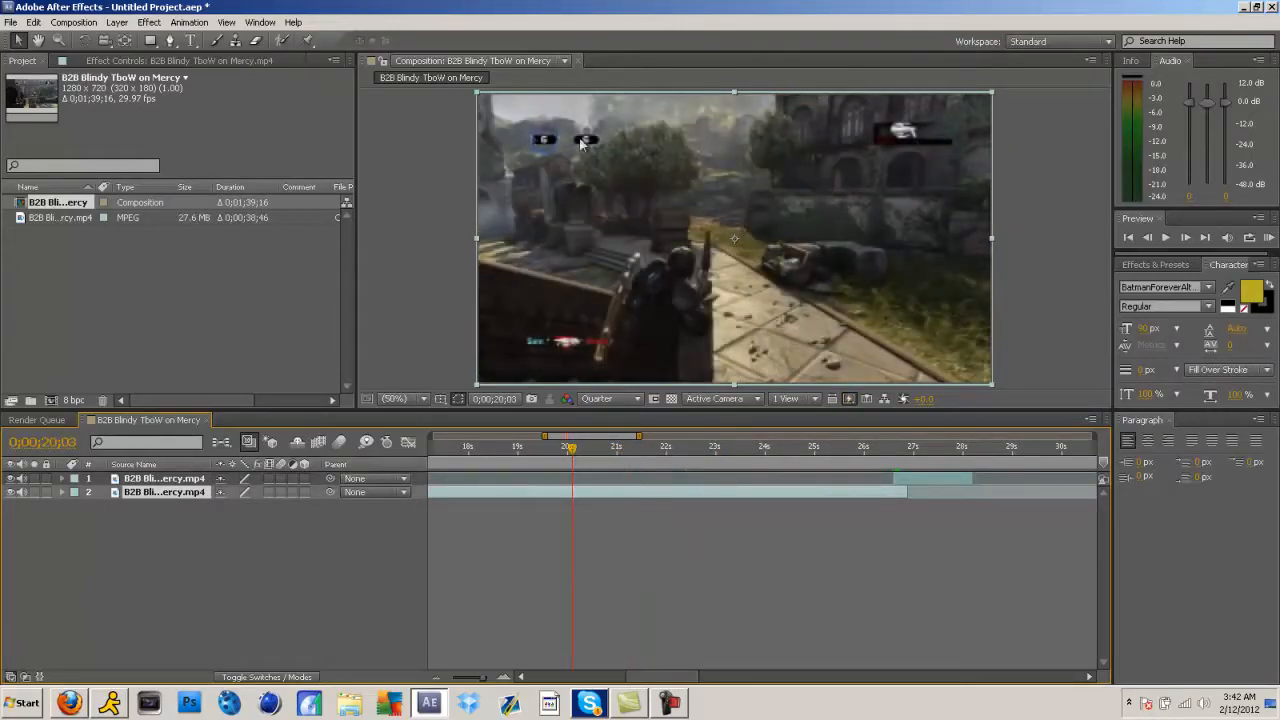
left_click_drag(565, 462, 889, 474)
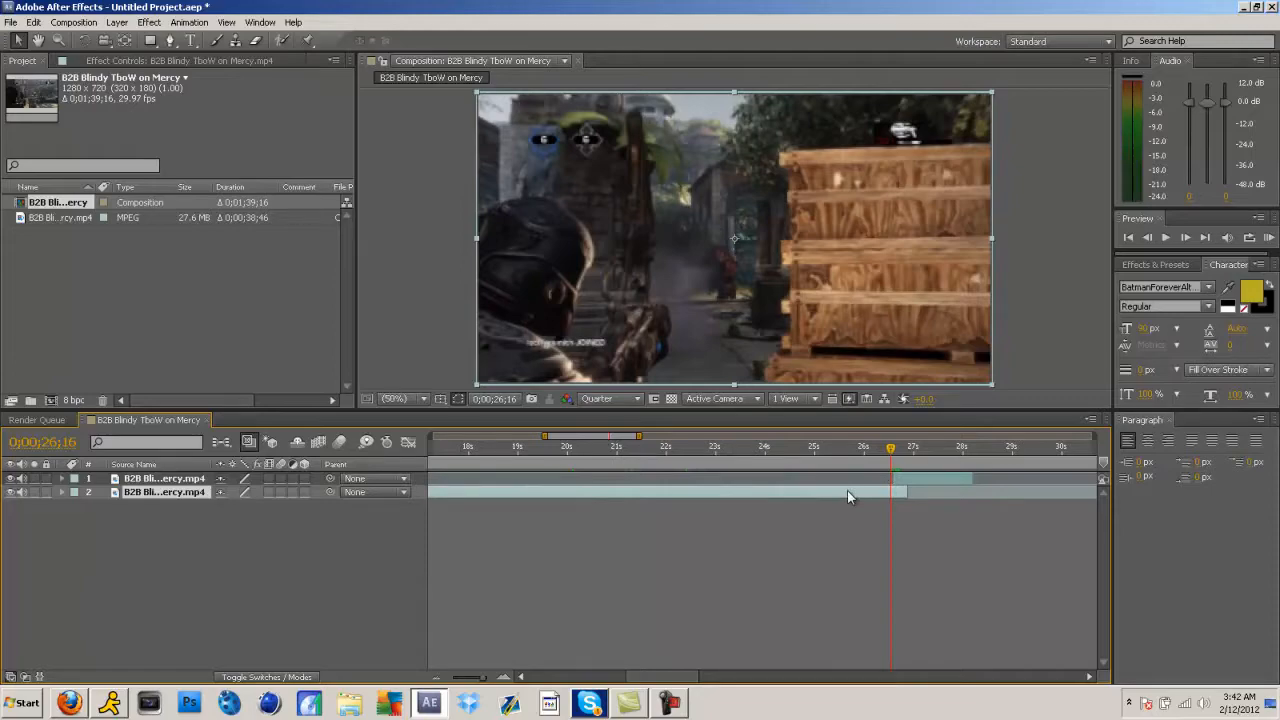
- Enable time remapping on the upper clip layer
left_click(923, 478)
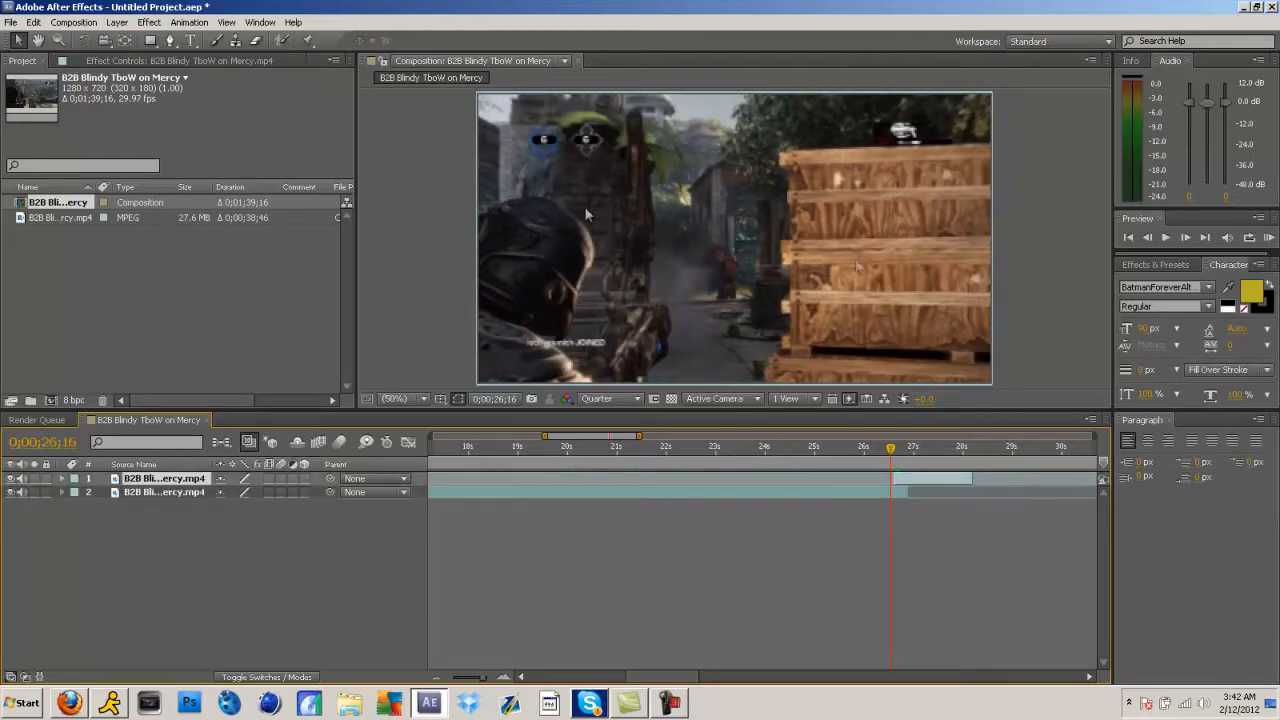
left_click(117, 22)
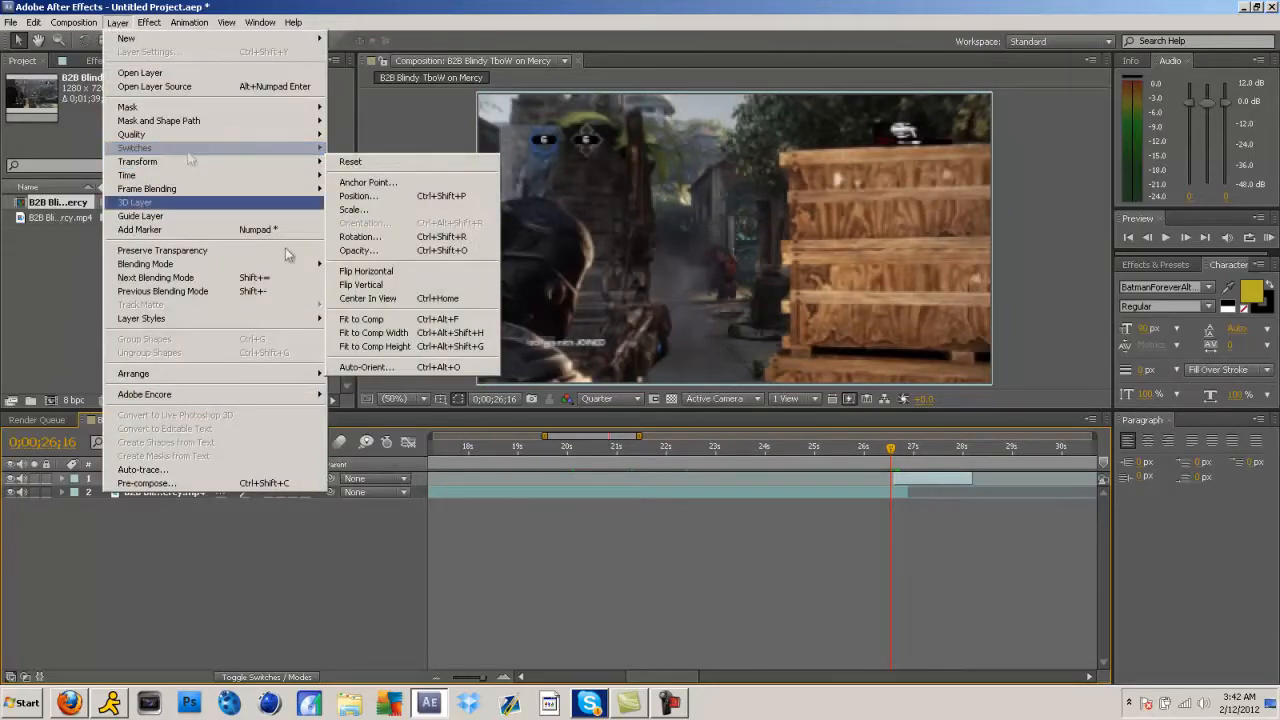
left_click(896, 482)
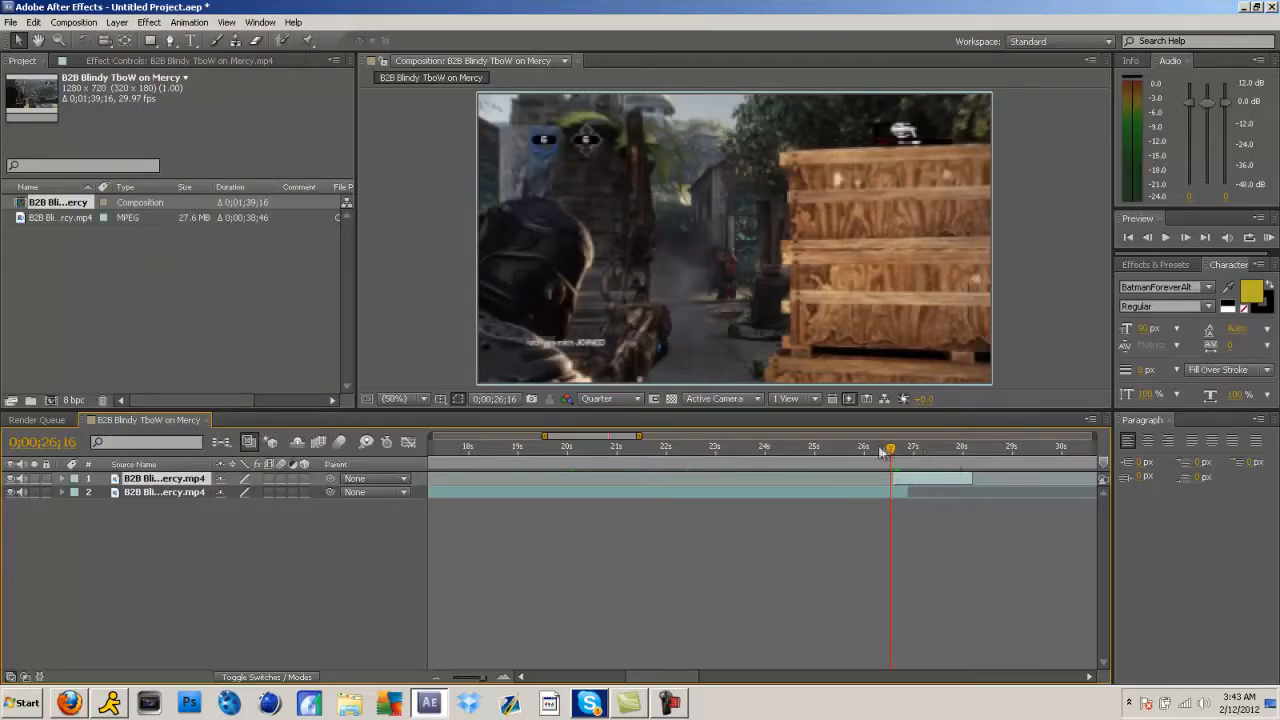
left_click_drag(890, 449, 880, 450)
left_click(117, 22)
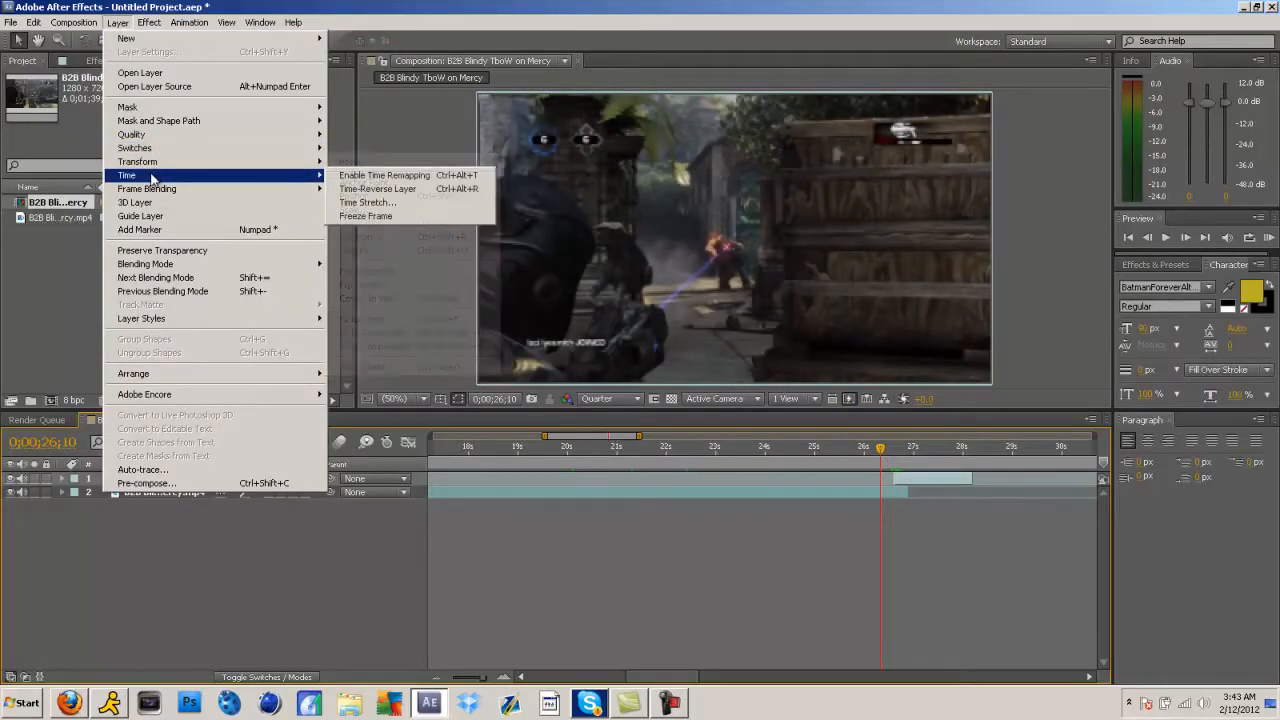
left_click(385, 175)
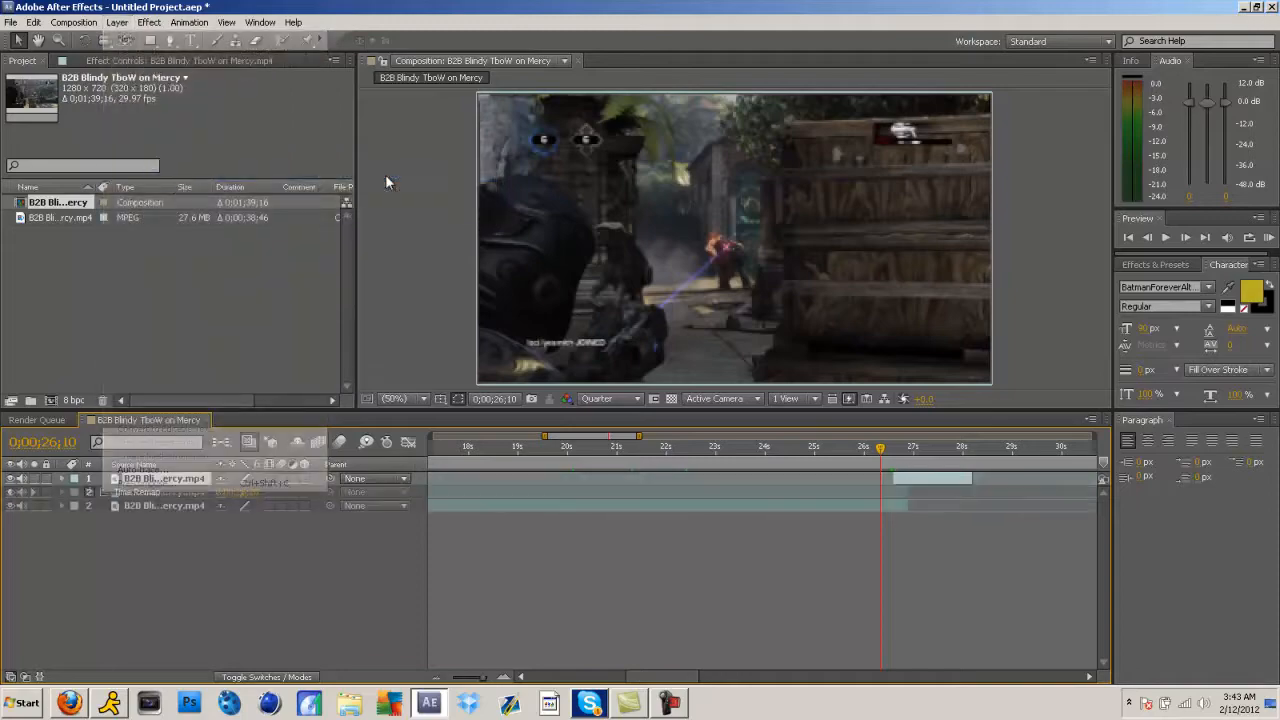
- Extend the end of the time-remapped upper clip layer to about 30 seconds
left_click(117, 22)
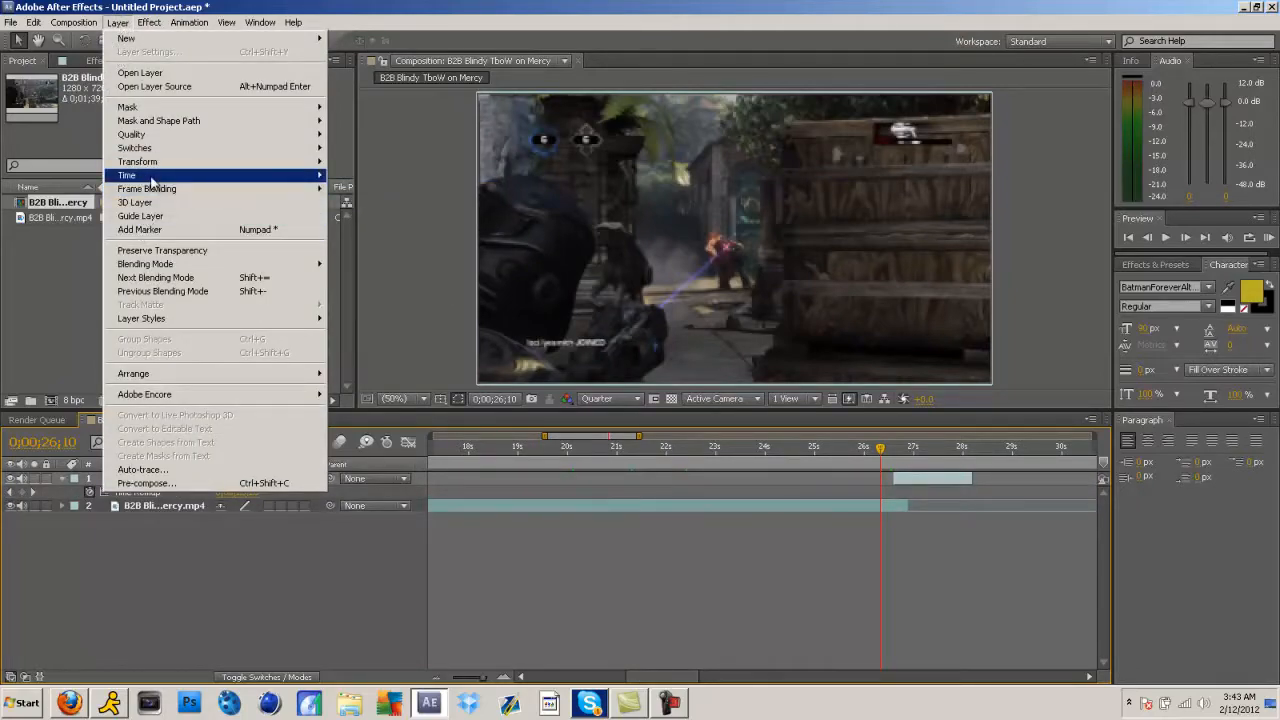
mouse_move(227, 176)
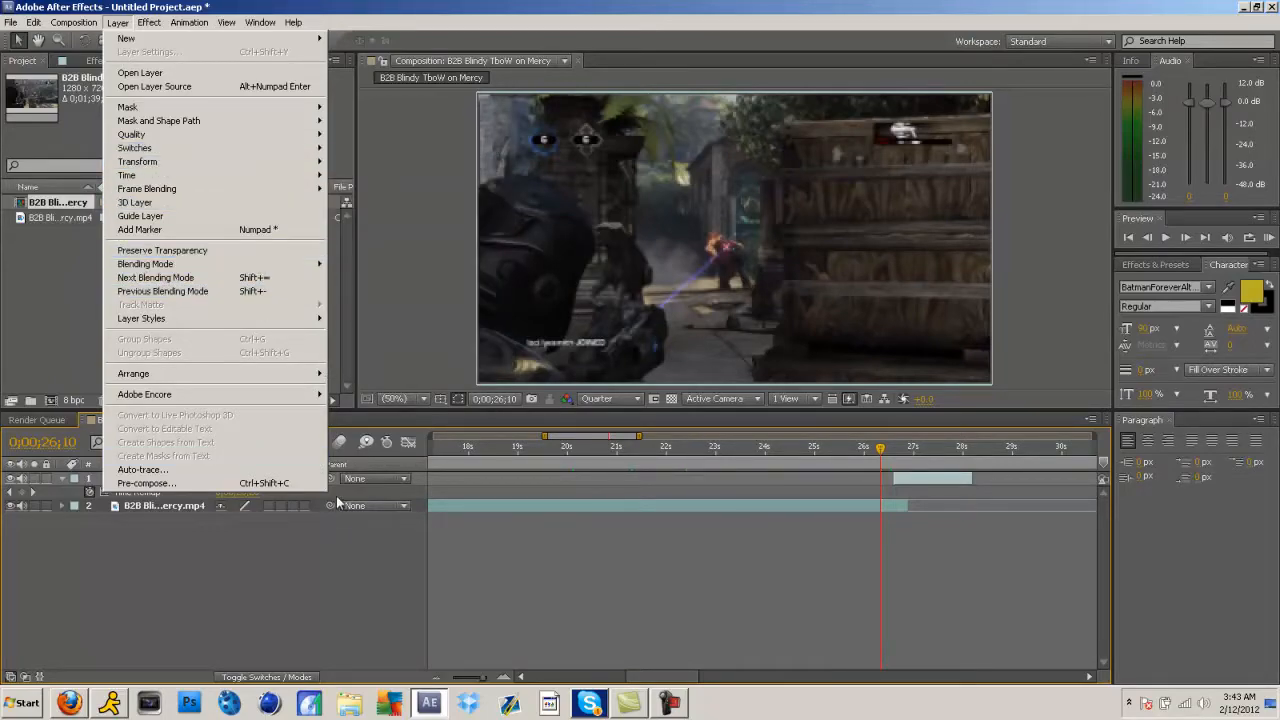
left_click(333, 561)
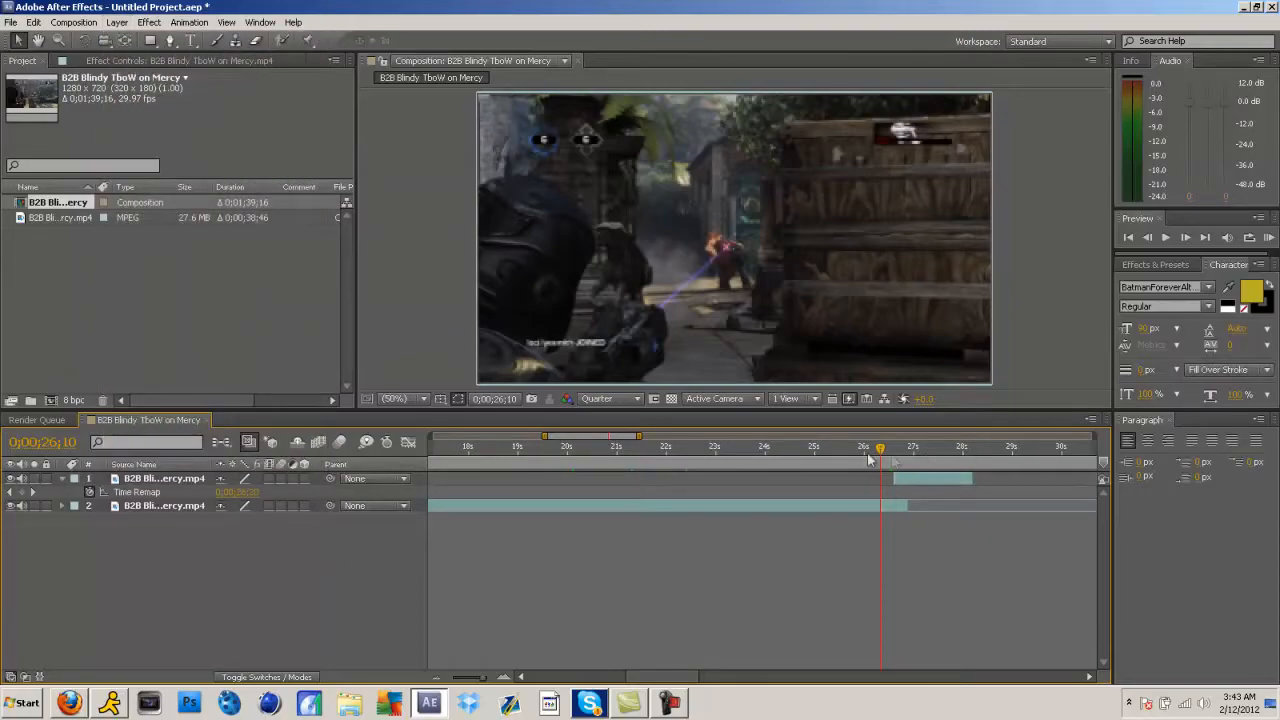
left_click_drag(881, 455, 664, 473)
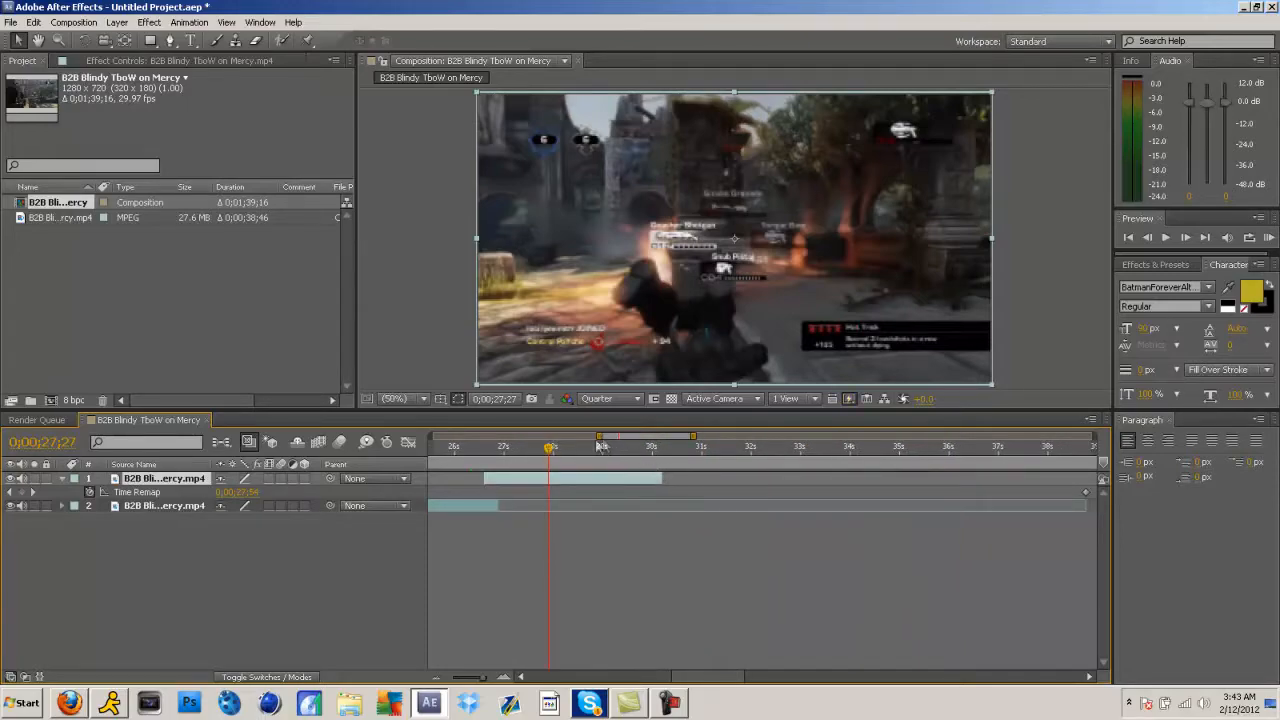
- Set the upper clip layer's frame blending to Pixel Motion and enable frame blending for the composition
left_click_drag(549, 451, 486, 452)
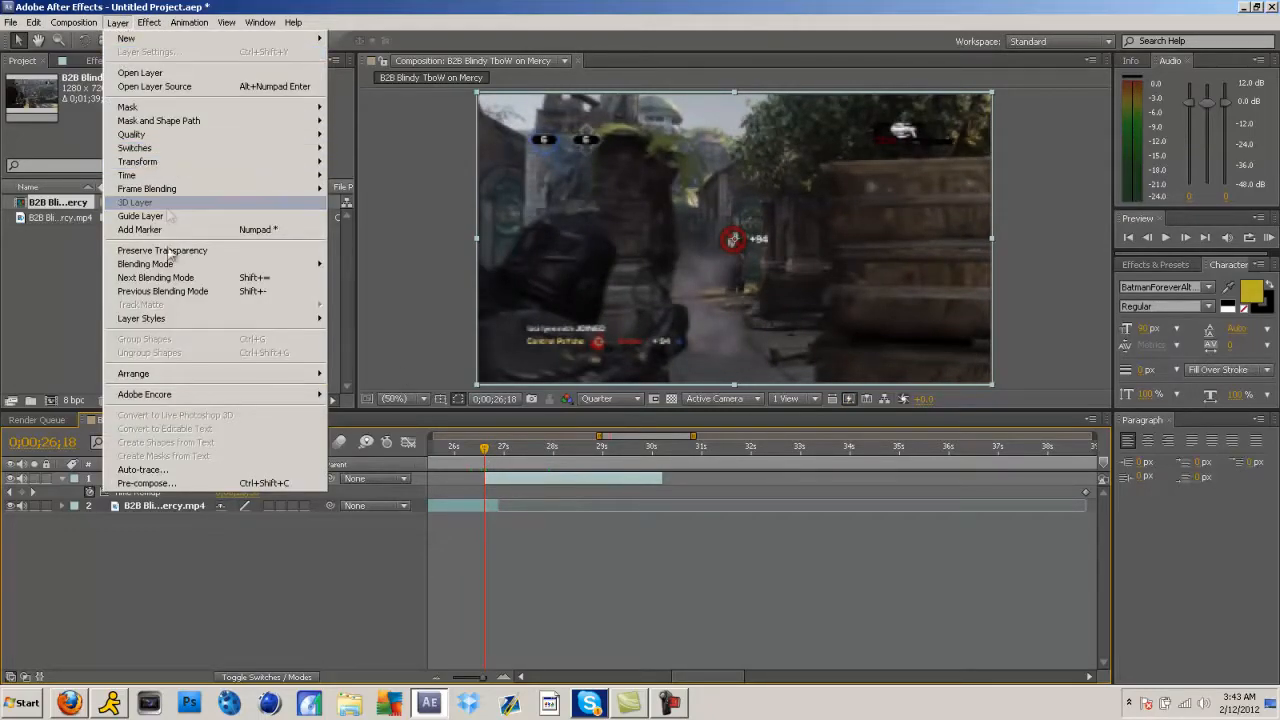
mouse_move(166, 193)
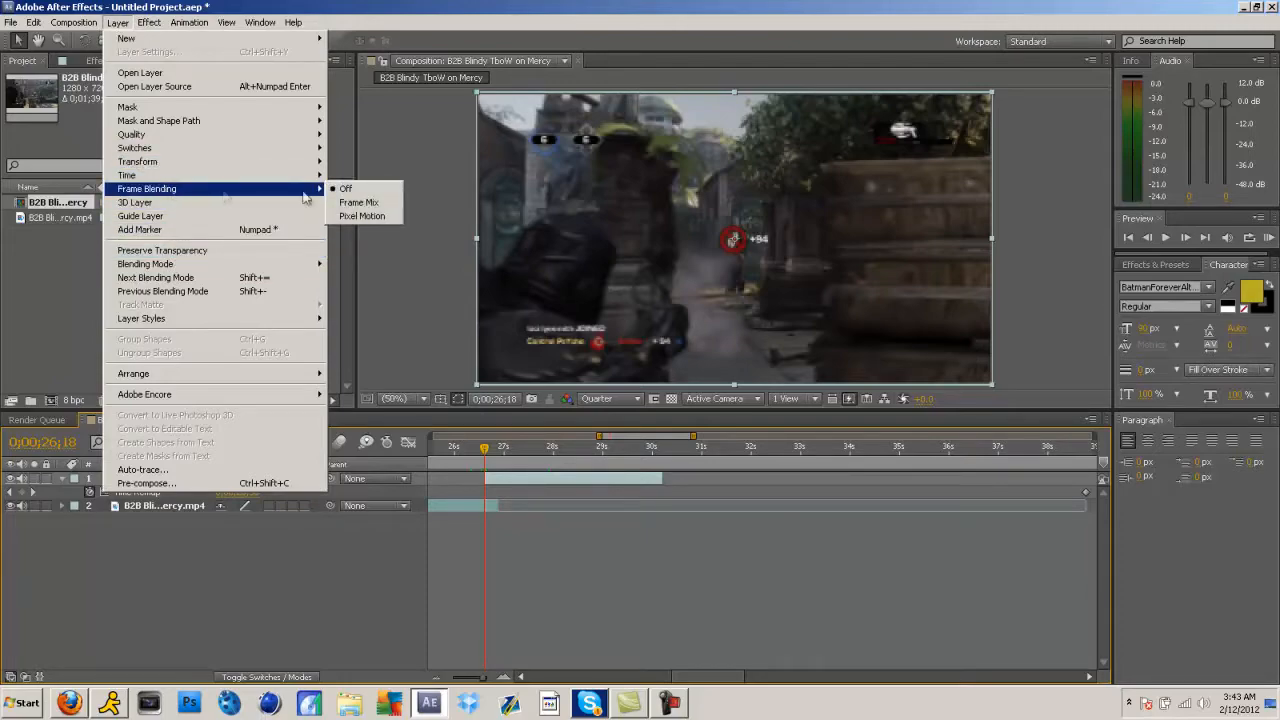
left_click(361, 216)
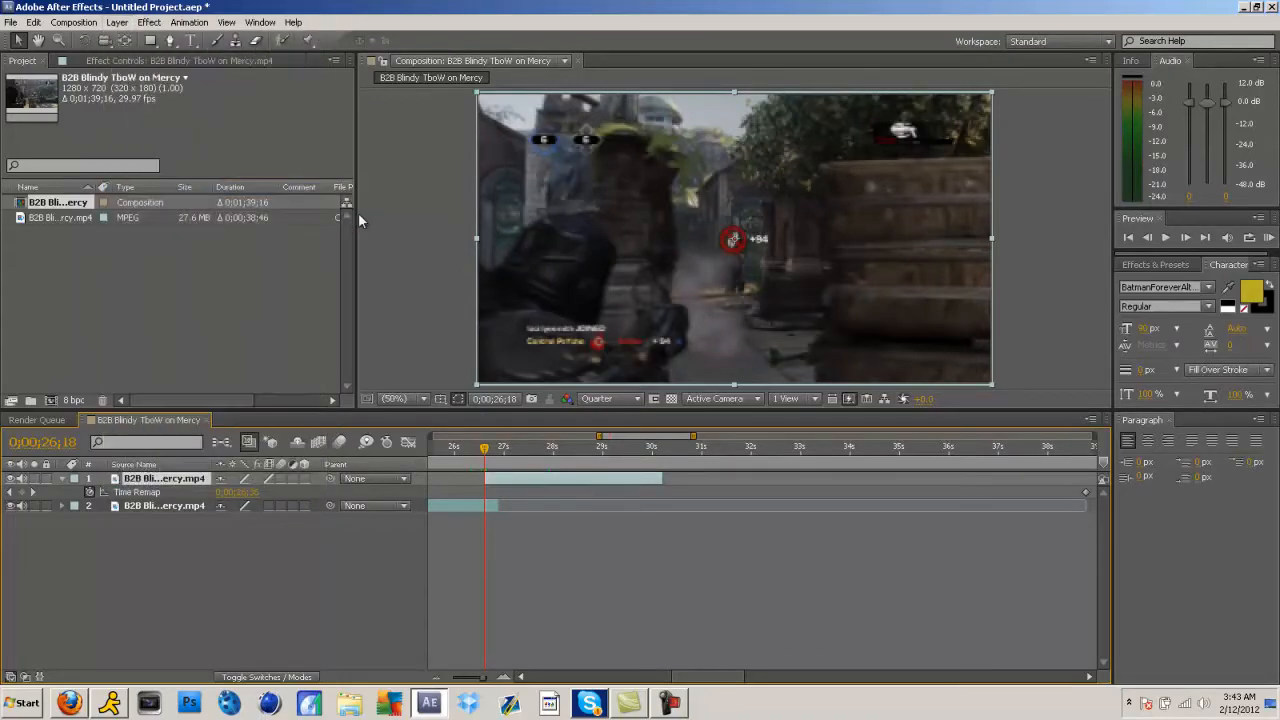
left_click(318, 443)
- Apply the RE:Vision Twixtor effect to the upper clip layer and enlarge the timeline area
left_click_drag(485, 452, 490, 455)
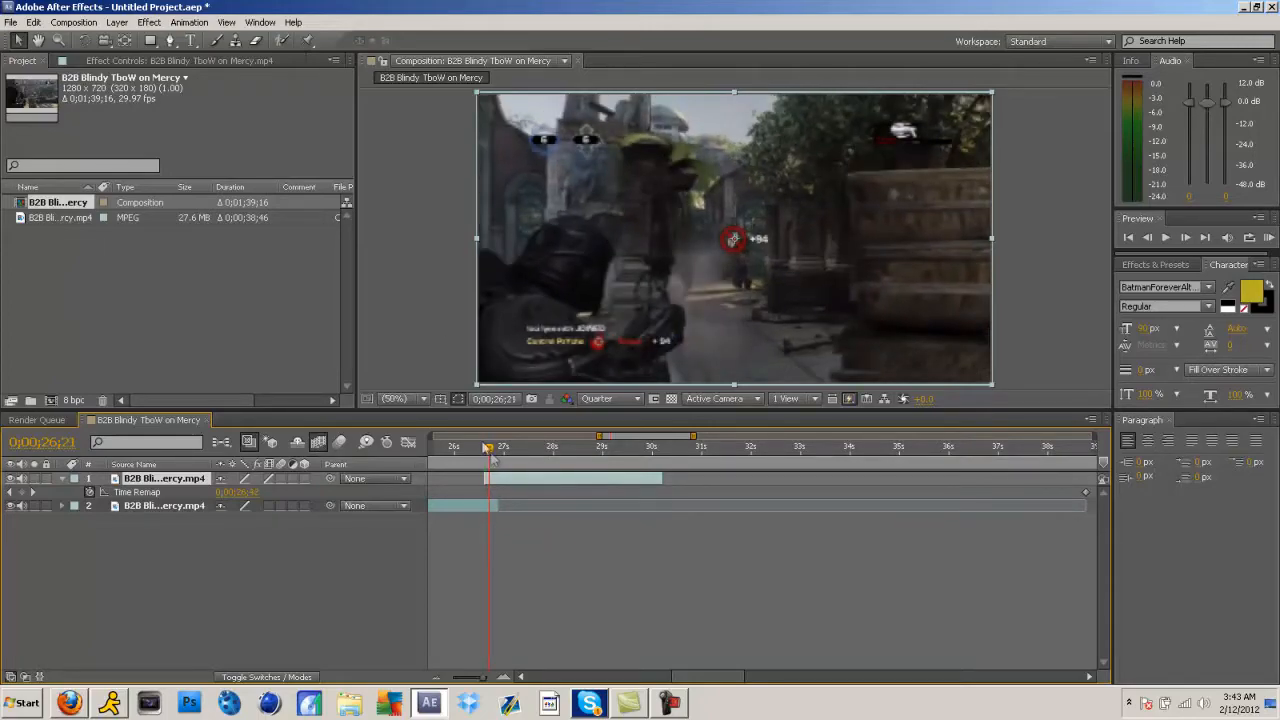
left_click(149, 22)
mouse_move(256, 414)
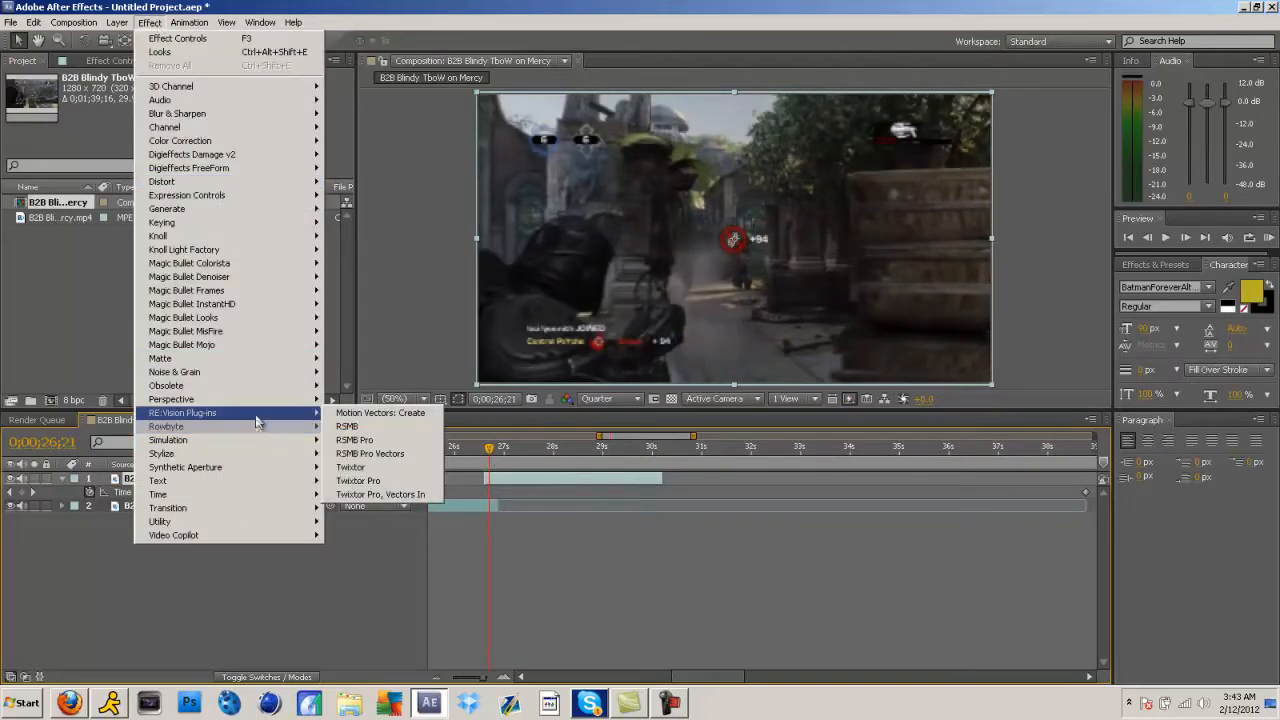
left_click(364, 469)
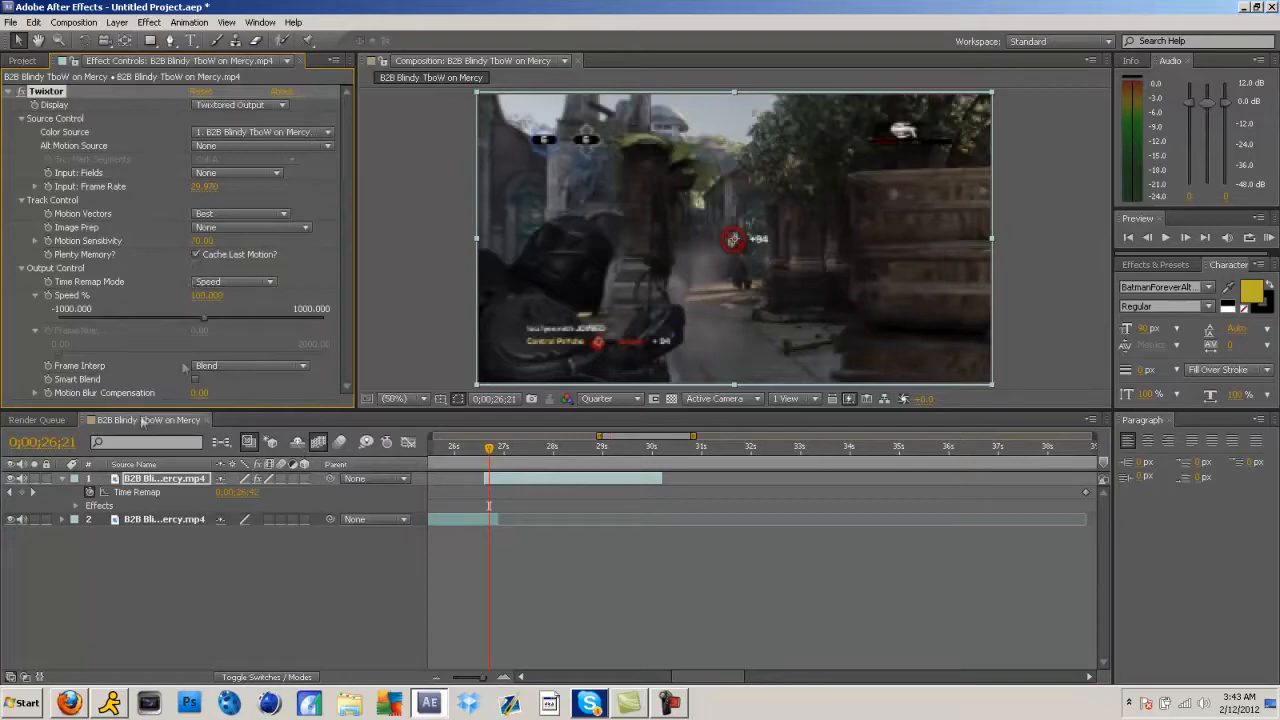
left_click(78, 507)
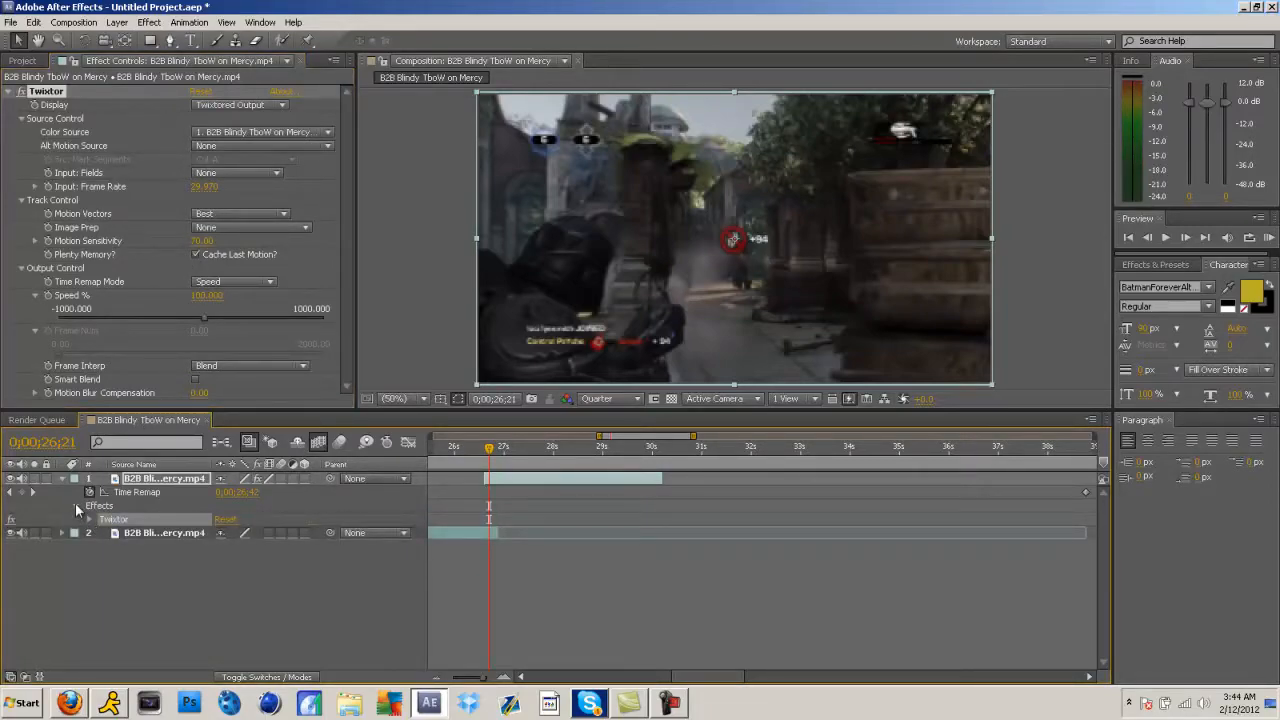
left_click(77, 506)
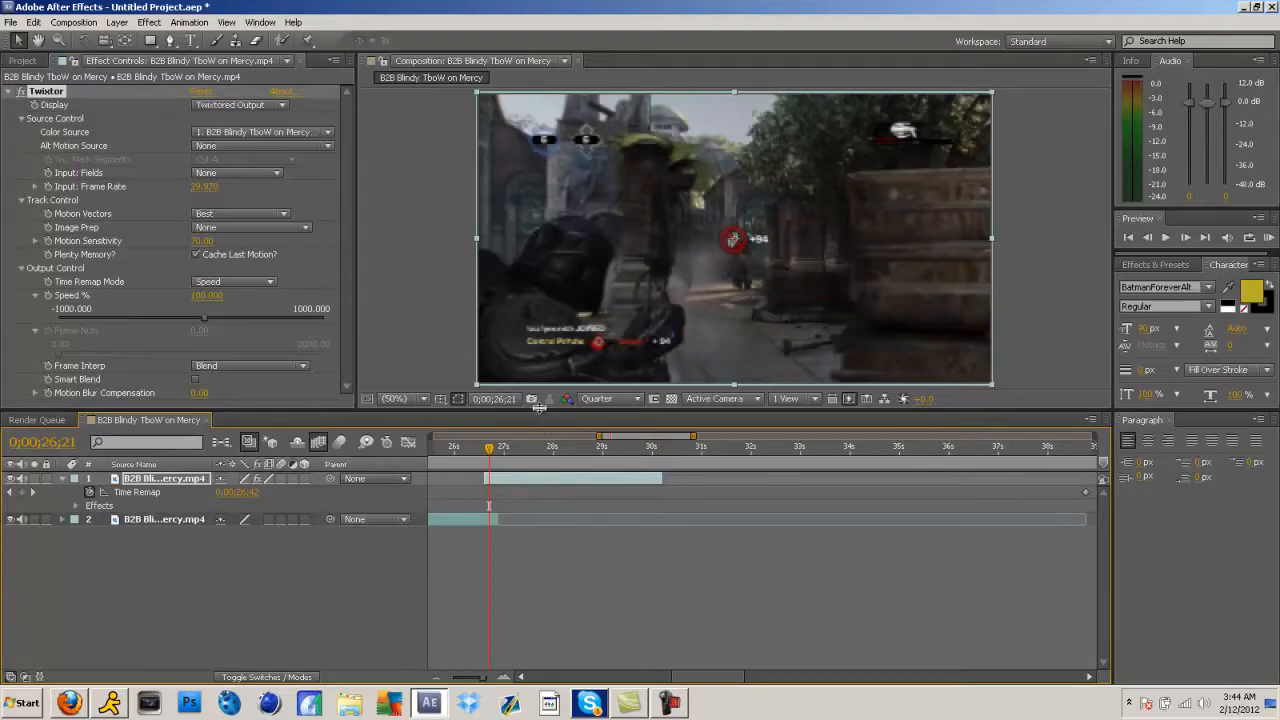
left_click_drag(540, 410, 537, 291)
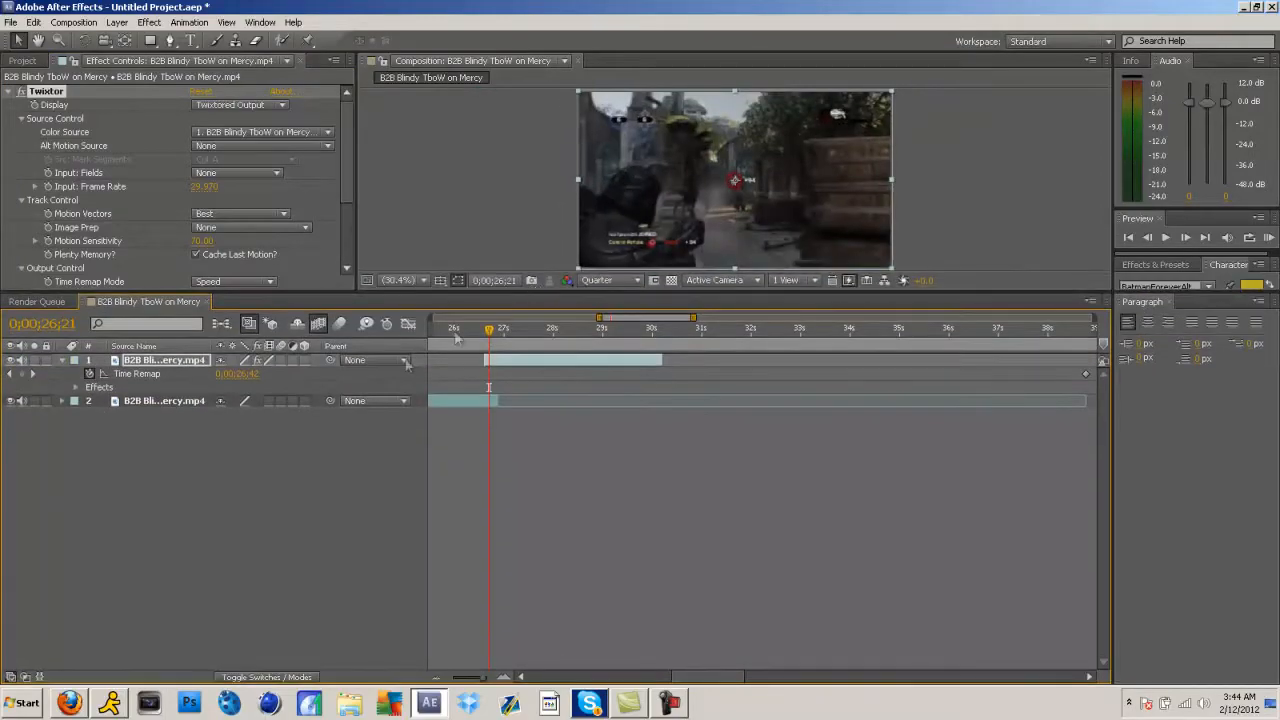
- Reveal the Twixtor effect's Output Control properties under the upper clip layer in the timeline
left_click(78, 388)
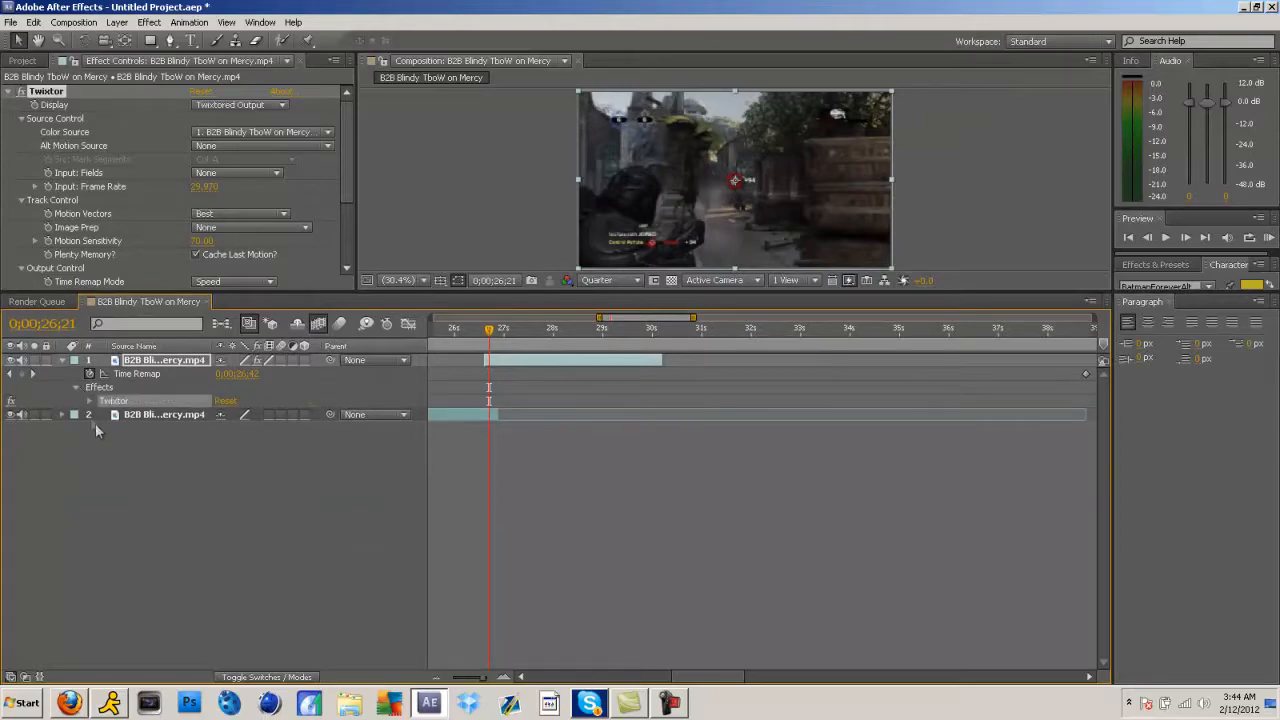
left_click(90, 401)
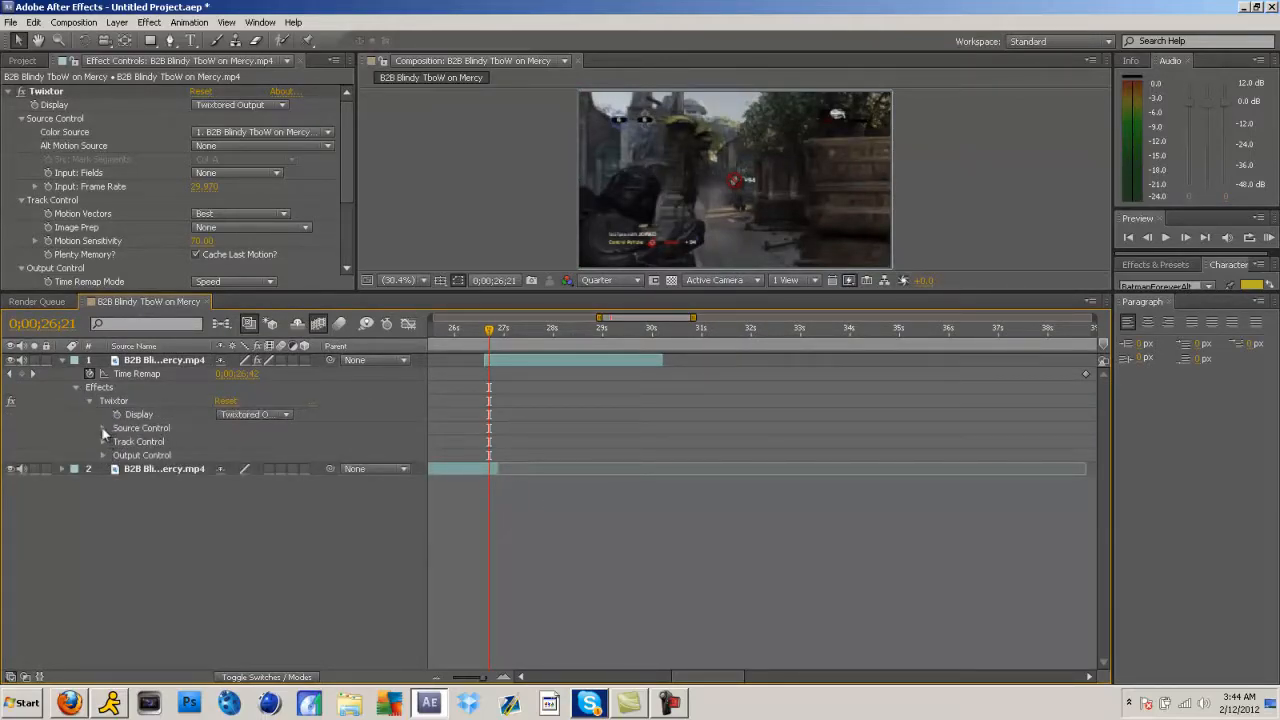
left_click(103, 429)
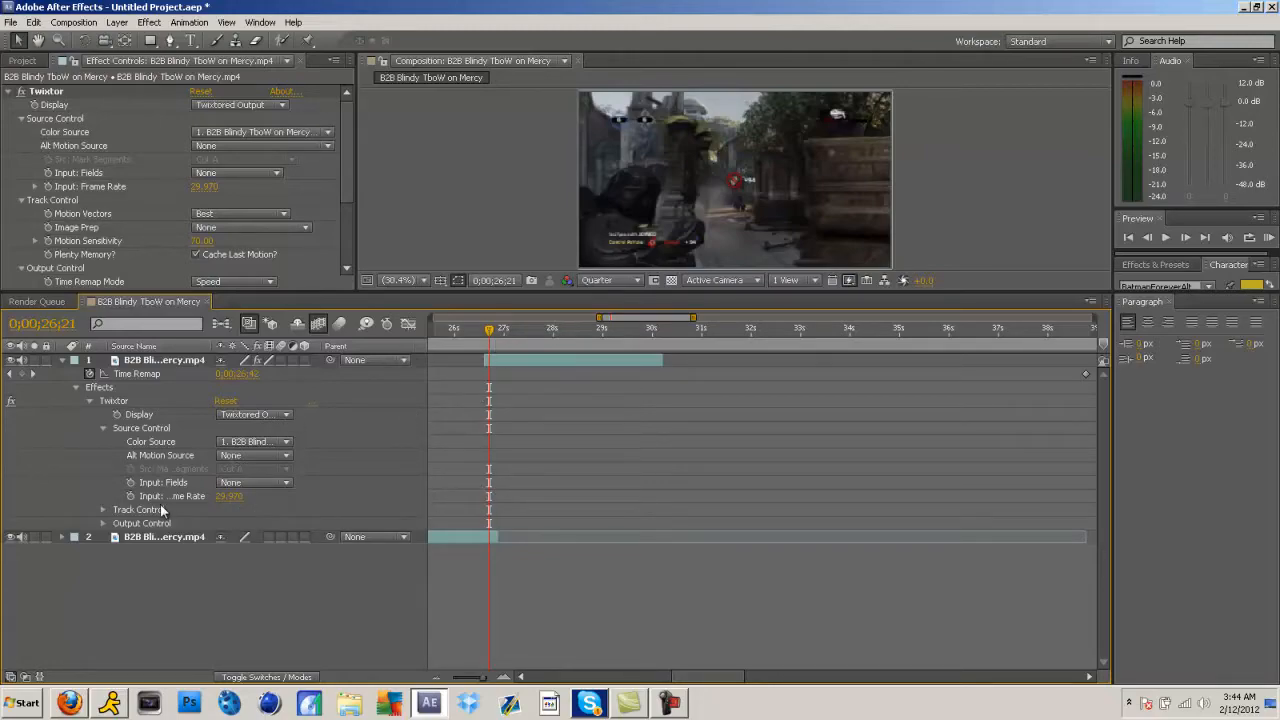
left_click(102, 430)
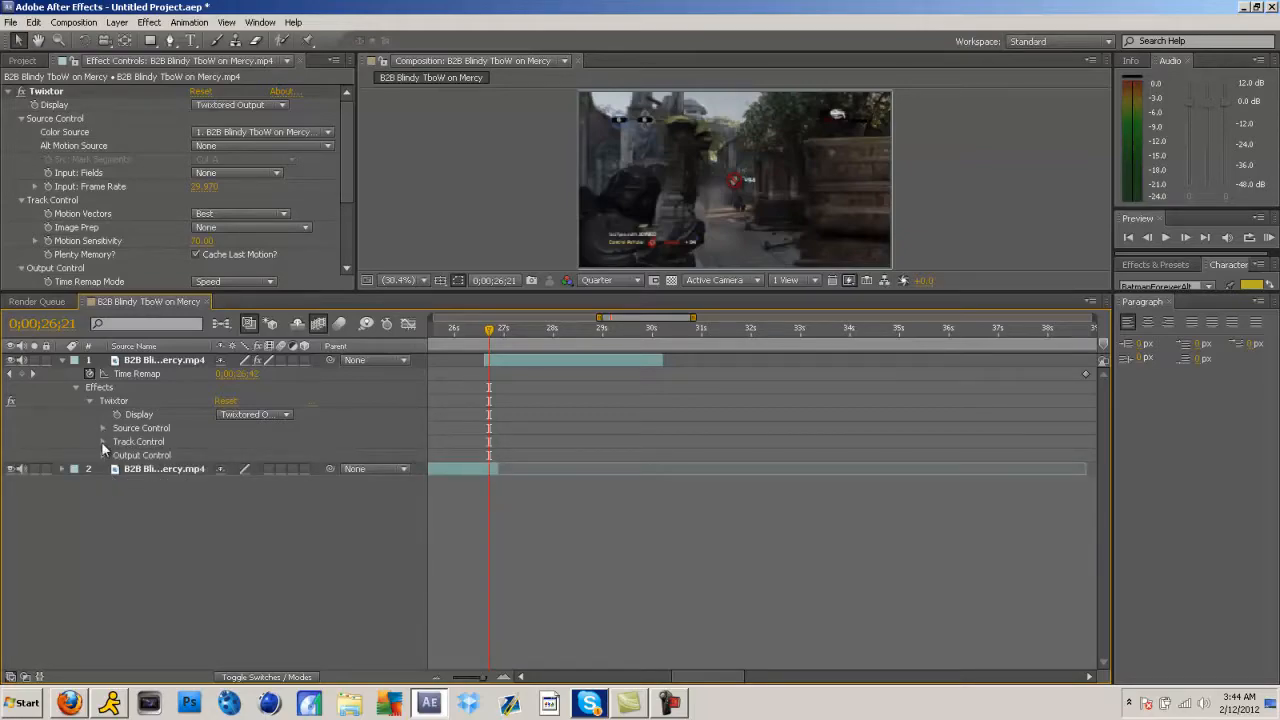
left_click(103, 442)
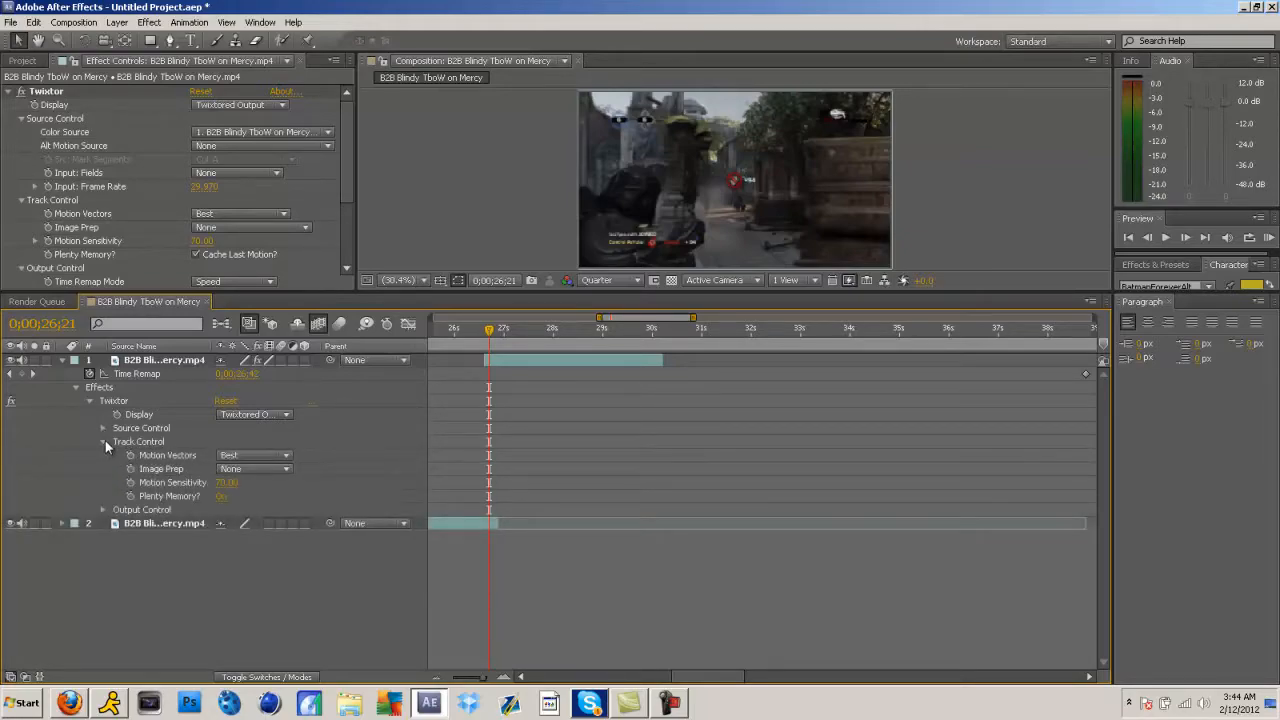
left_click(104, 441)
left_click(103, 455)
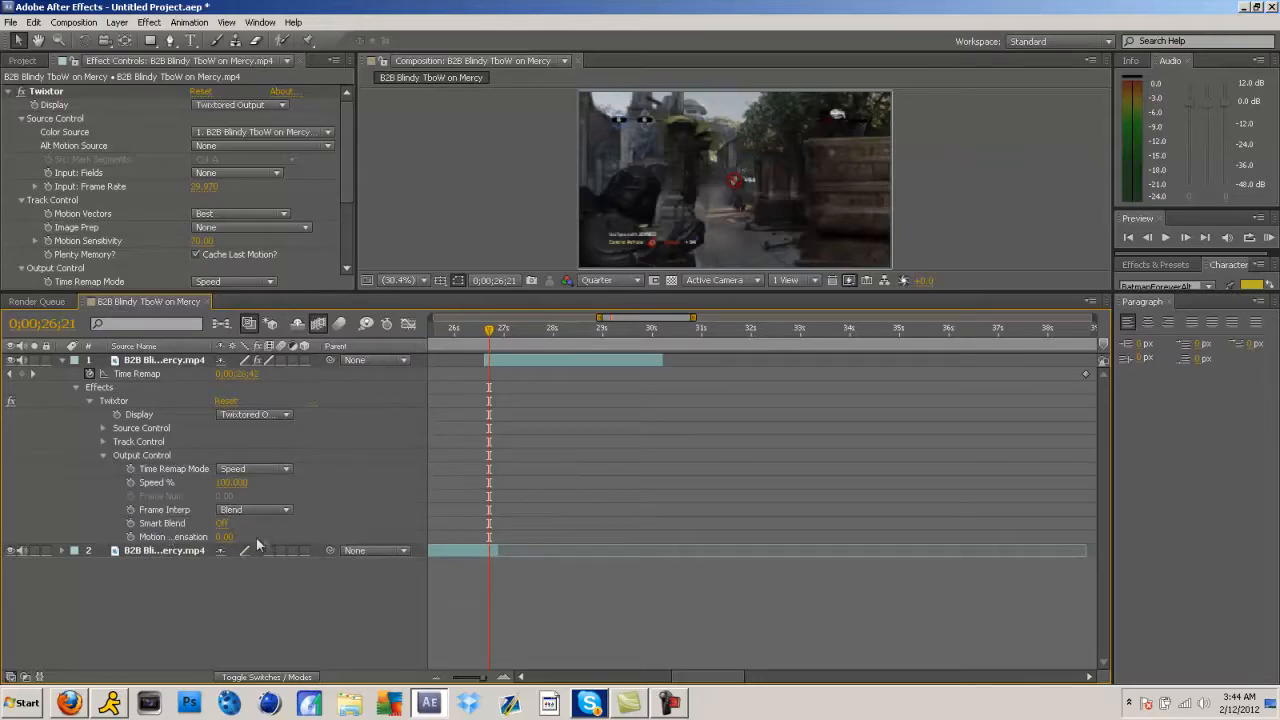
- Extend the start of the upper clip layer slightly earlier, to 0;00;26;17
left_click_drag(489, 342, 482, 342)
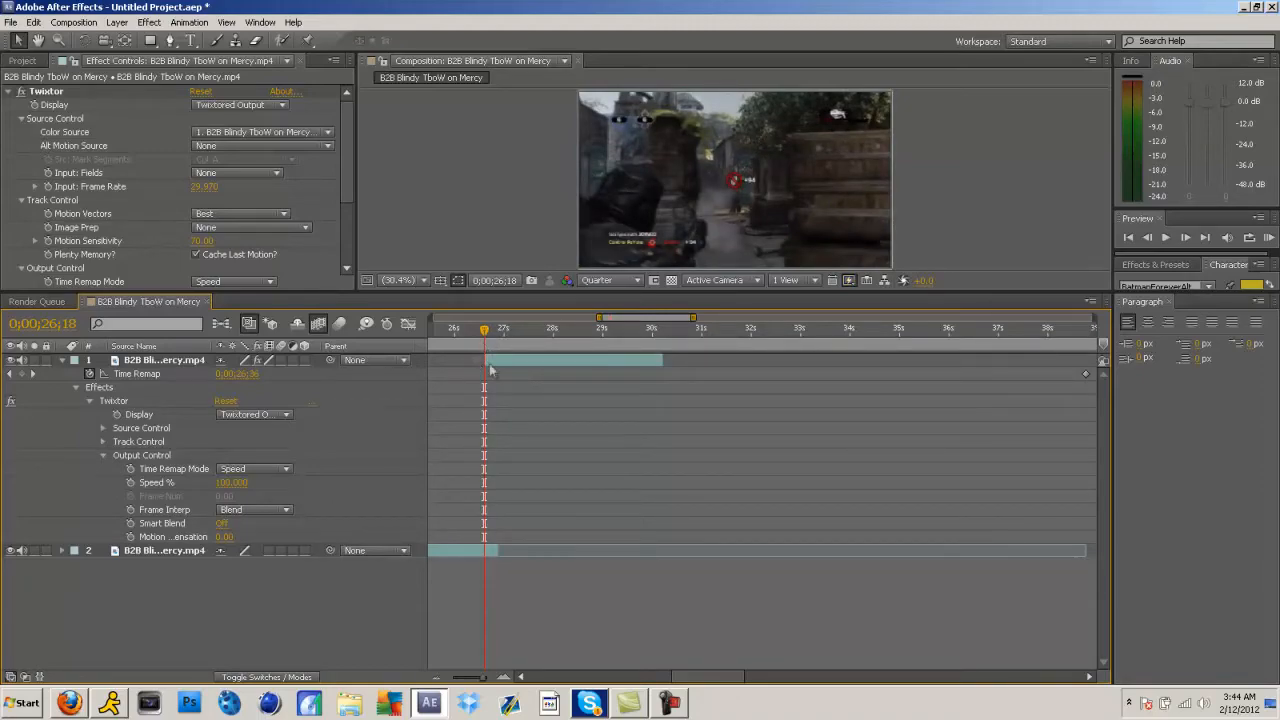
left_click(488, 364)
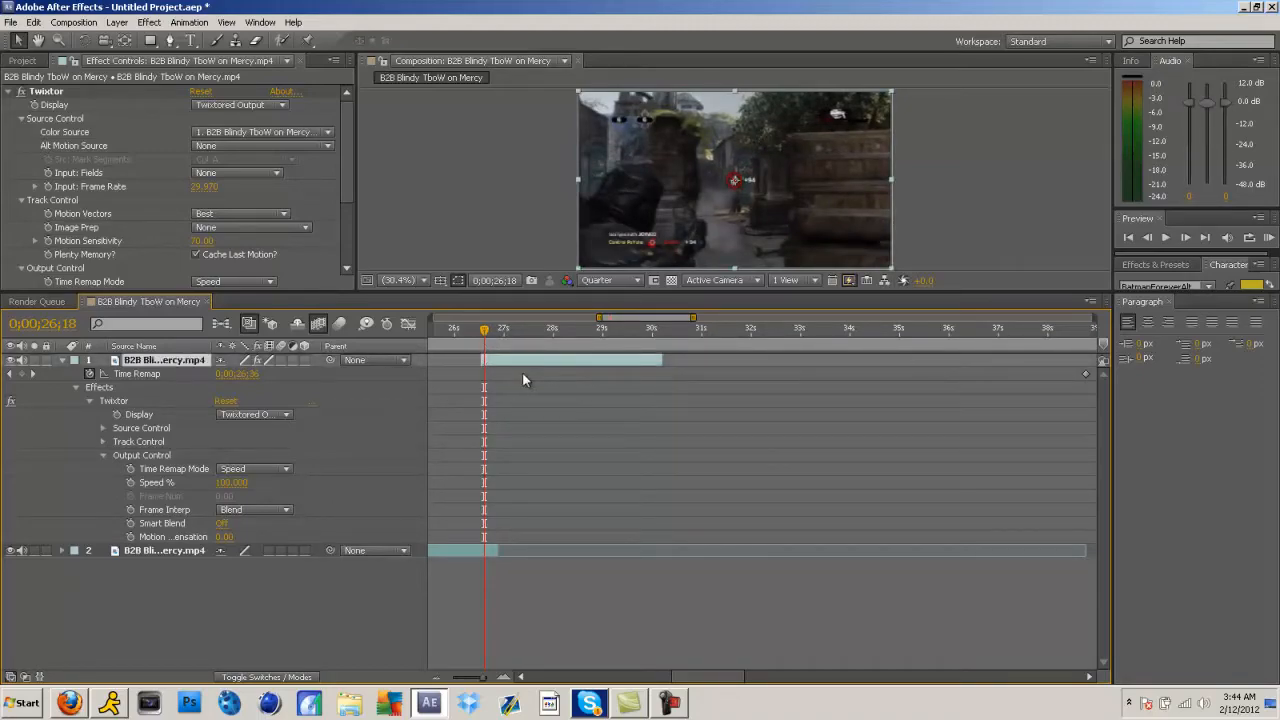
key("Page_Up")
key("Page_Up")
key("Page_Down")
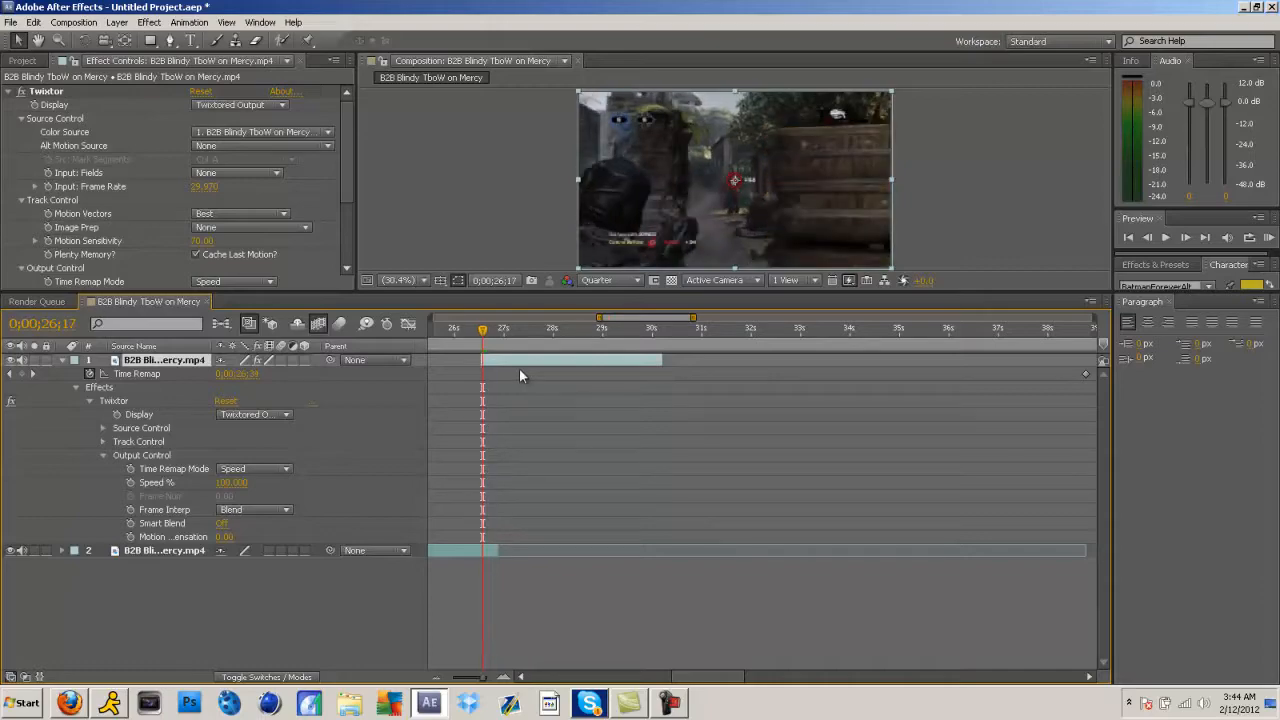
key("Page_Up")
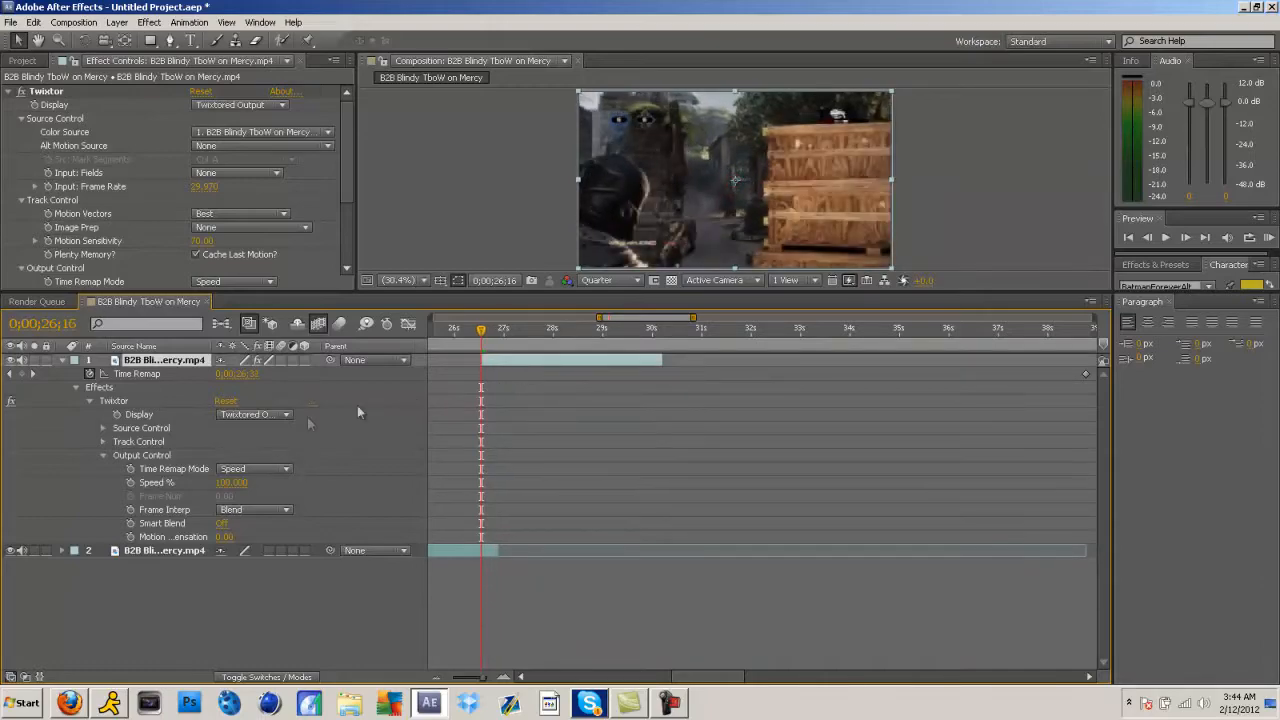
- Add a first Twixtor Speed % keyframe at 100 on the upper clip layer's opening frame, 0;00;26;17
left_click(129, 482)
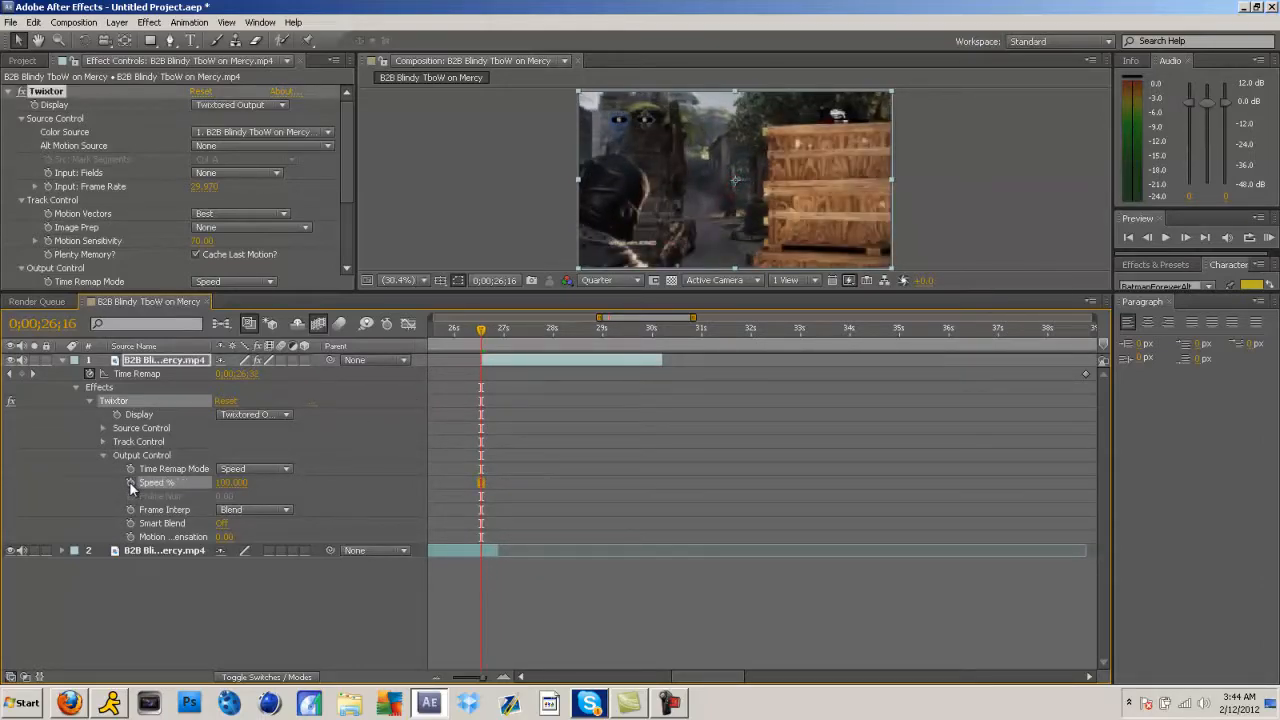
key("Page_Down")
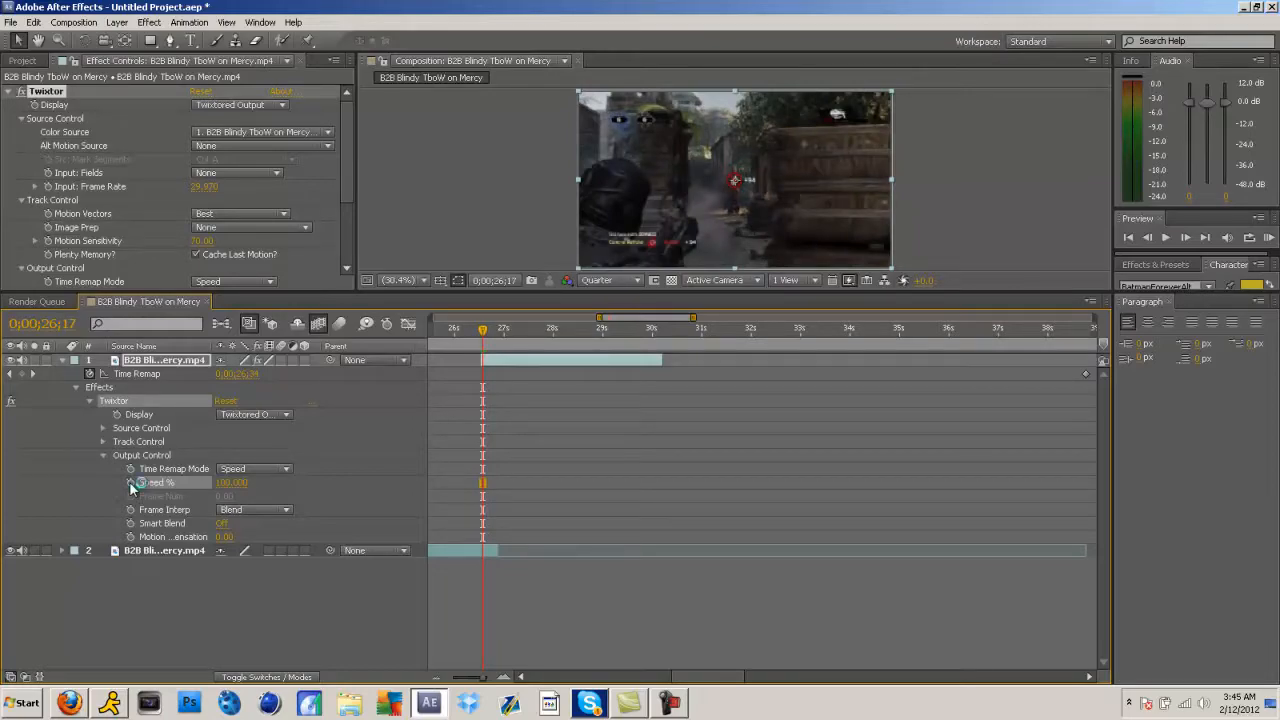
left_click(129, 482)
- Set Twixtor's Speed % to 1 four frames after the first keyframe, at 0;00;26;21
key("Page_Down")
key("Page_Down")
key("Page_Down")
key("Page_Down")
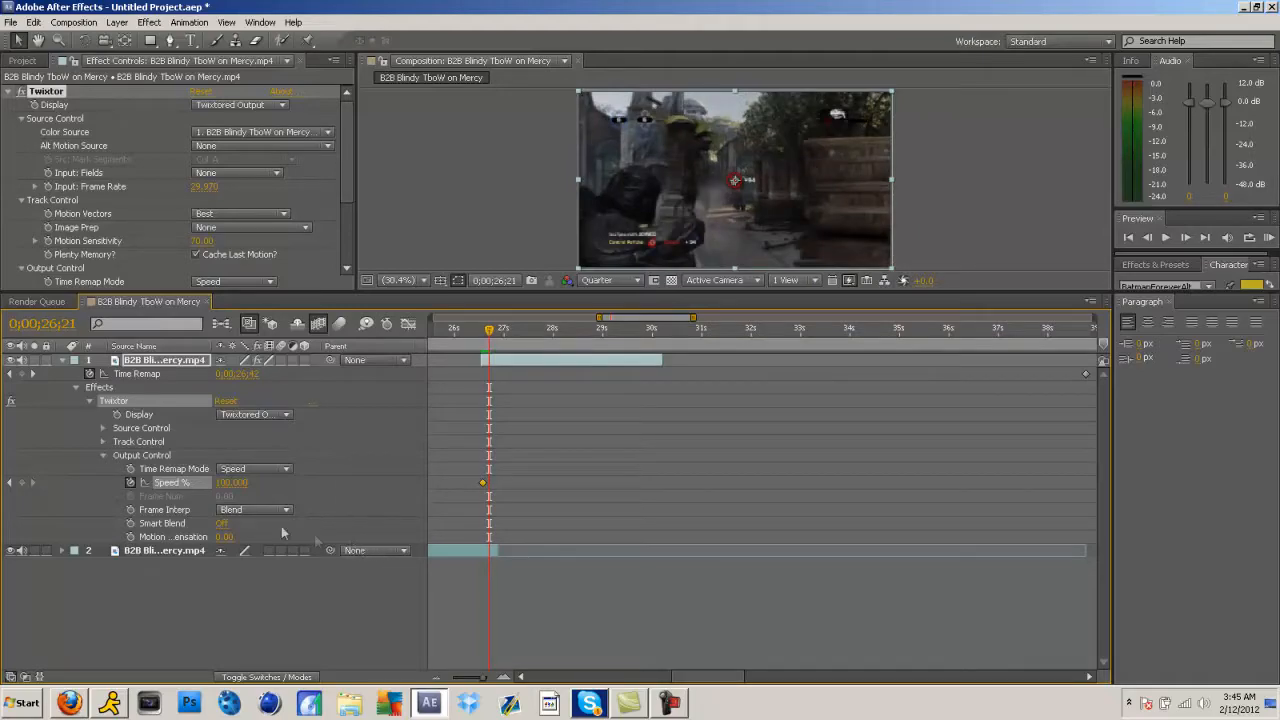
left_click(231, 482)
type("1")
key("Return")
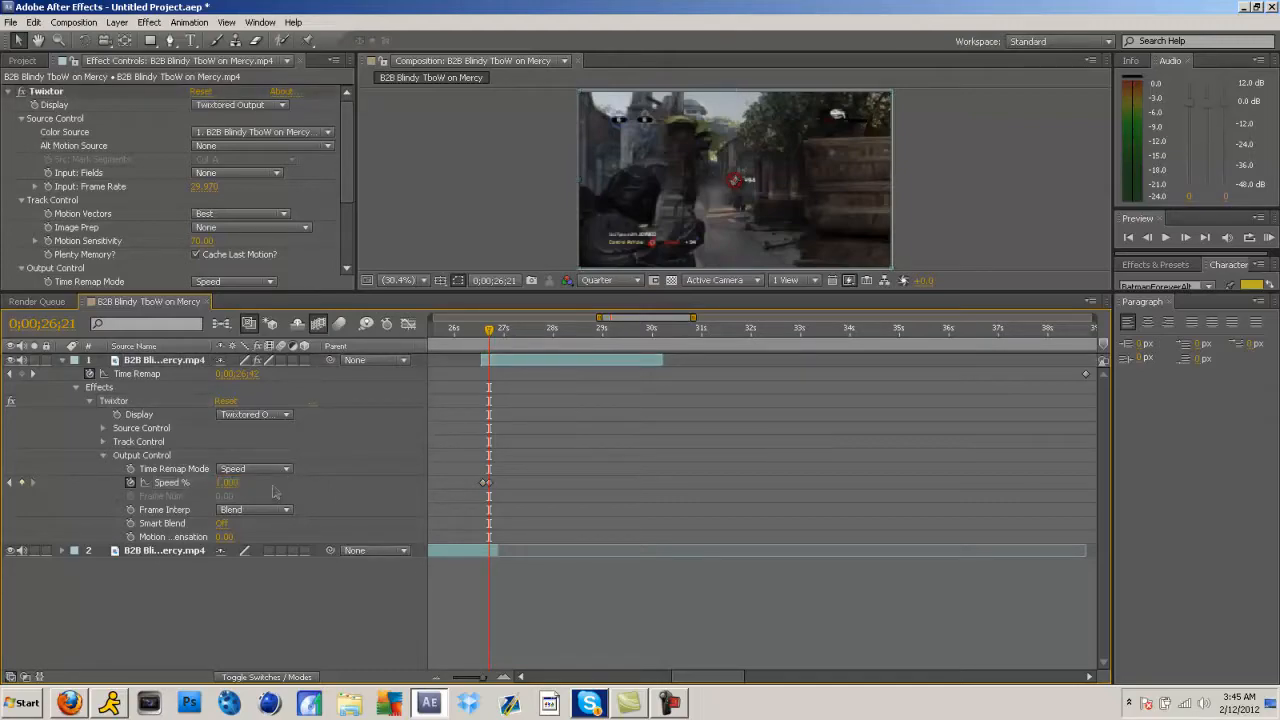
- Scrub across the two Speed % keyframes to check the transition into slow motion
left_click(488, 341)
left_click_drag(489, 342, 487, 381)
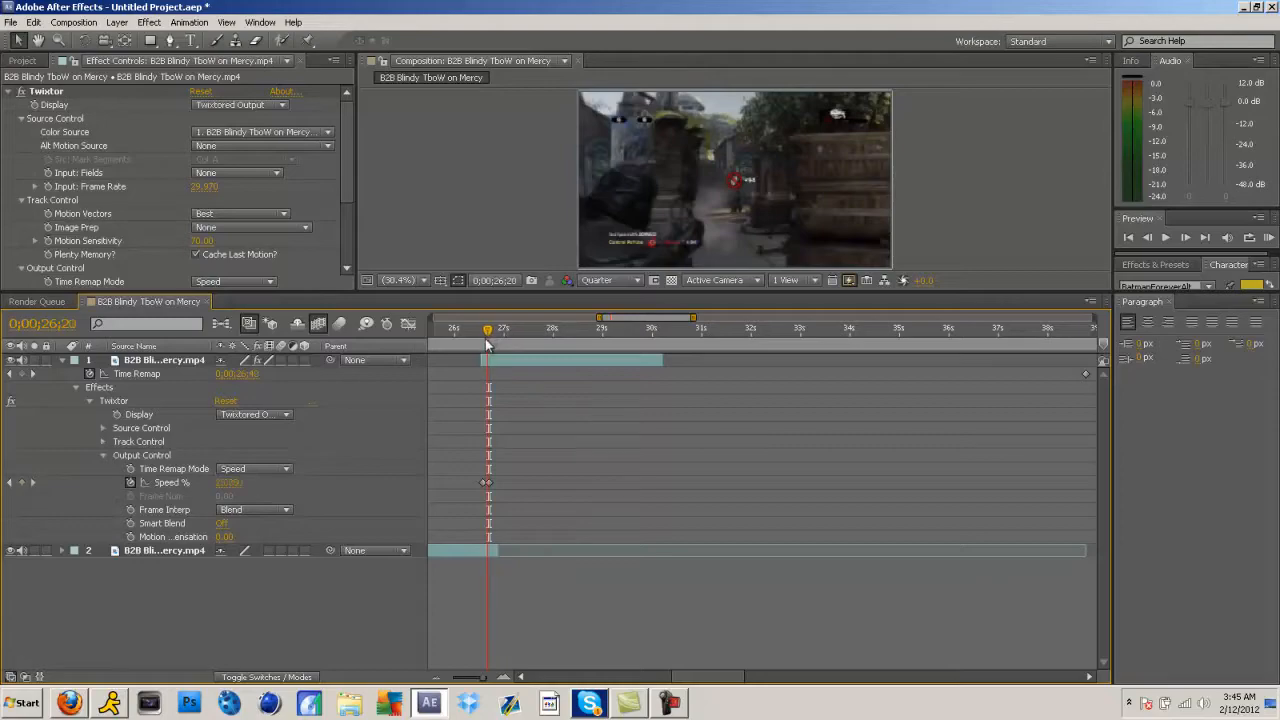
left_click_drag(485, 340, 487, 366)
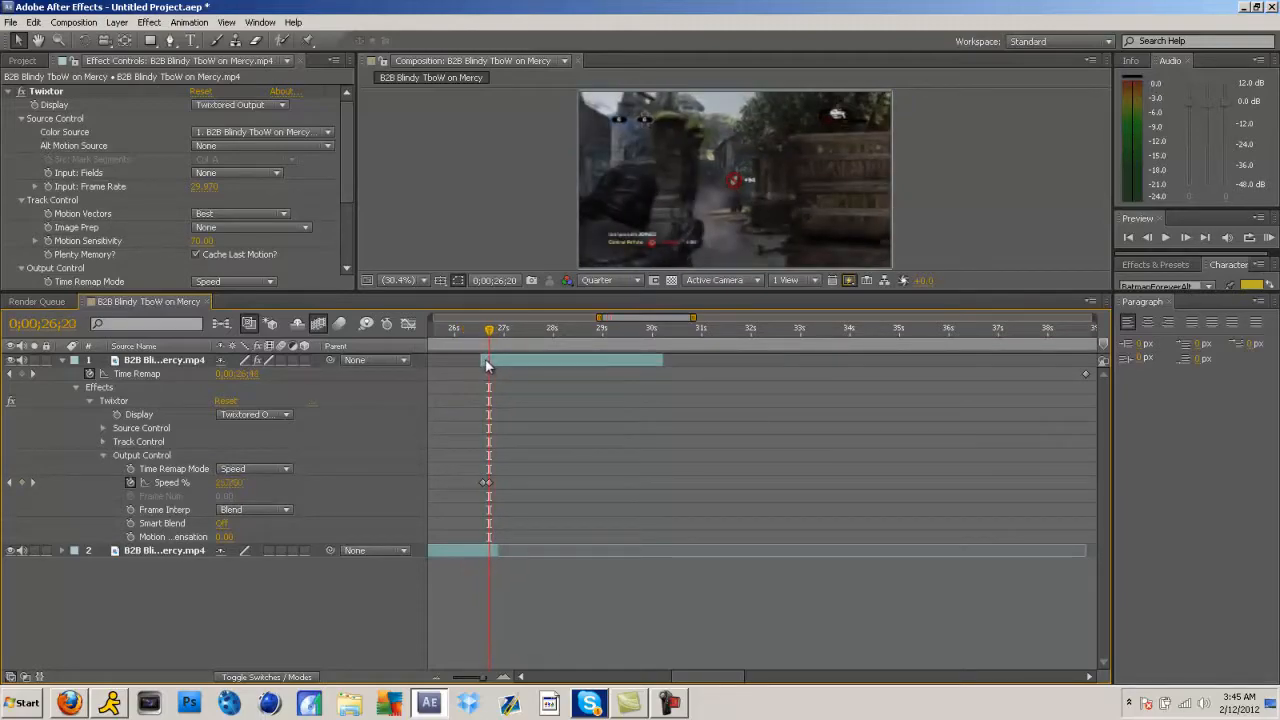
- Set the composition preview resolution to Full and enlarge the preview area
left_click(610, 280)
left_click(600, 314)
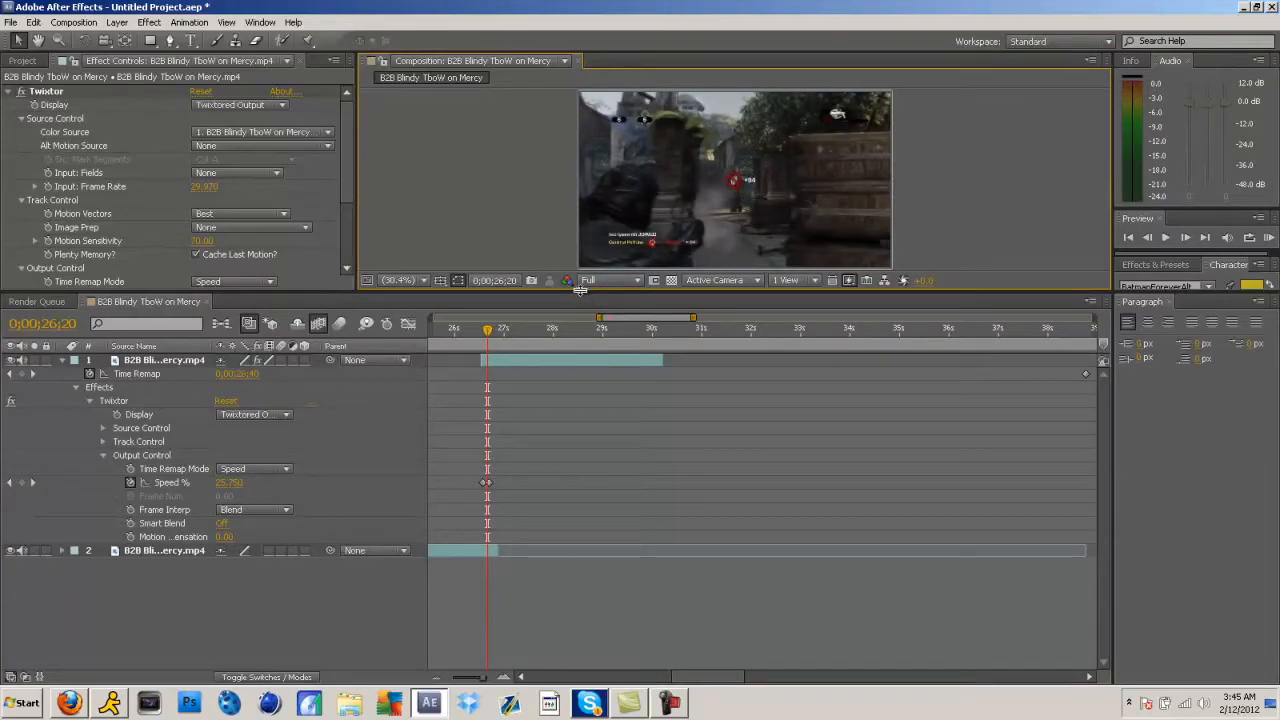
left_click_drag(580, 290, 580, 368)
- Scrub through the slowed section from just before the first Speed % keyframe to 0;00;29;13
mouse_move(490, 414)
left_mouse_down()
mouse_move(515, 414)
mouse_move(481, 421)
left_mouse_up()
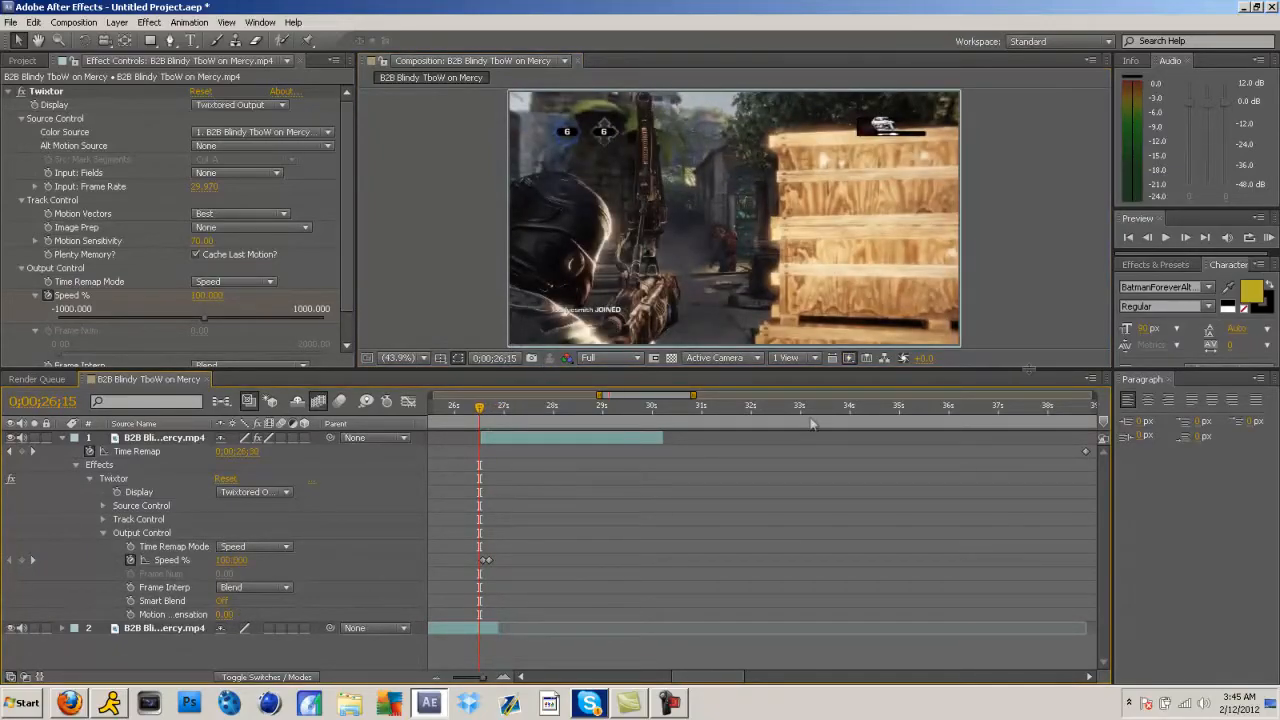
left_click_drag(481, 413, 535, 410)
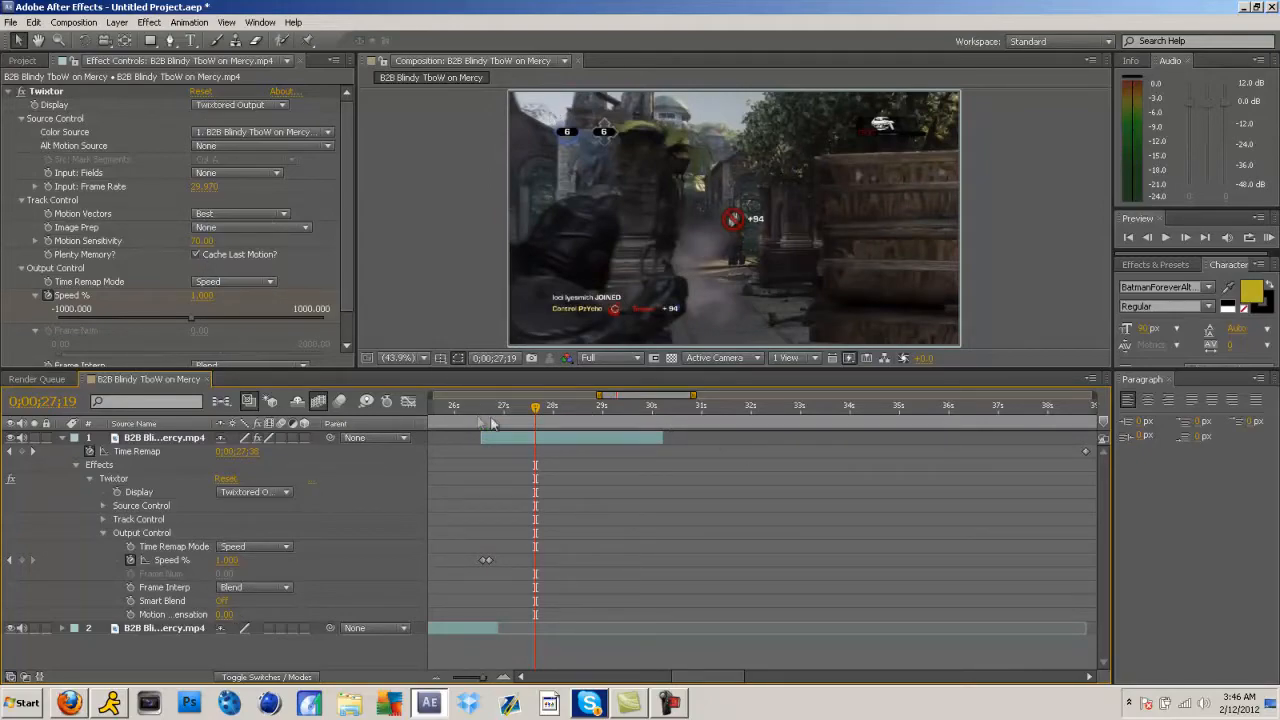
left_click_drag(537, 413, 622, 415)
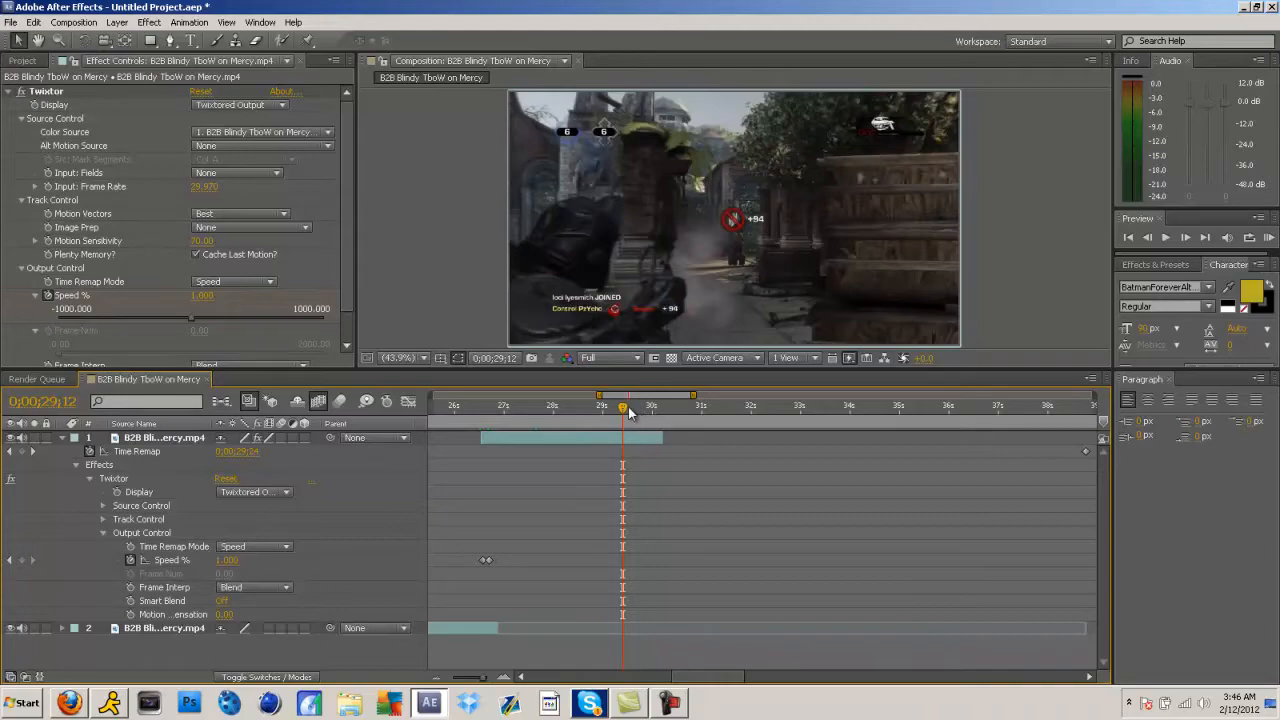
left_click(625, 413)
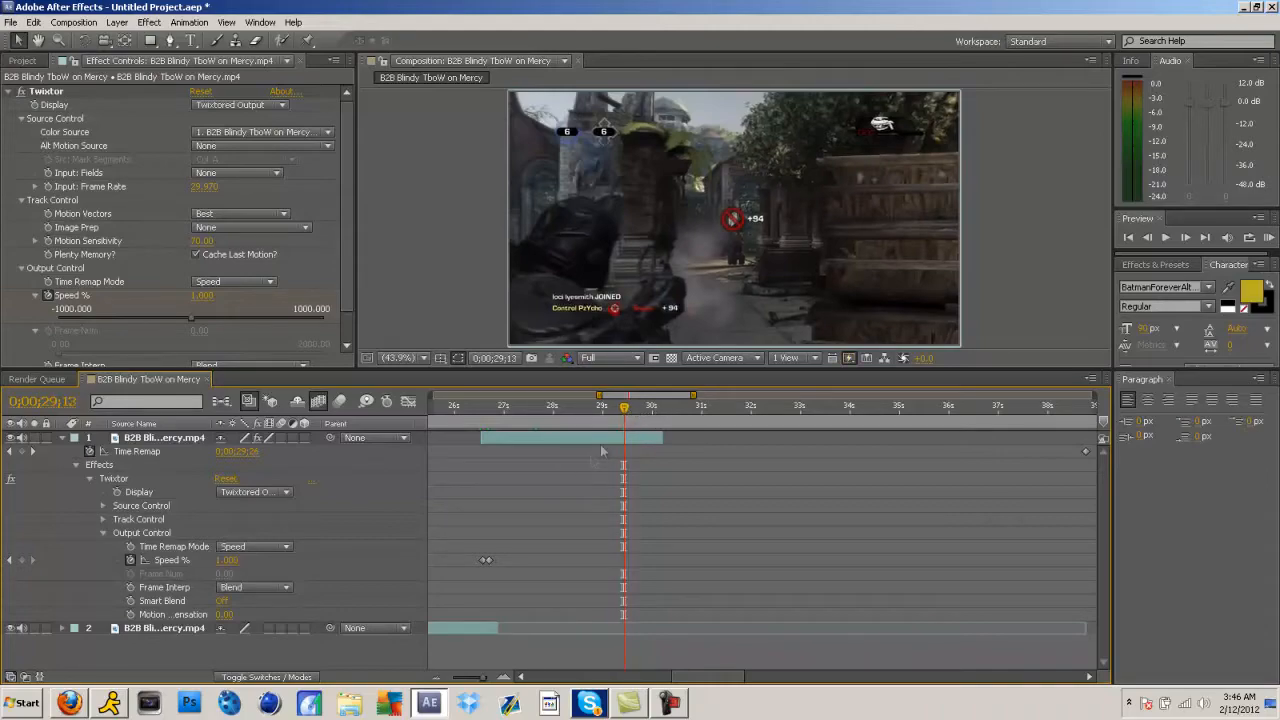
- Duplicate the lower clip layer, trim the duplicate's start to about 25 seconds and extend its end to about 32 seconds
left_click(465, 628)
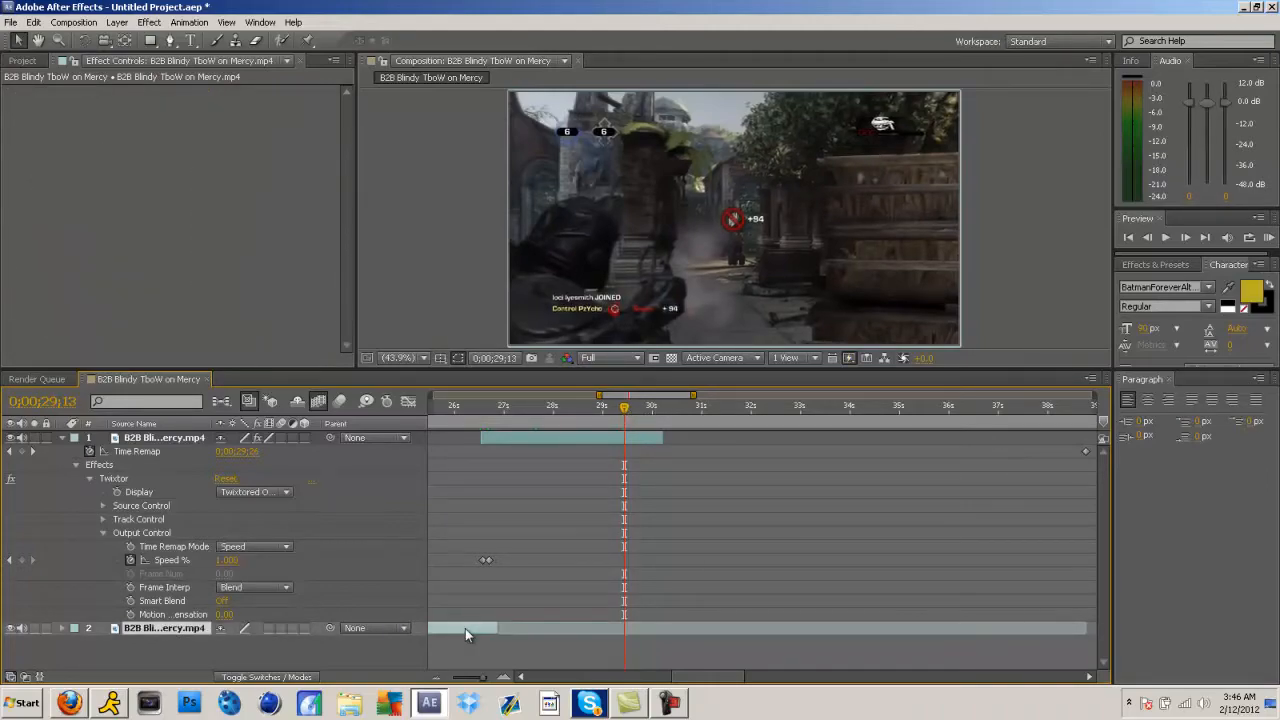
key("ctrl+d")
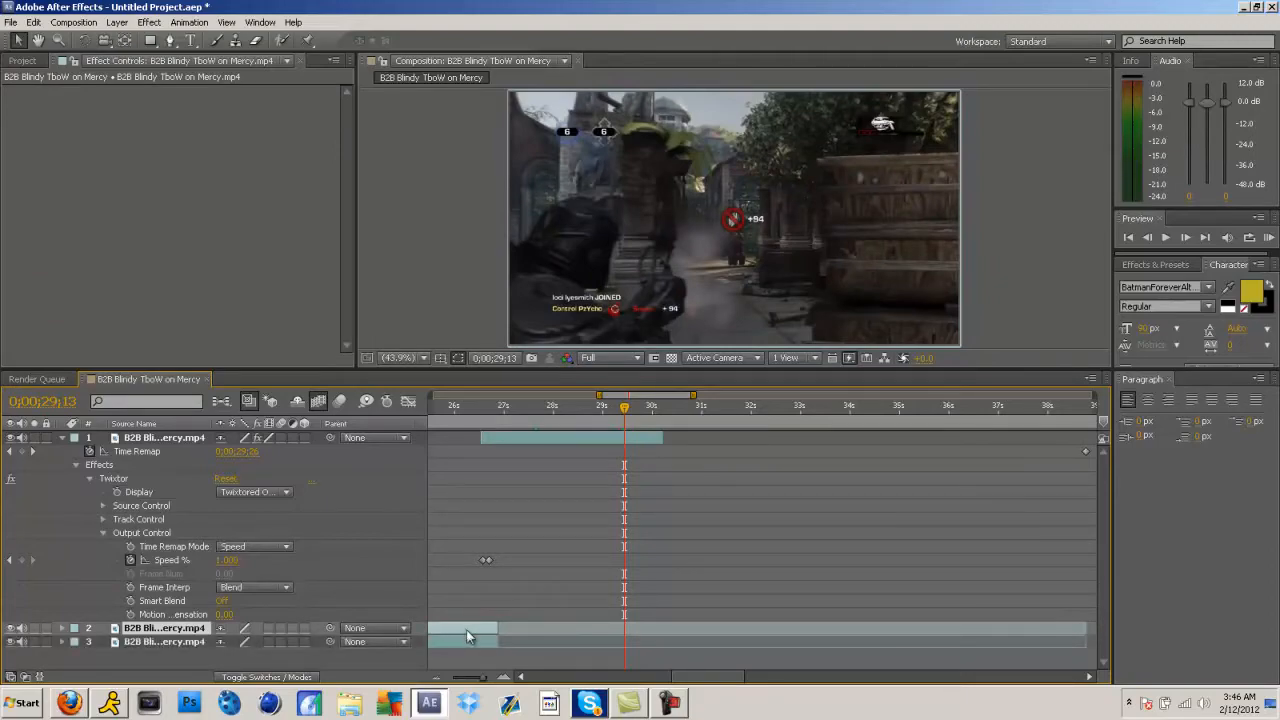
left_click_drag(598, 397, 430, 398)
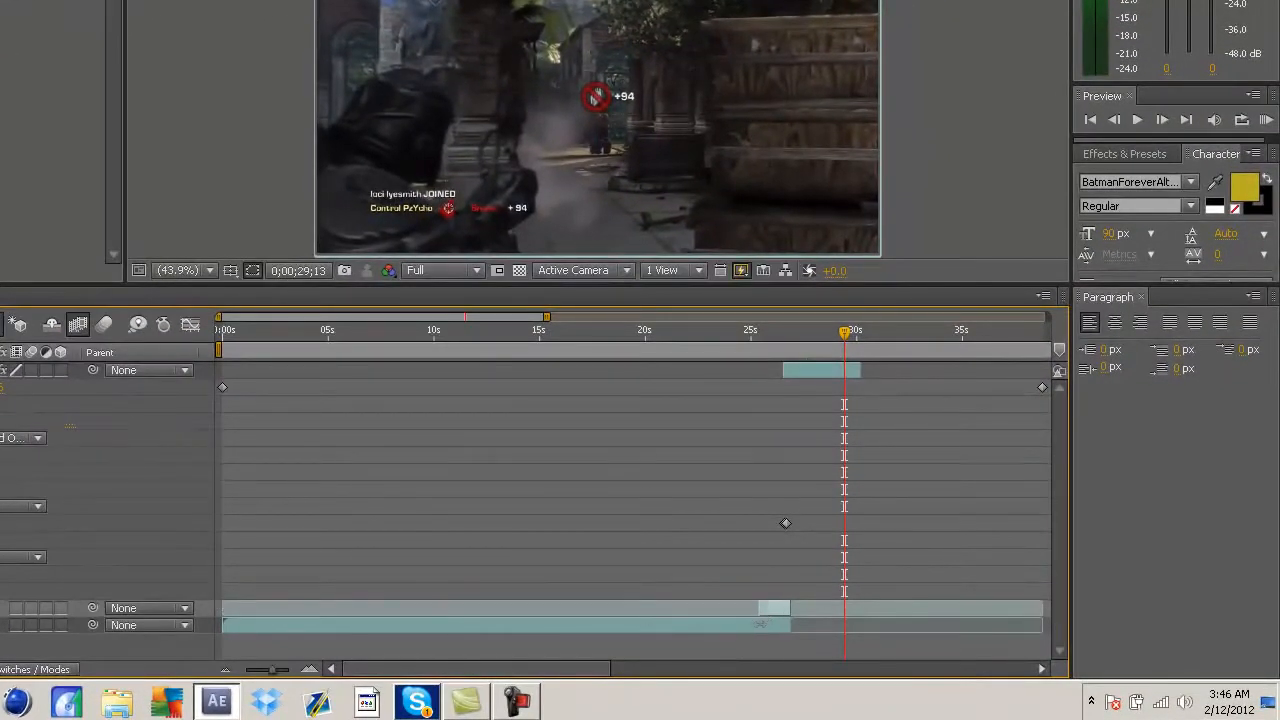
left_click_drag(790, 608, 894, 608)
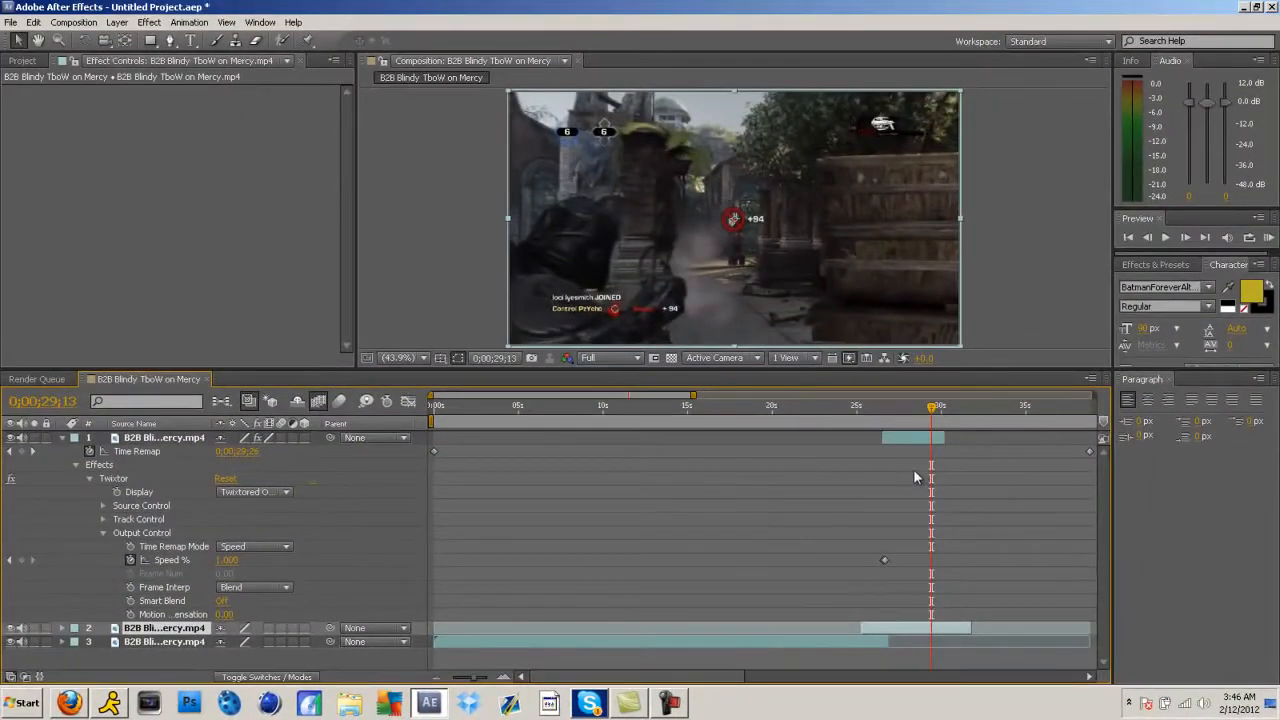
- Trim the end of the slowed upper clip layer to about 29.5 seconds
key("Page_Down")
left_click_drag(944, 440, 933, 444)
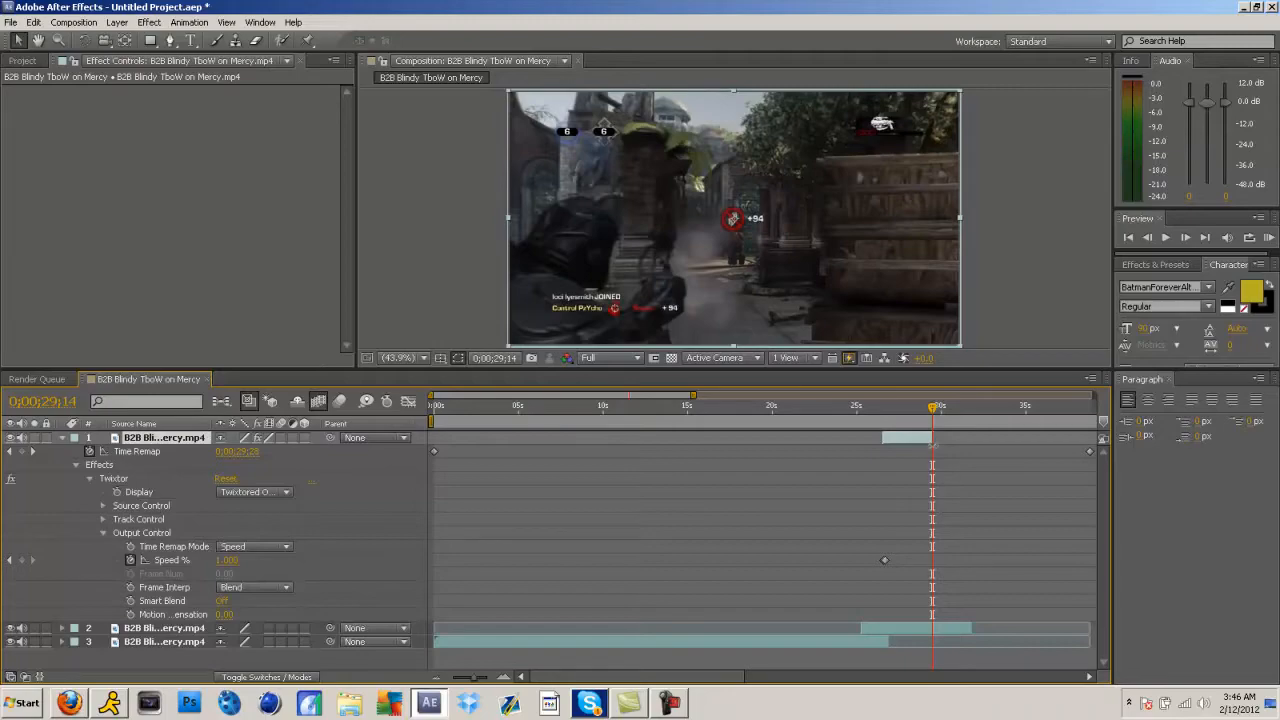
key("Page_Down")
key("Page_Down")
key("Page_Down")
- Move the duplicated clip layer about 3 seconds later, aligning its footage with the frame where the slowed upper layer ends
left_click_drag(946, 623, 996, 631)
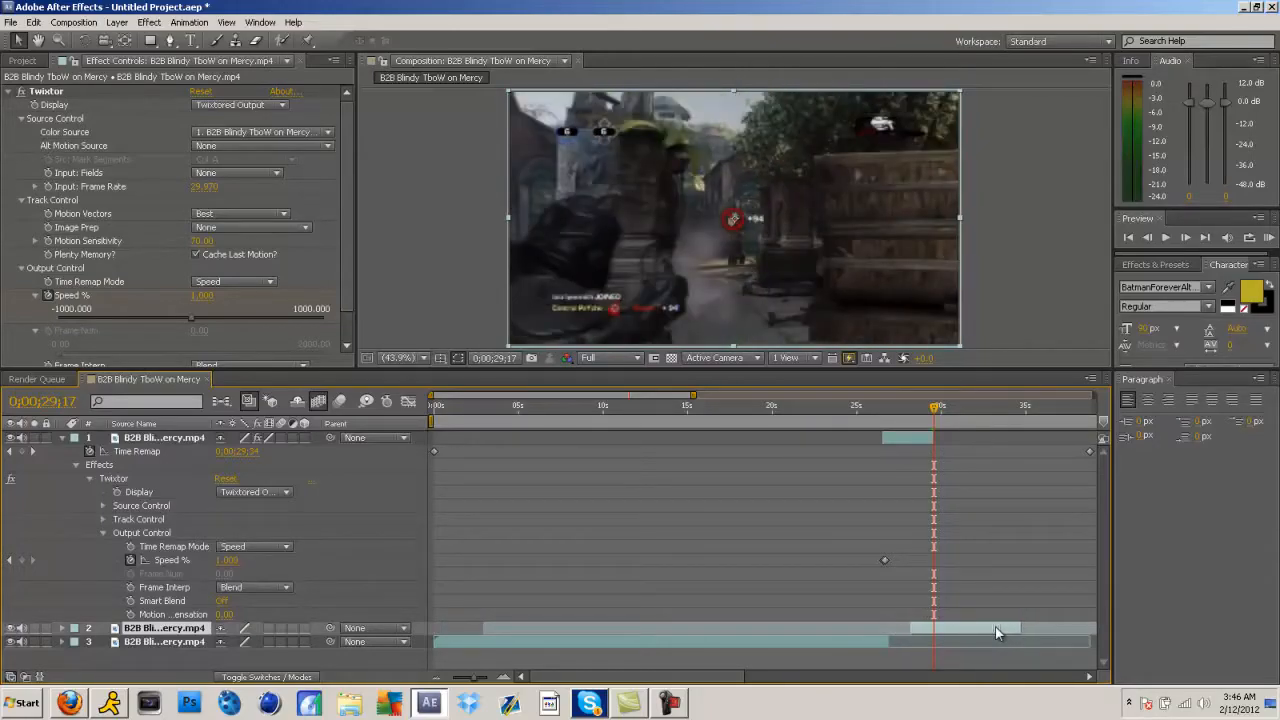
key("Page_Up")
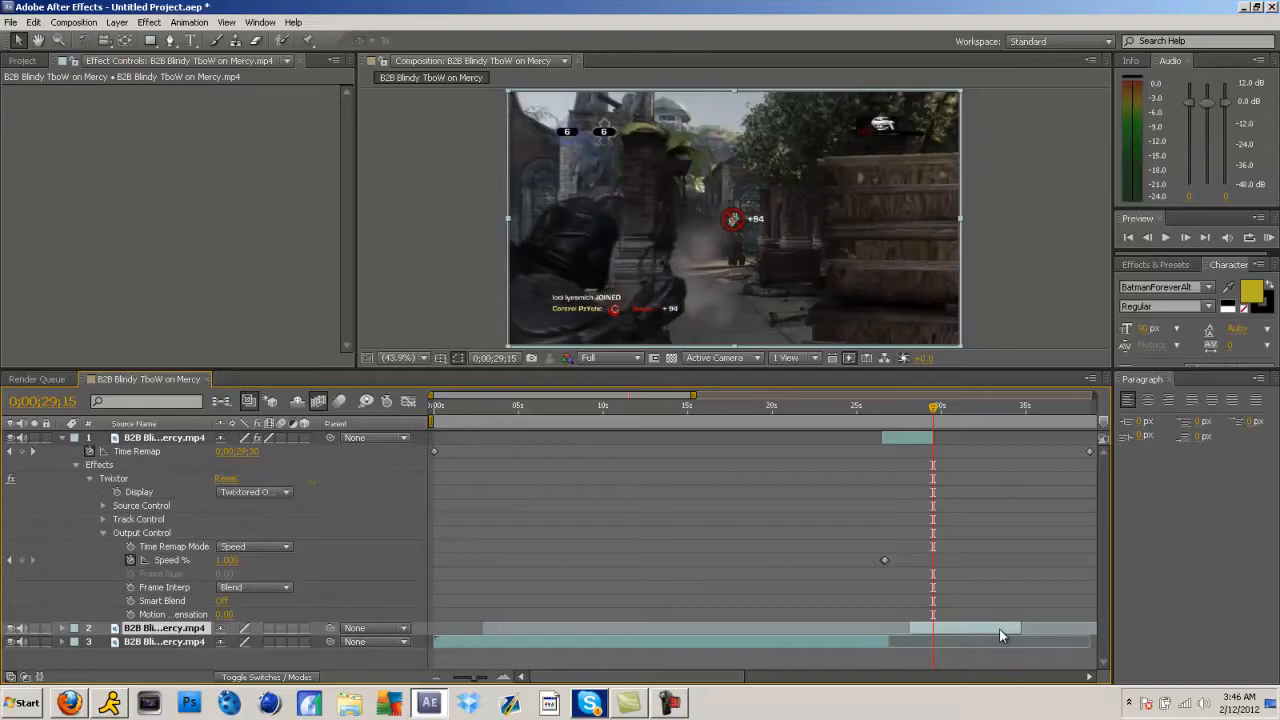
key("Page_Down")
key("Page_Down")
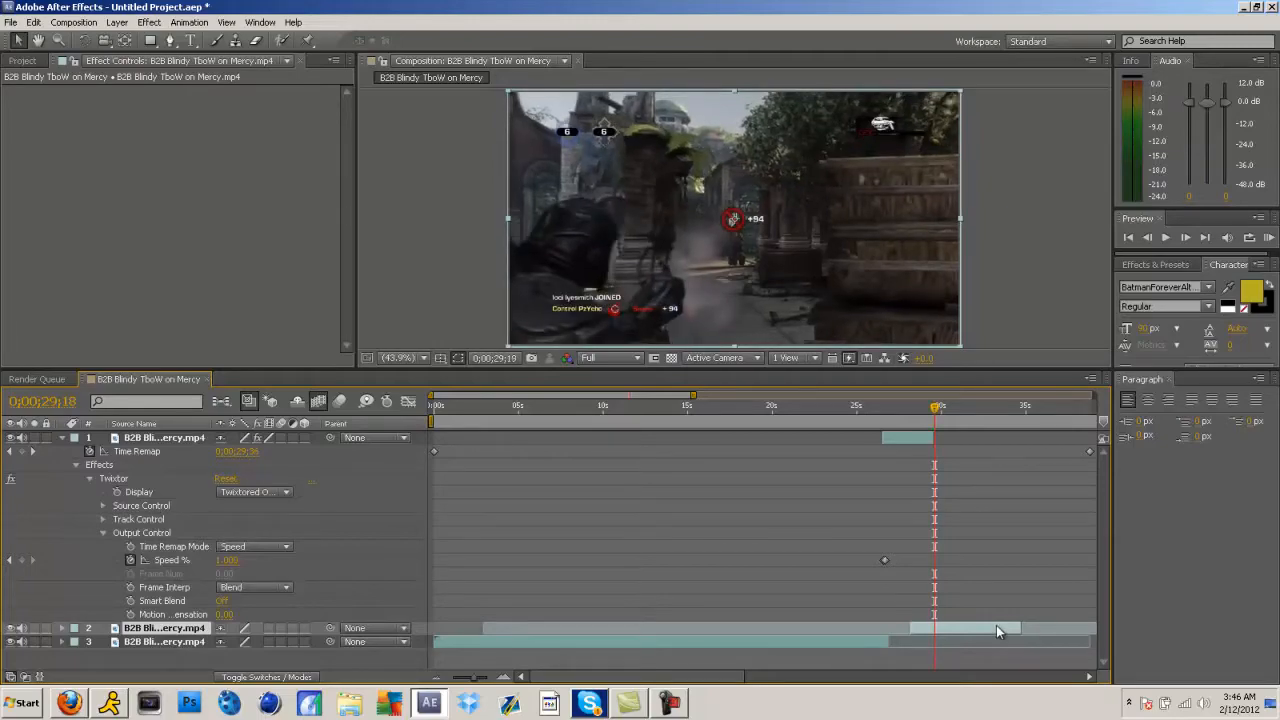
left_click_drag(432, 395, 602, 395)
key("Page_Up")
key("Page_Up")
key("Page_Up")
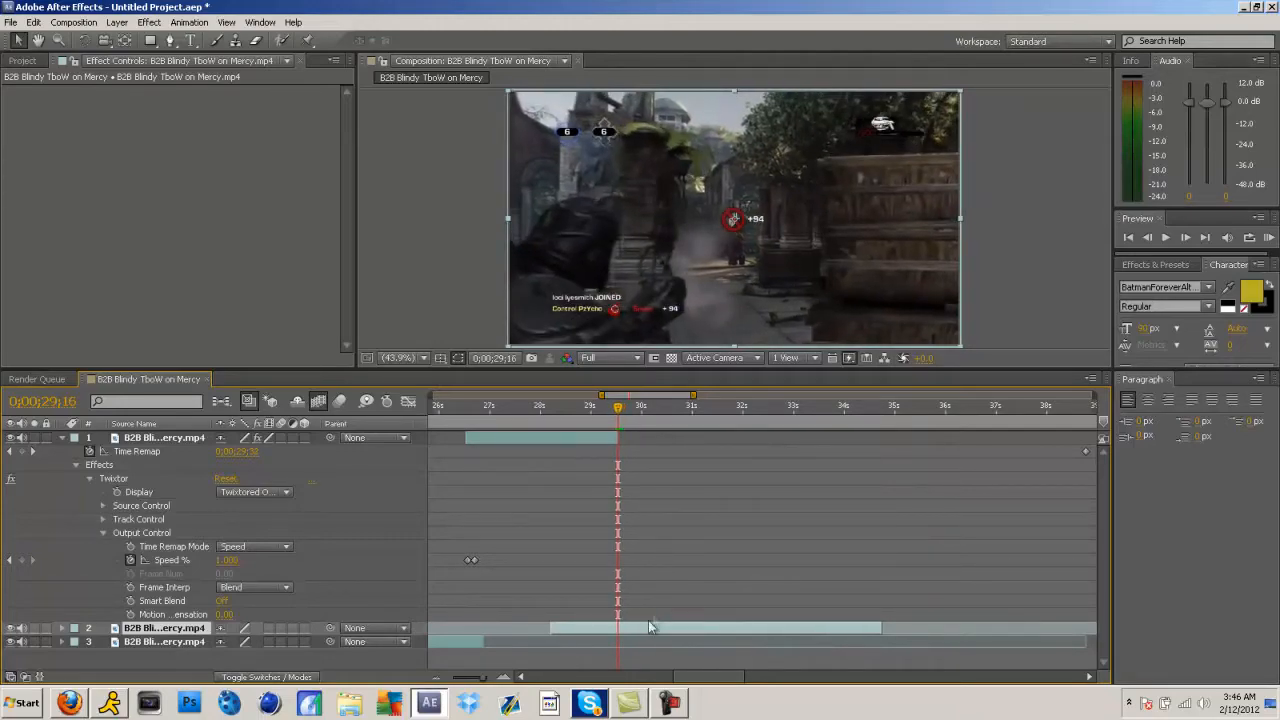
left_click_drag(650, 626, 648, 627)
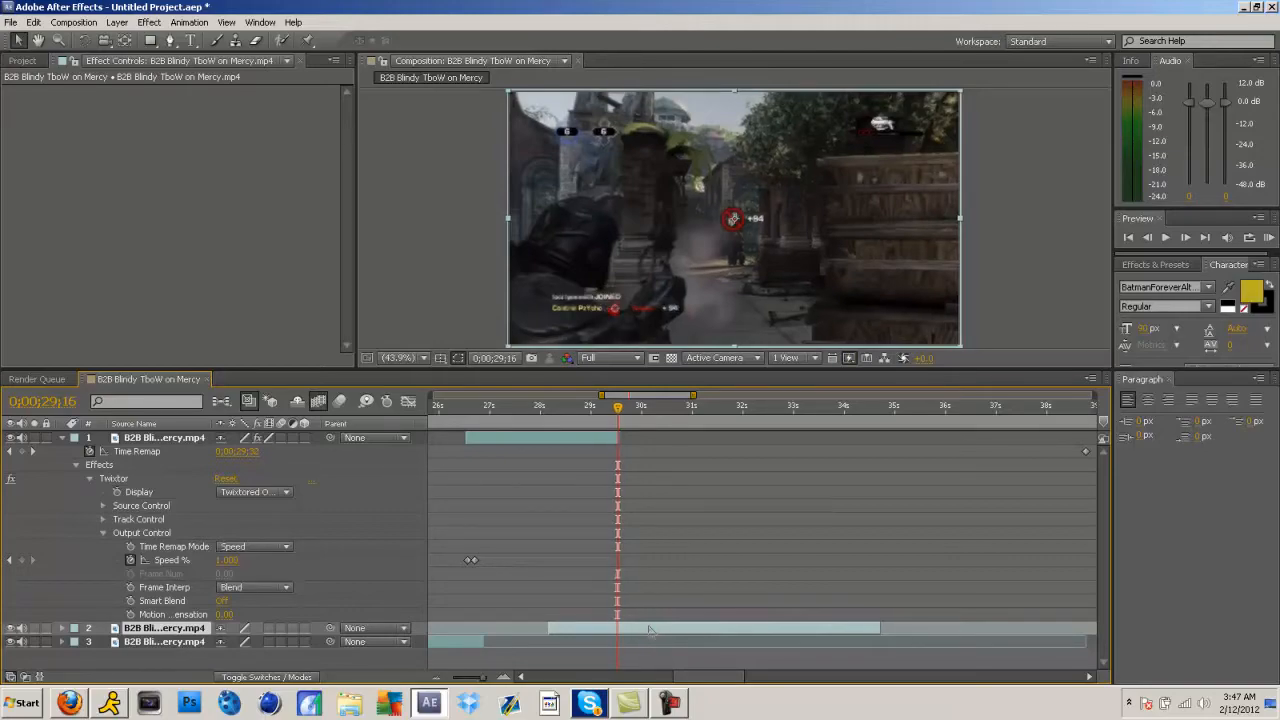
key("Page_Down")
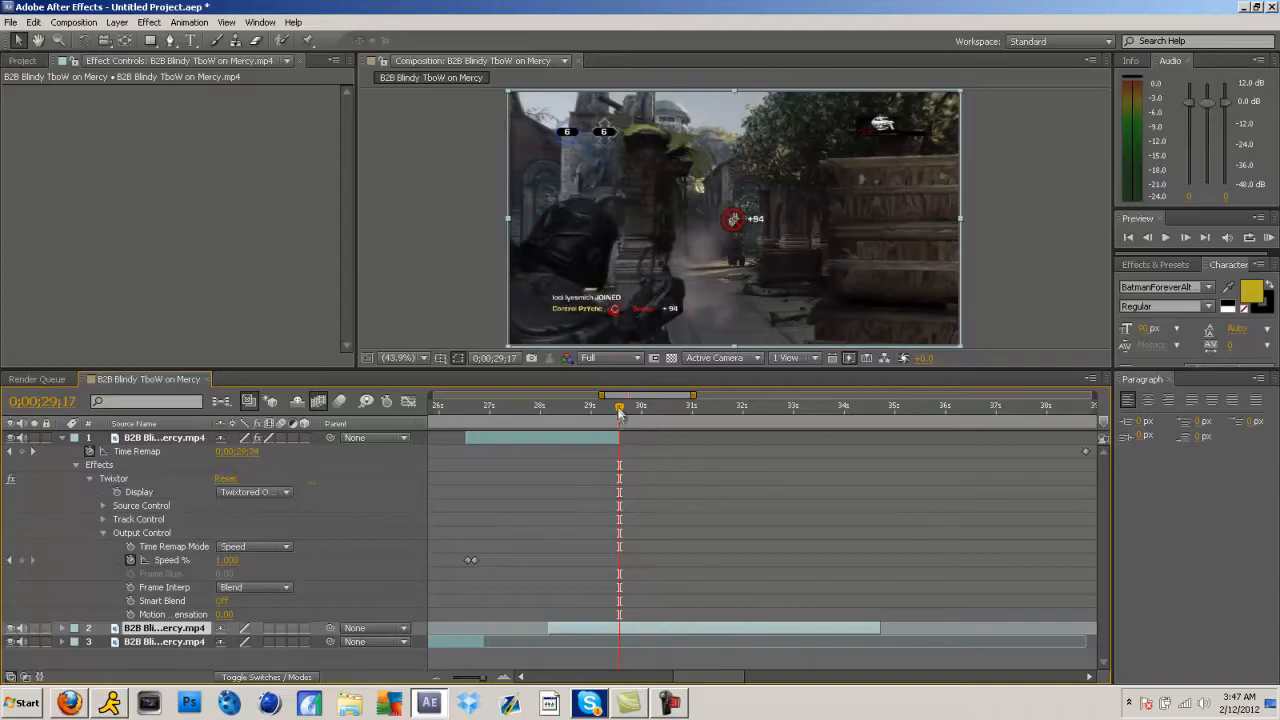
- Trim the start of the duplicated clip layer to about 29.4 seconds and return the playhead to 0;00;26;16
left_click_drag(616, 415, 631, 414)
left_click_drag(520, 414, 501, 414)
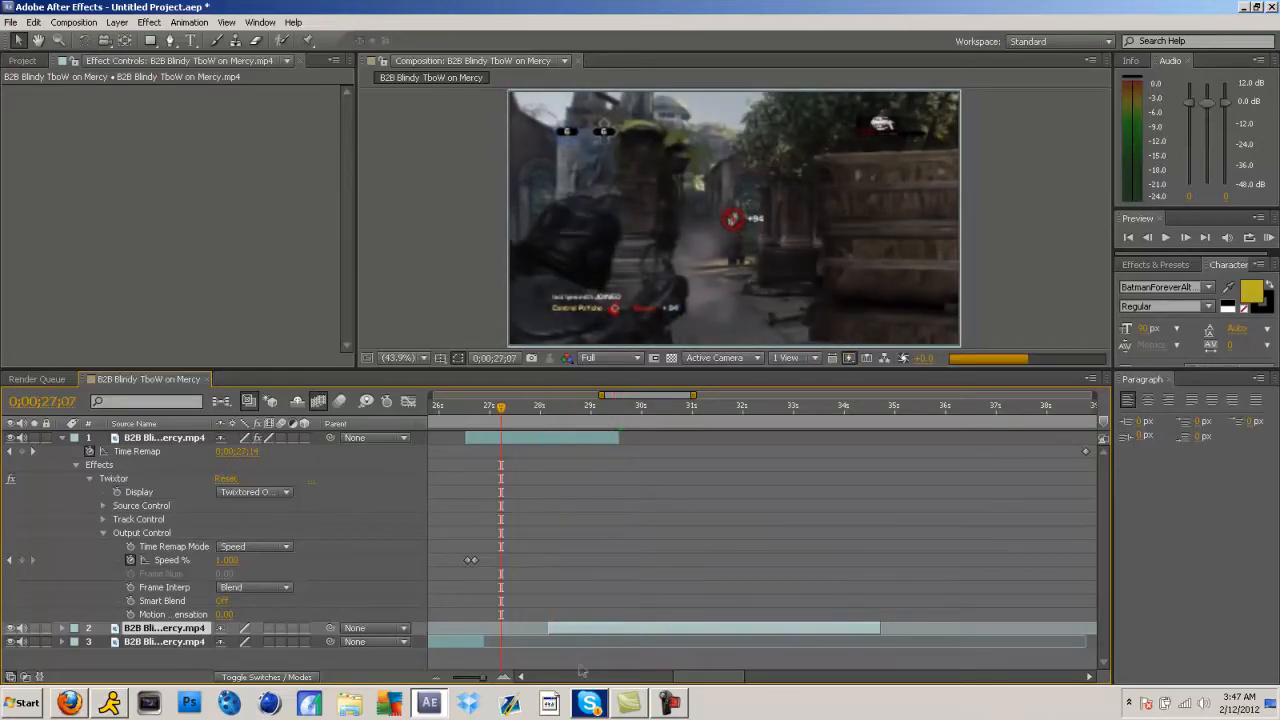
left_click_drag(548, 628, 624, 627)
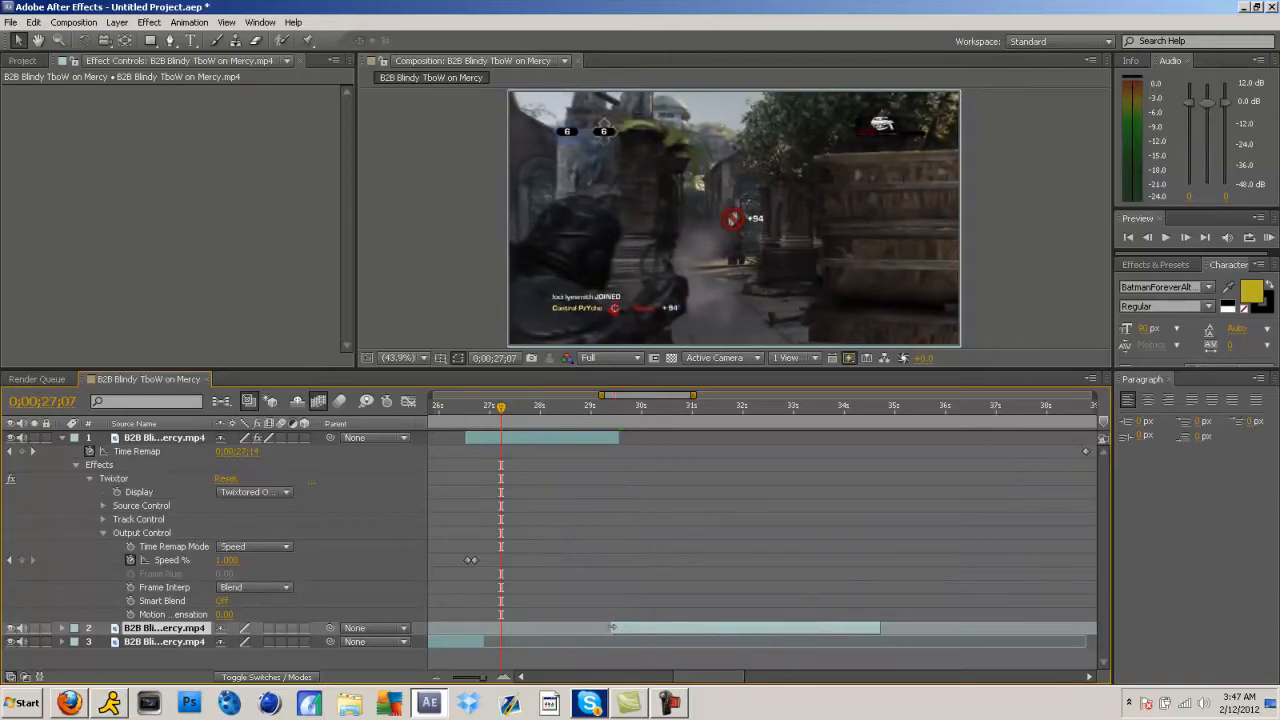
left_click_drag(503, 409, 466, 441)
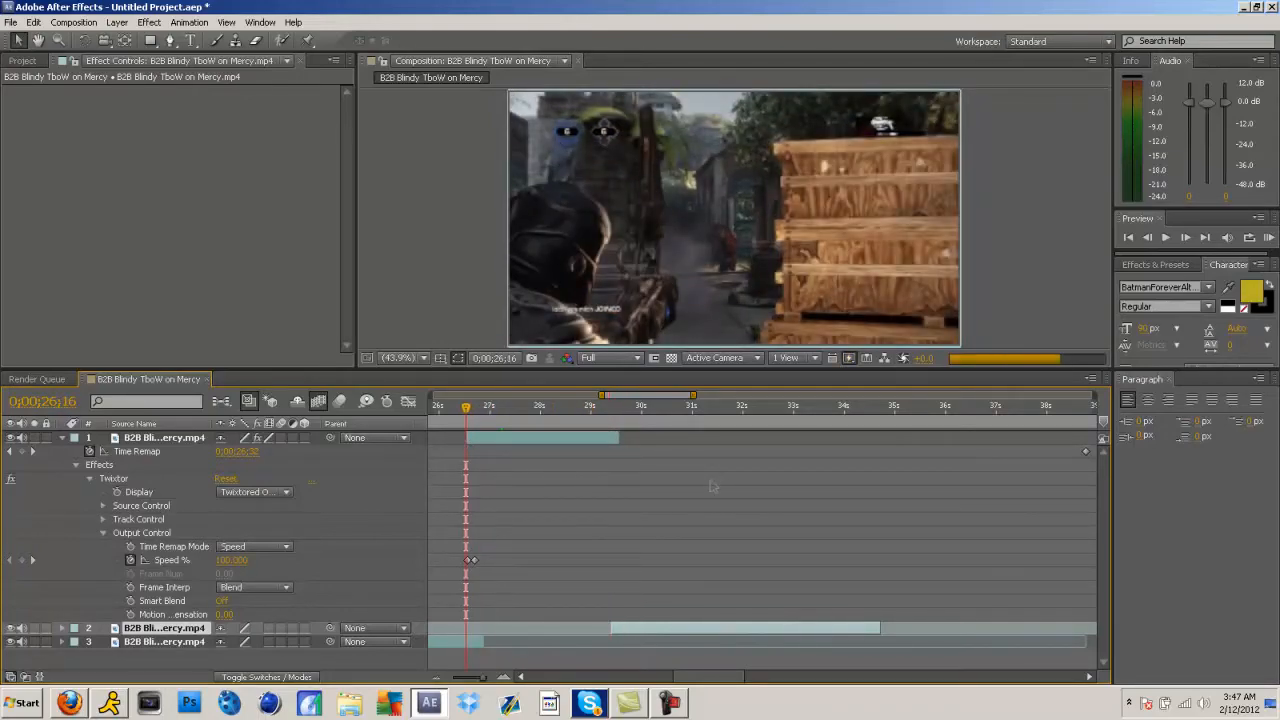
- Set the composition preview resolution to Quarter and play the timeline from 0;00;26;17
left_click(612, 358)
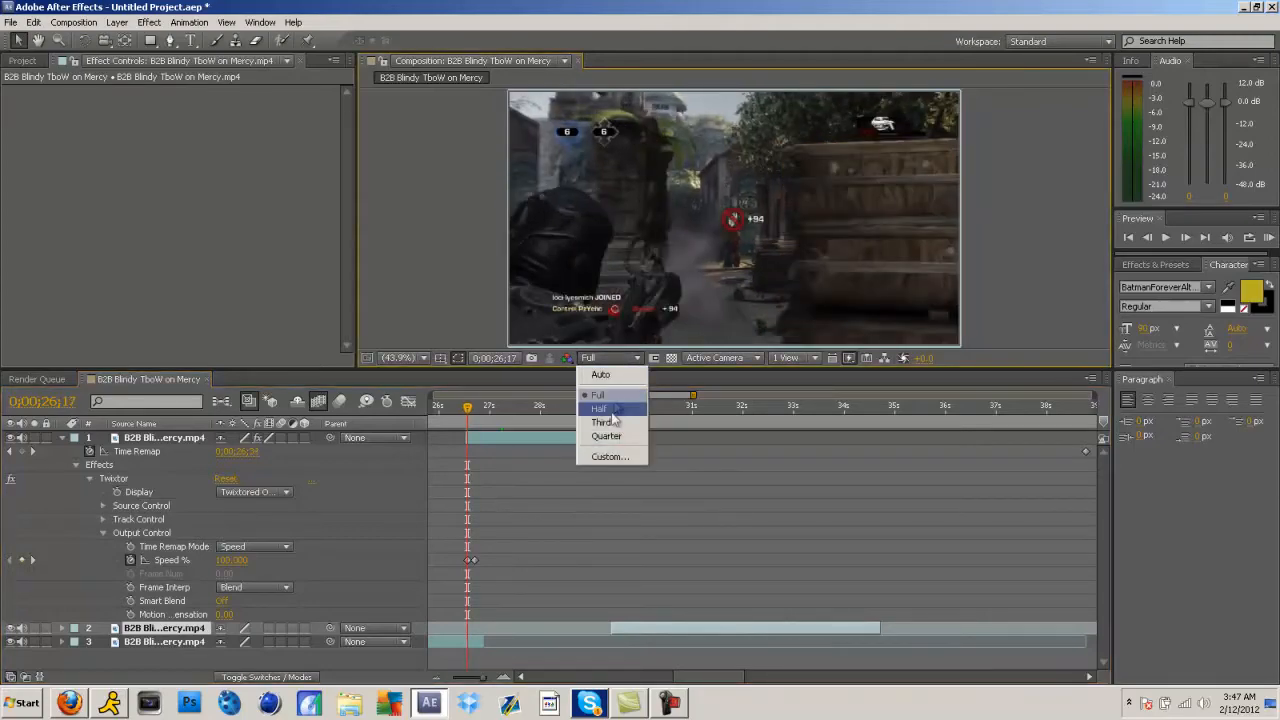
left_click(607, 437)
key("space")
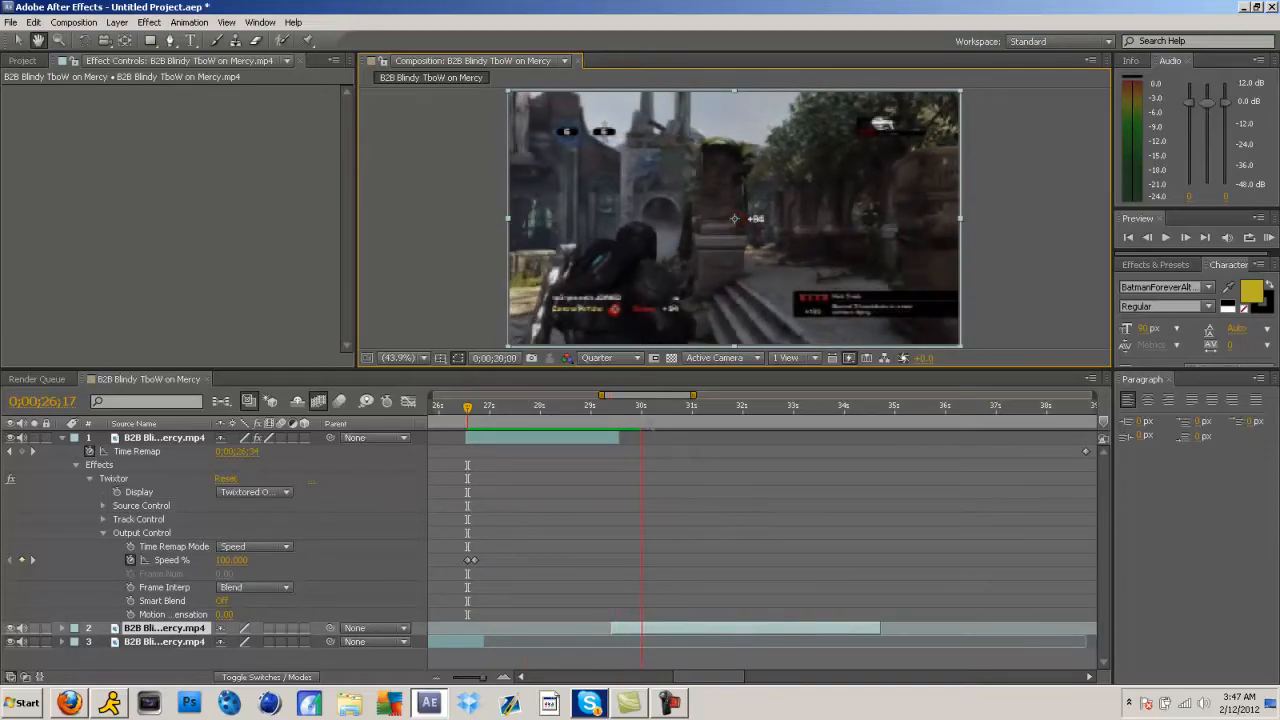
- Replay the slowed section and the cut into the normal-speed layer, then scrub back to the start of the slowed clip
left_click_drag(643, 417, 473, 419)
key("space")
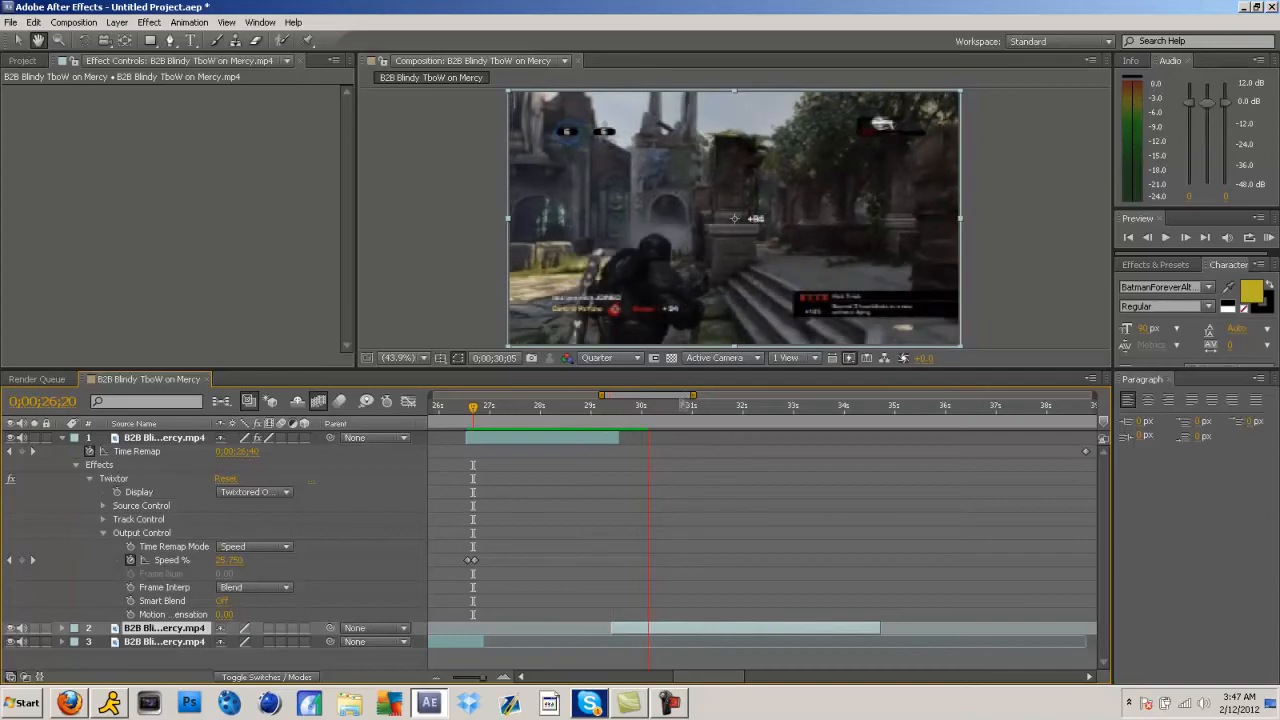
left_click_drag(659, 428, 568, 434)
key("space")
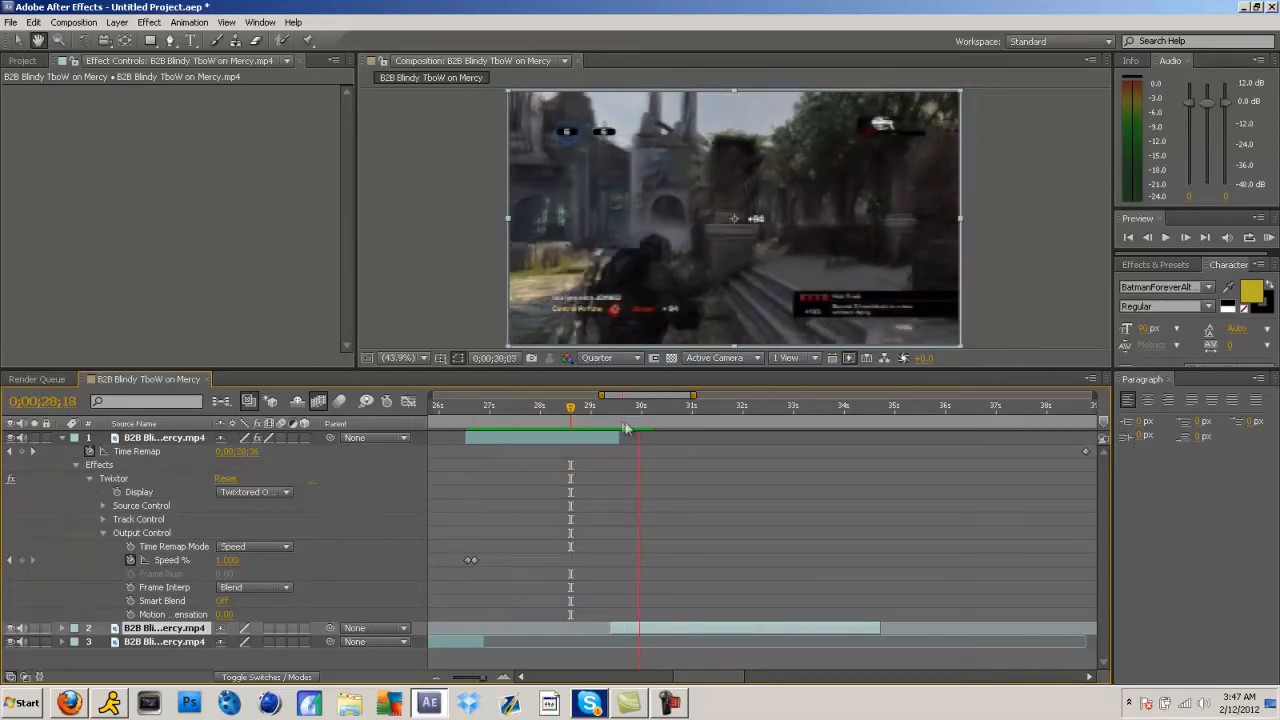
left_click(667, 428)
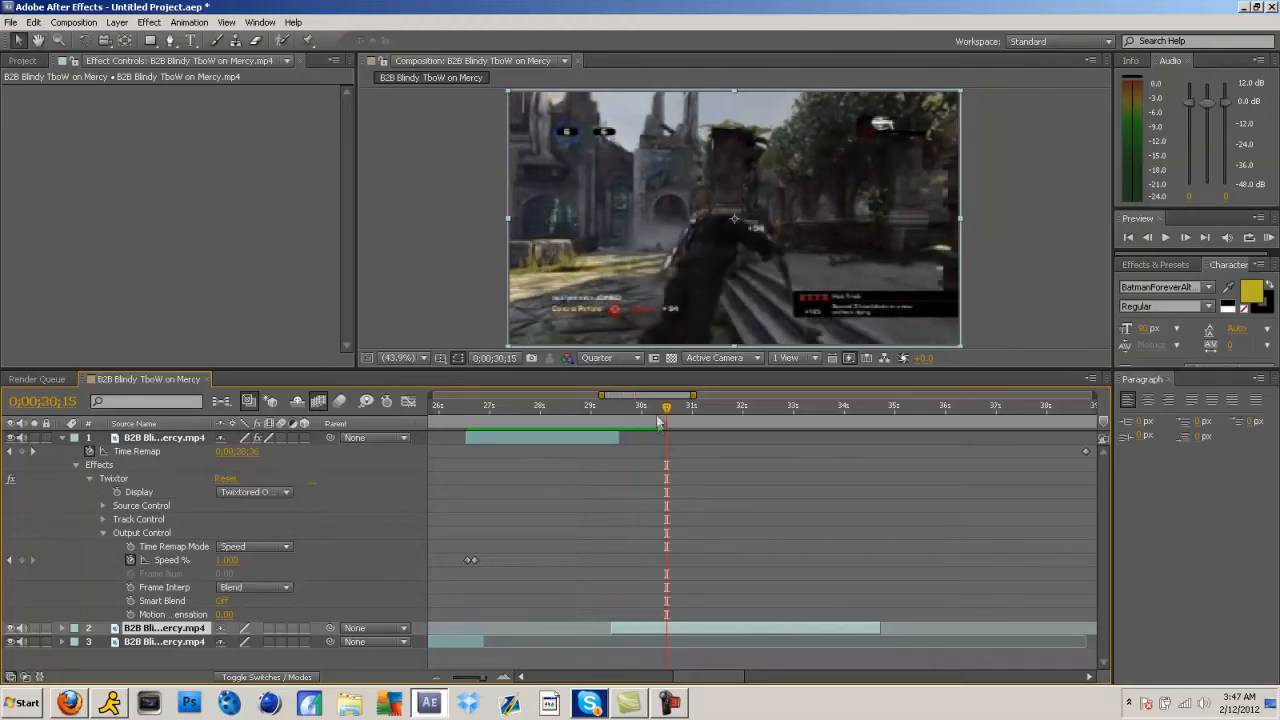
left_click_drag(666, 414, 468, 449)
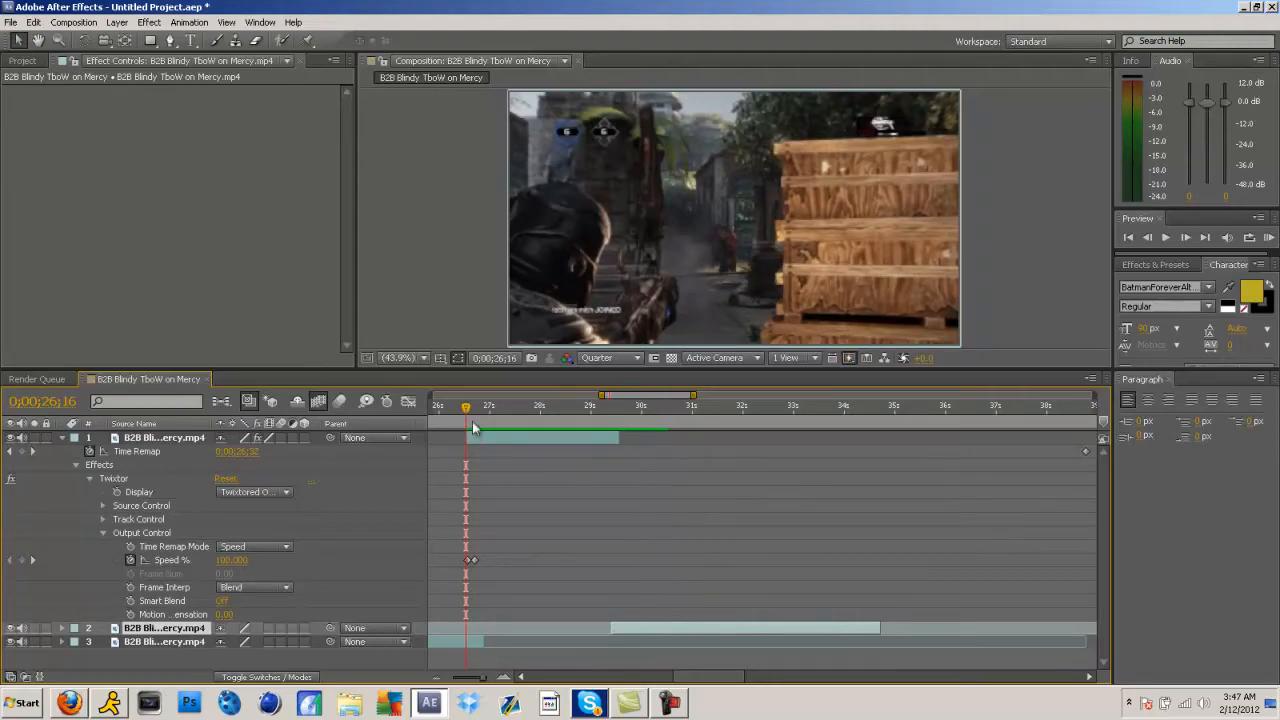
left_click_drag(469, 409, 464, 417)
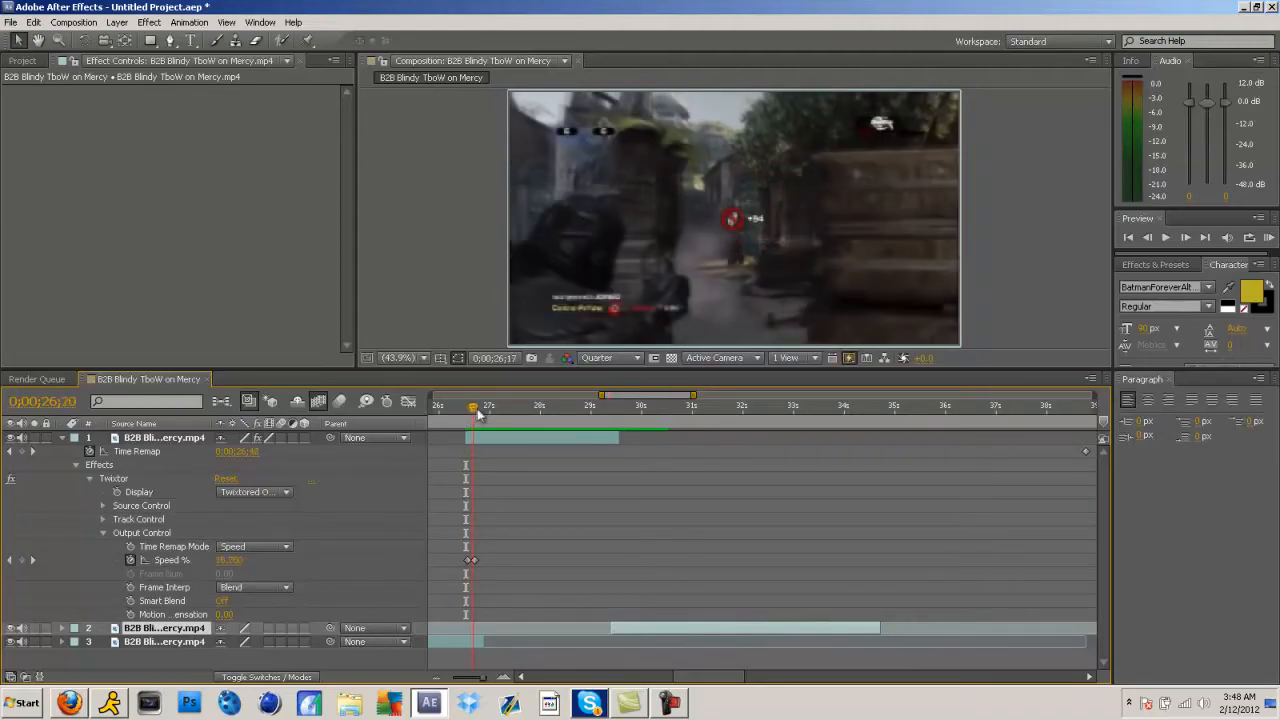
- With the playhead at 0;00;27;17, apply Magic Bullet Looks to the slowed upper clip layer using the custom look GGOGOGOGOGO
left_click_drag(464, 420, 523, 430)
left_click(533, 437)
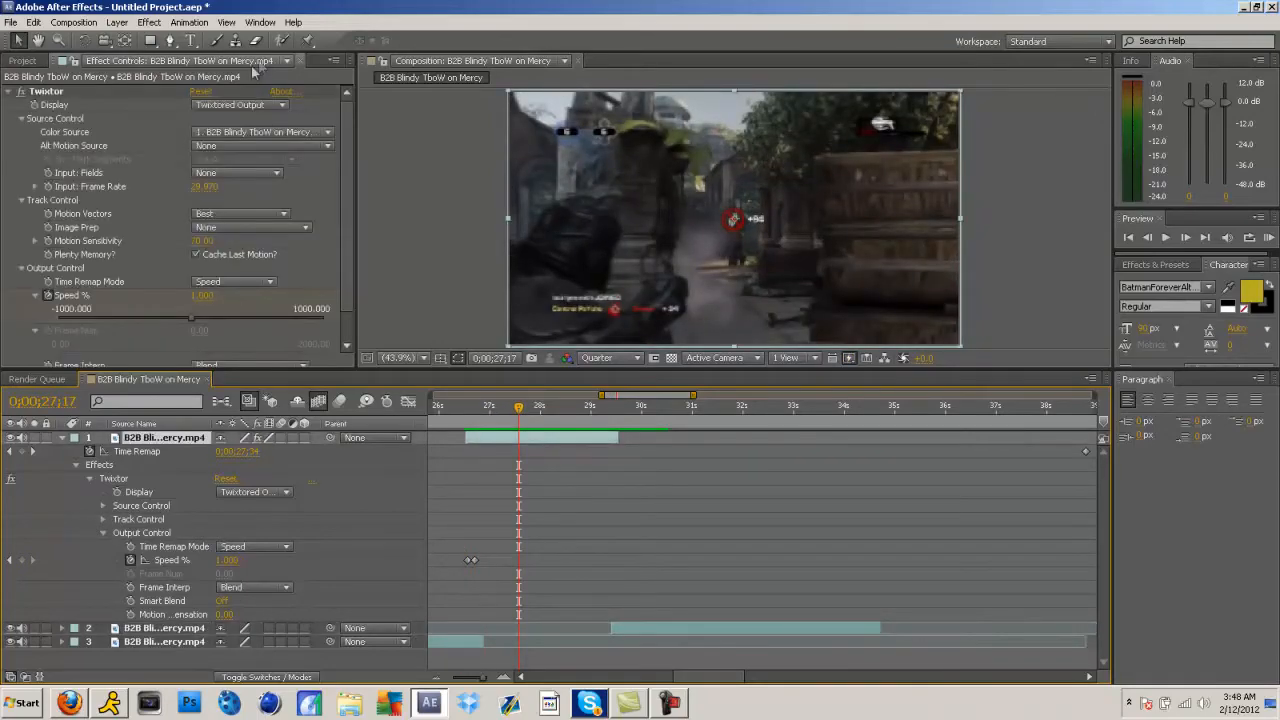
left_click(150, 22)
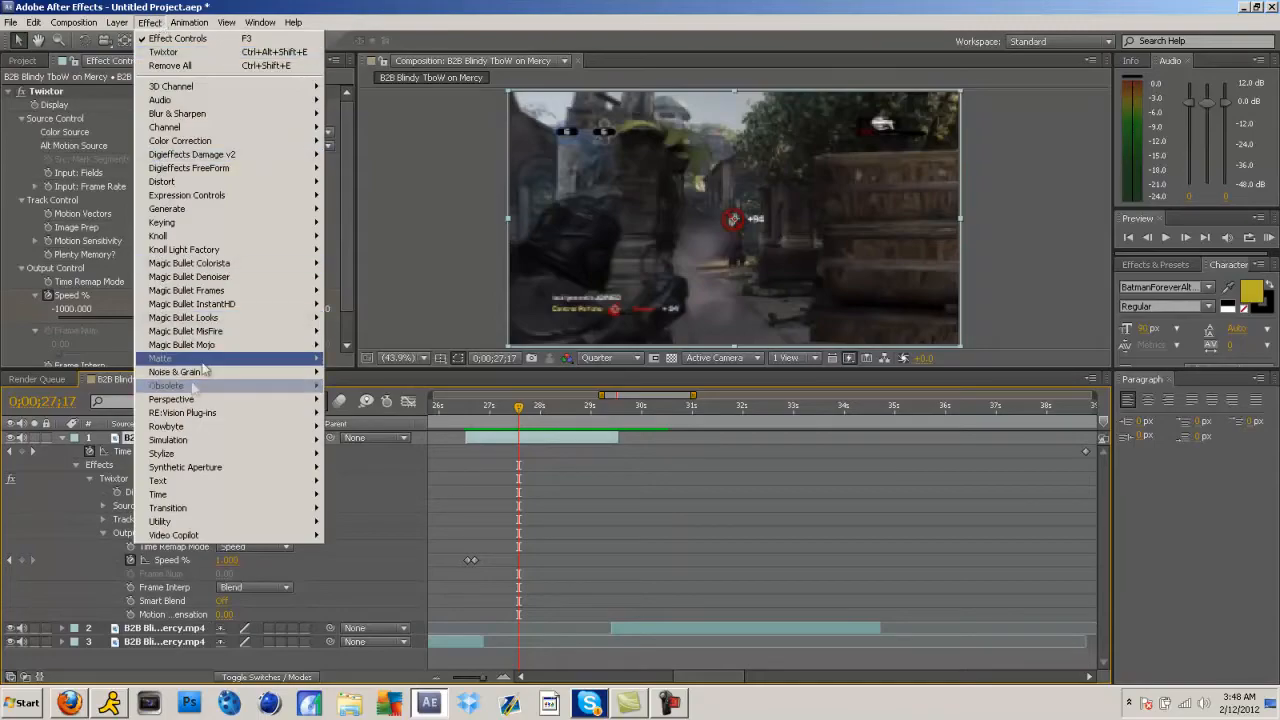
mouse_move(228, 320)
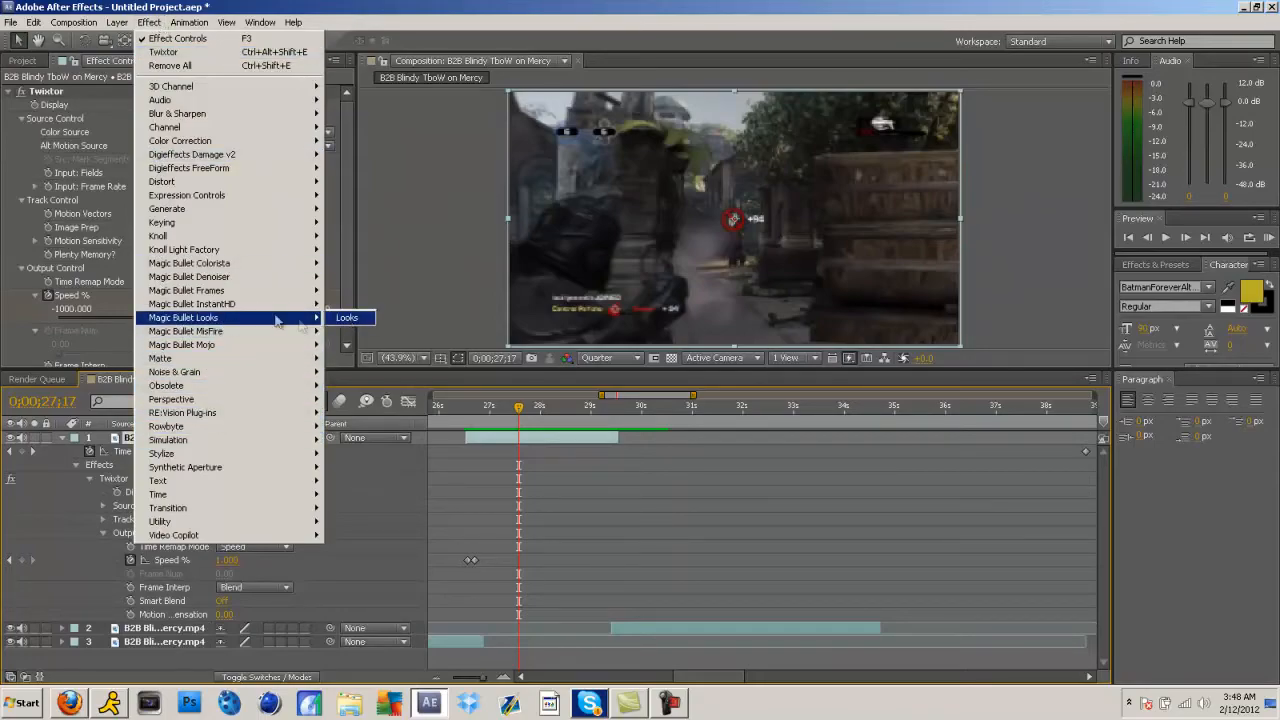
left_click(346, 318)
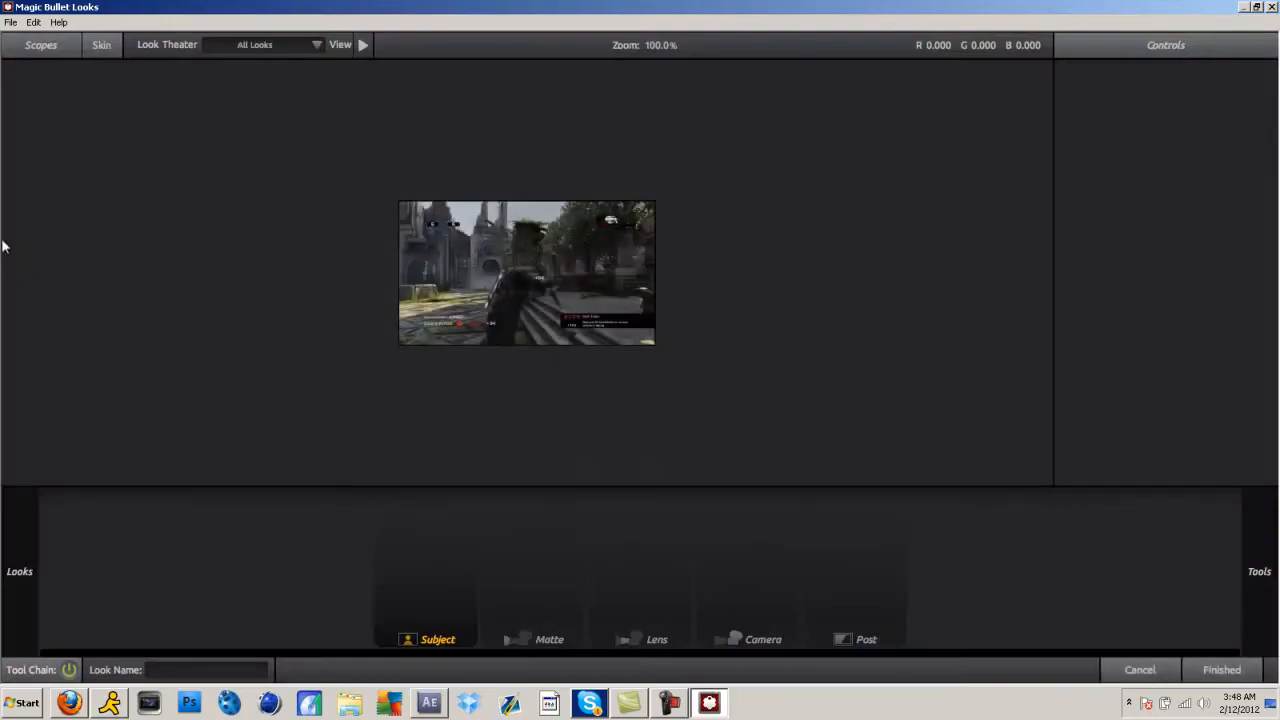
mouse_move(3, 245)
mouse_move(8, 300)
left_click(200, 132)
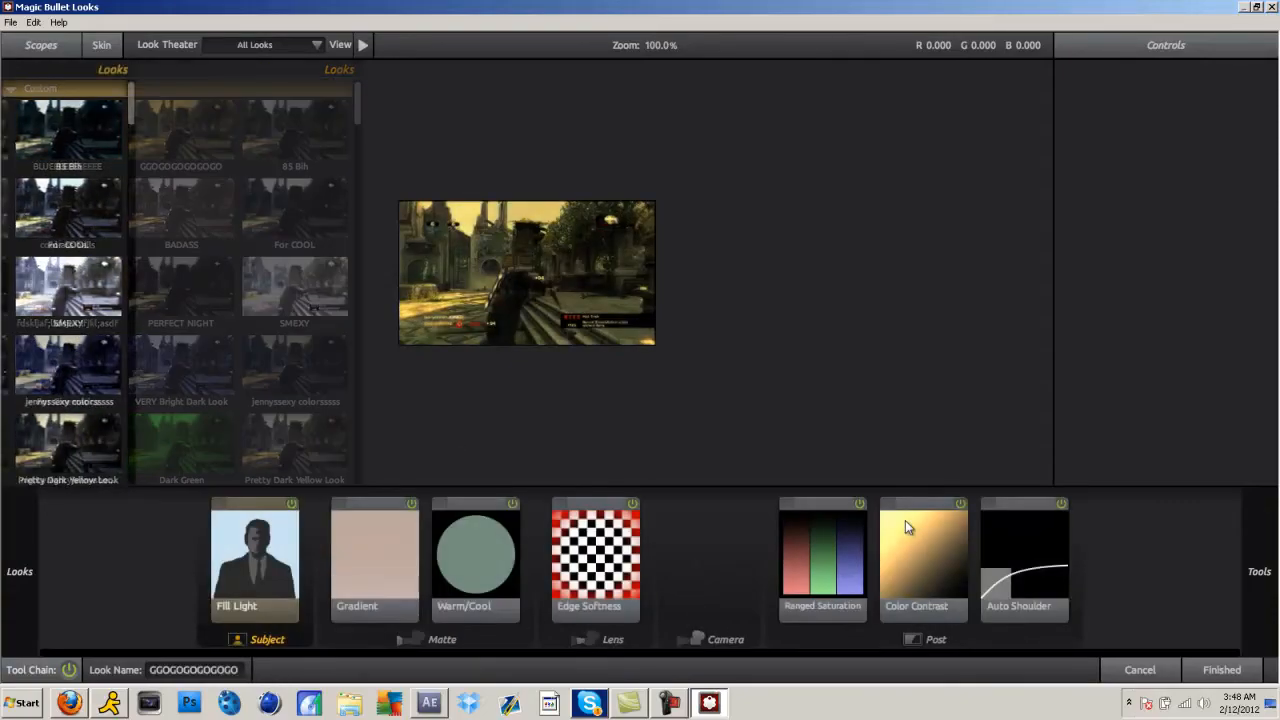
left_click(1222, 670)
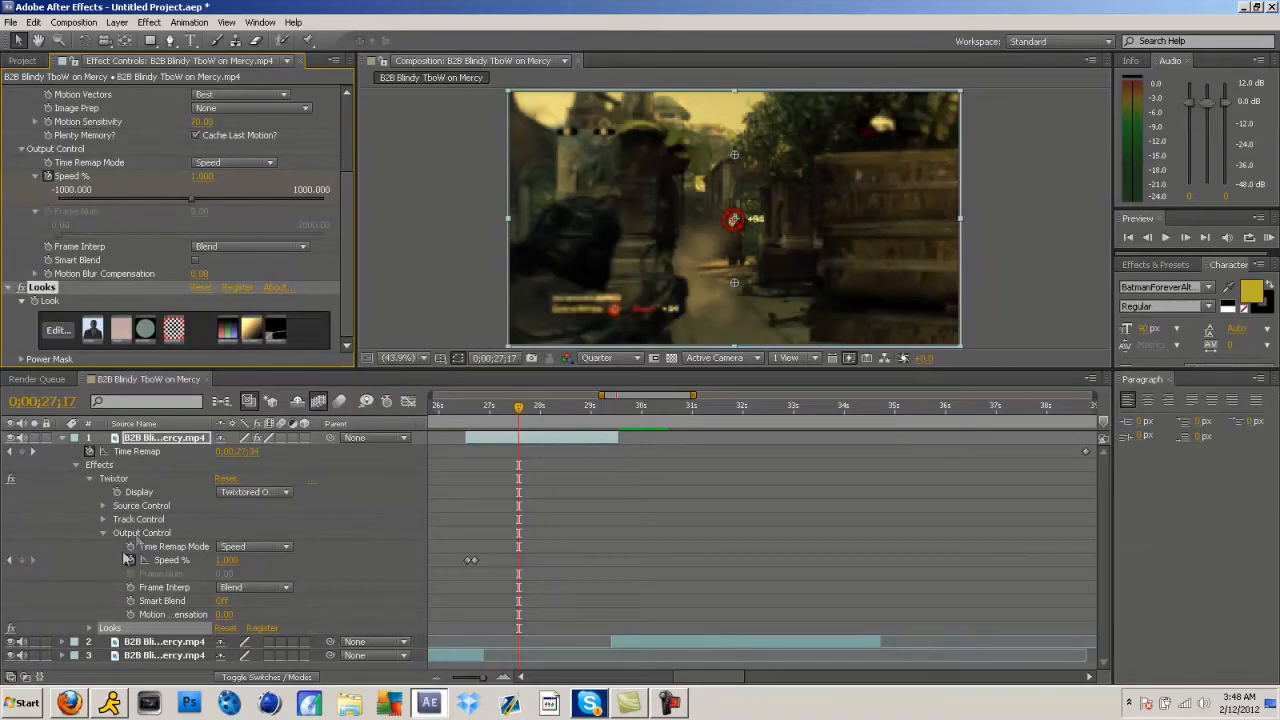
- Collapse the Twixtor properties and try Twixtor below Looks in the upper layer's effect order, comparing frames around 0;00;27;05
left_click(91, 479)
left_click(128, 480)
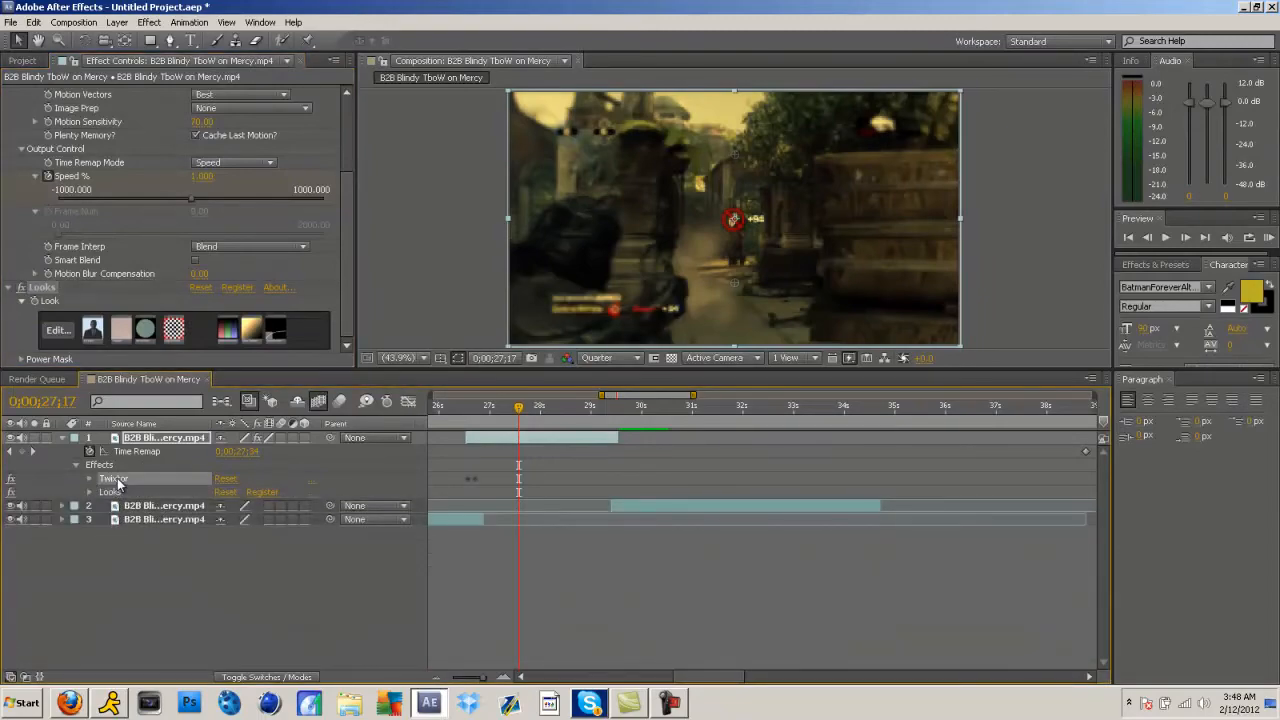
left_click_drag(124, 484, 125, 506)
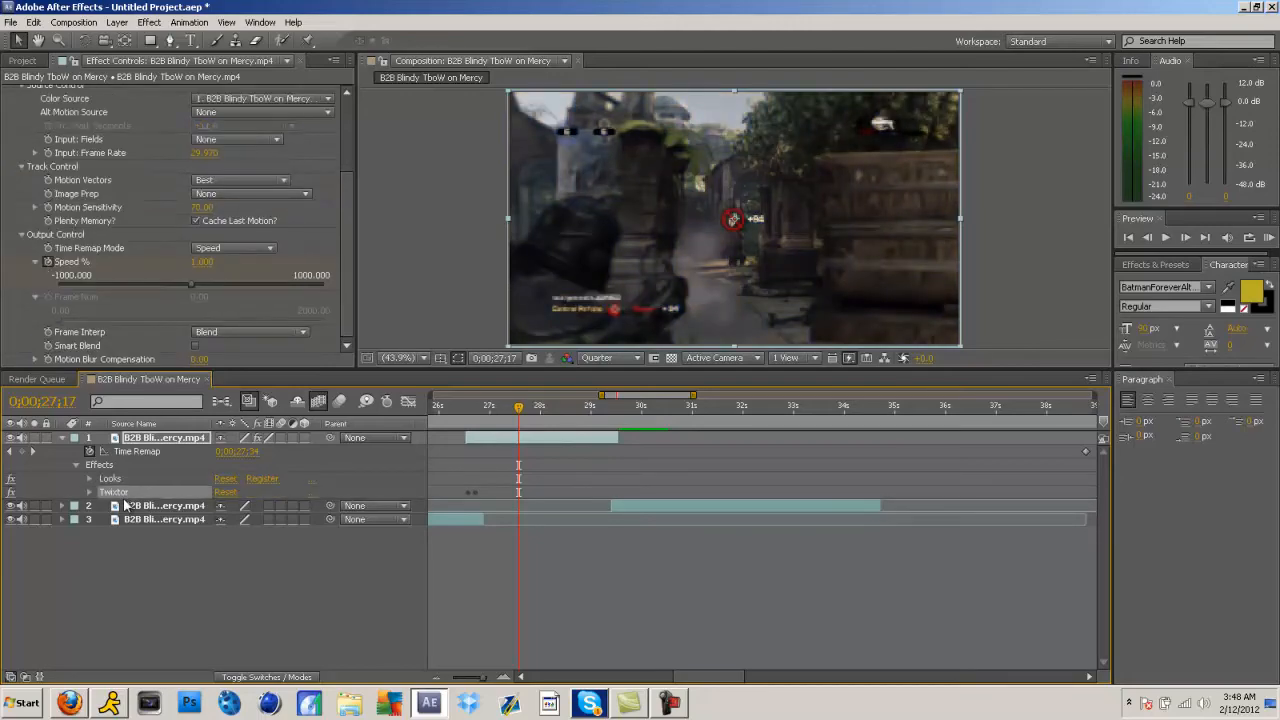
left_click_drag(125, 494, 125, 472)
left_click_drag(520, 415, 498, 437)
left_click_drag(130, 484, 130, 494)
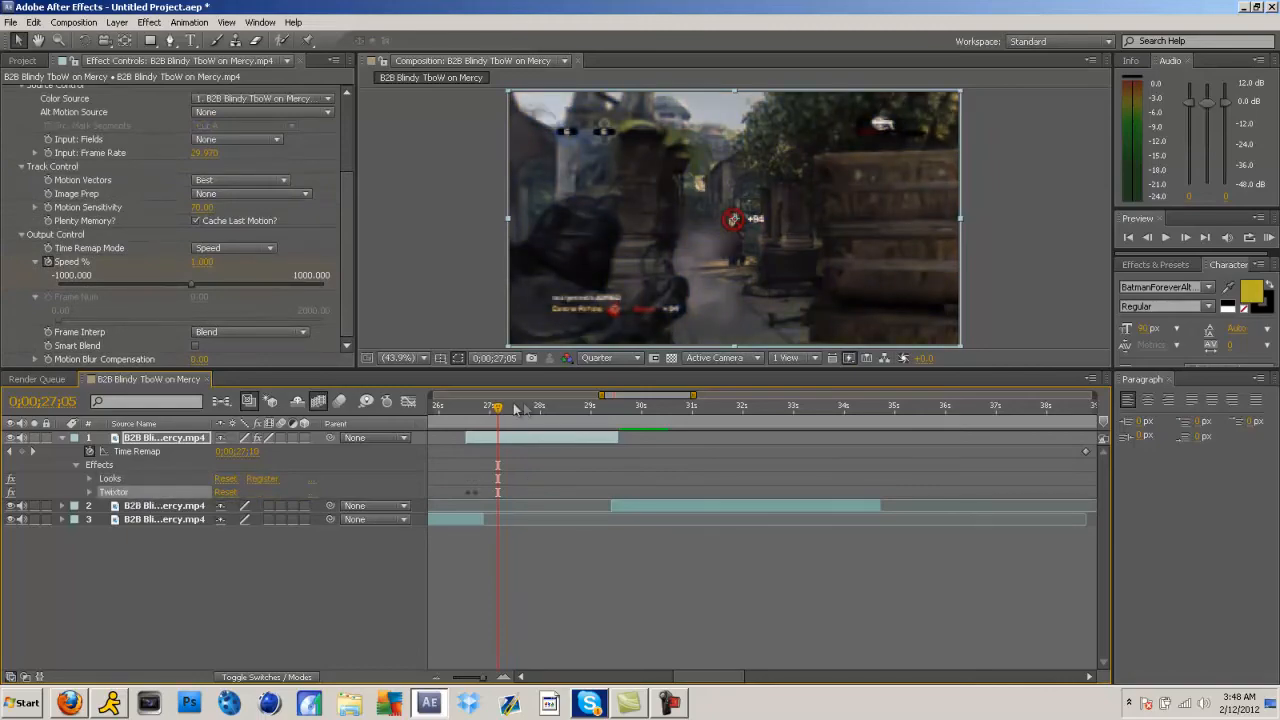
mouse_move(502, 416)
left_mouse_down()
mouse_move(480, 435)
mouse_move(542, 435)
mouse_move(494, 437)
left_mouse_up()
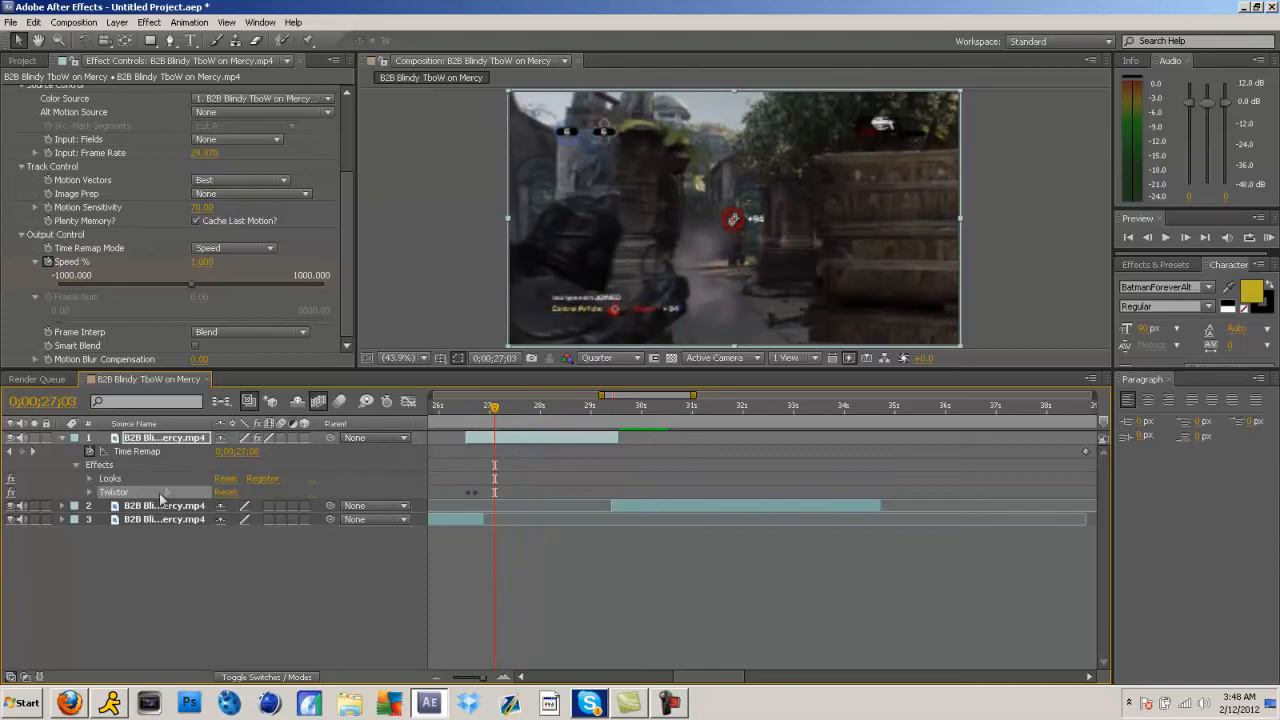
- Restore Twixtor above Looks in the effect order, move the playhead to 0;00;26;21 and collapse the upper layer
left_click_drag(154, 492, 154, 474)
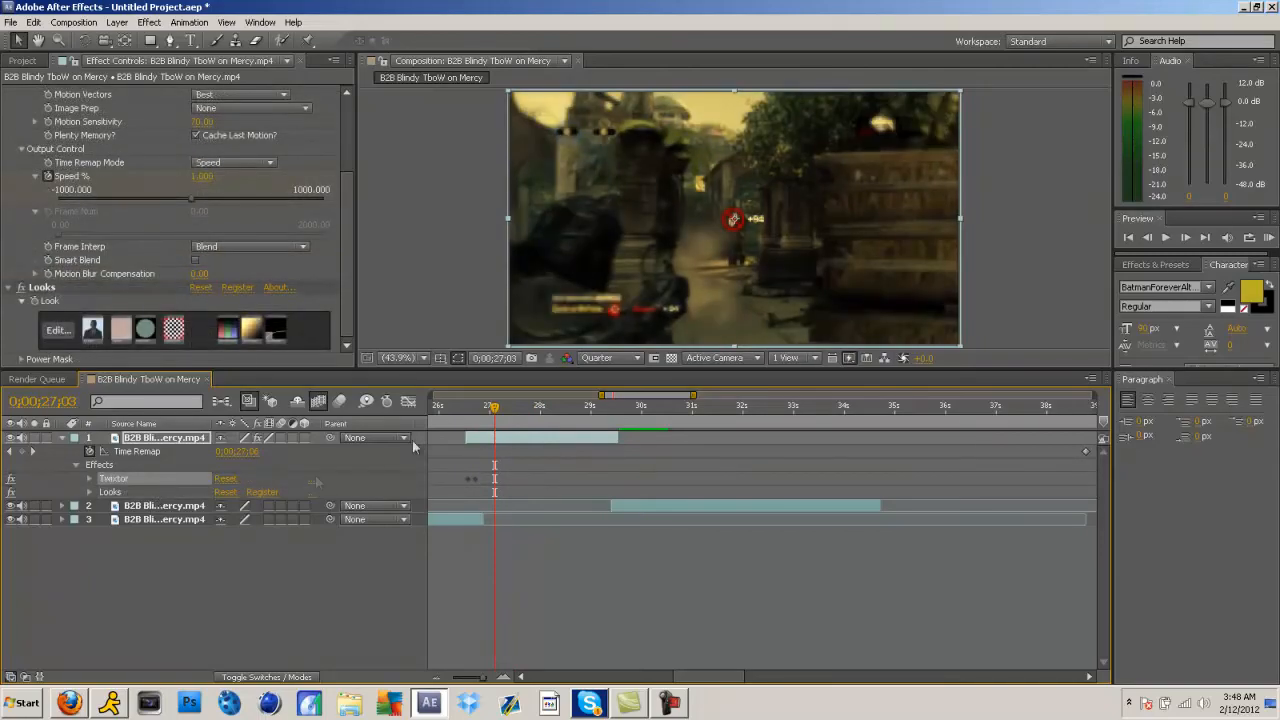
left_click_drag(491, 413, 472, 476)
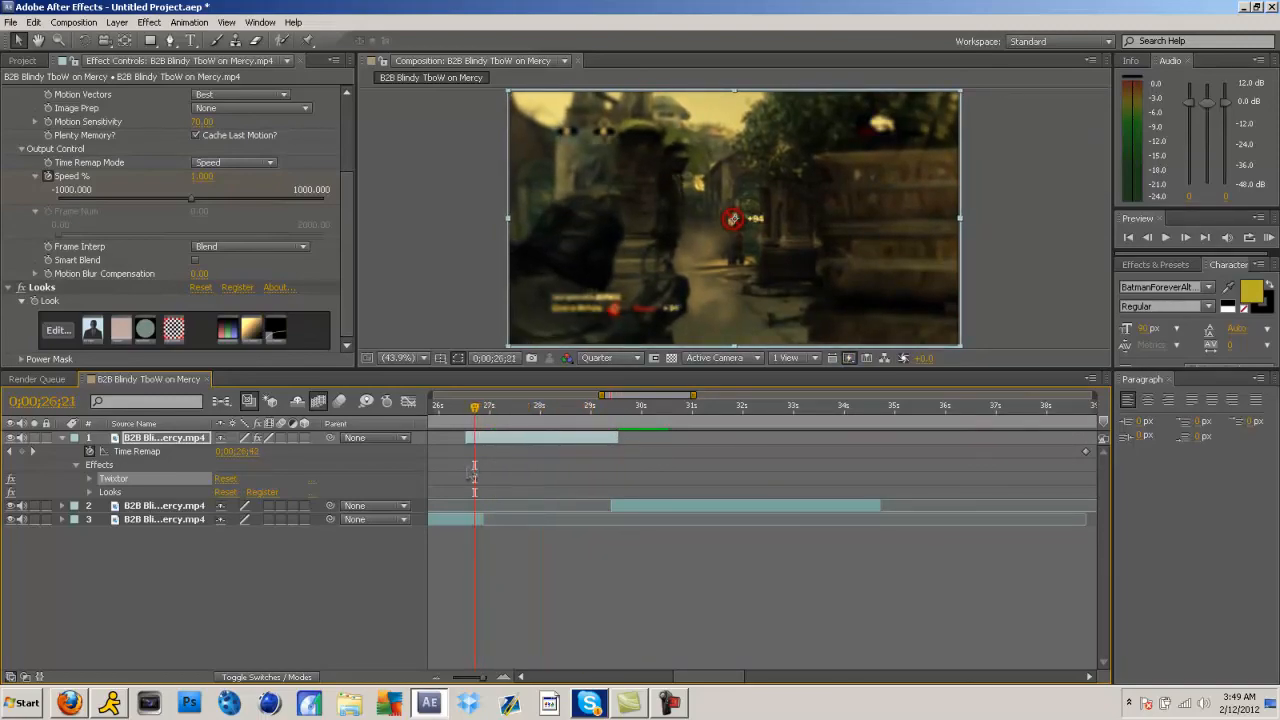
left_click(63, 440)
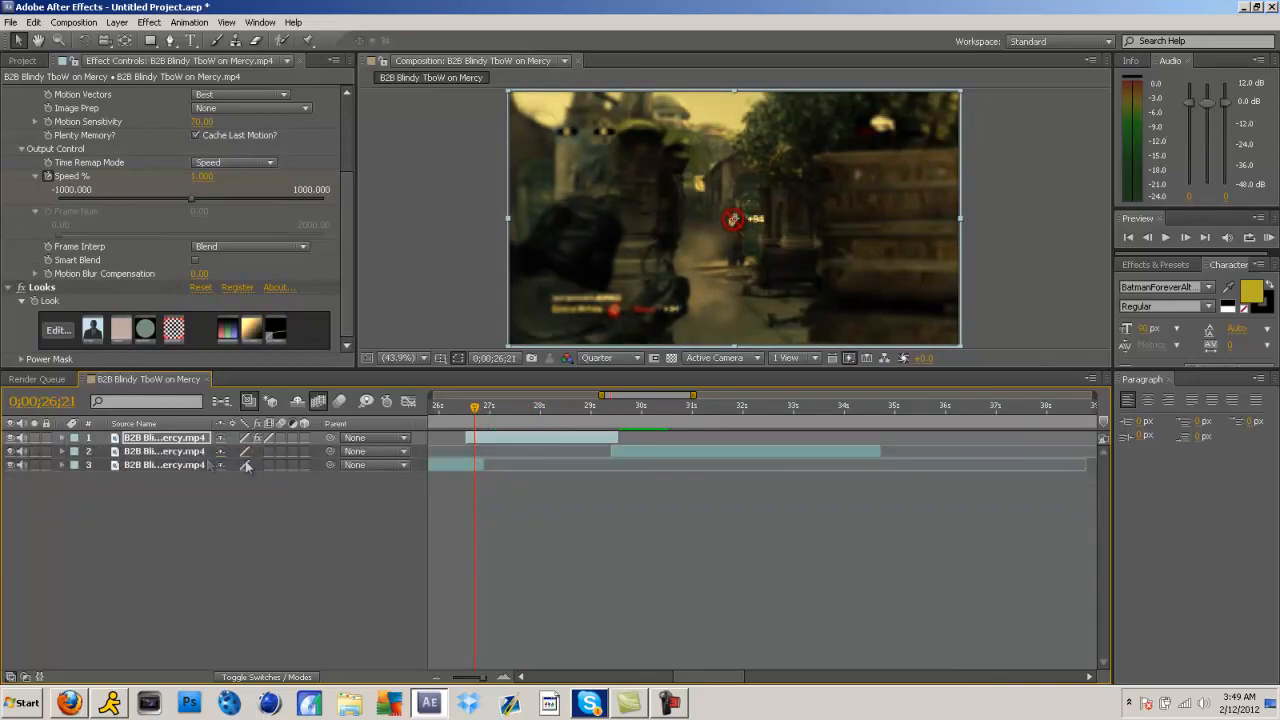